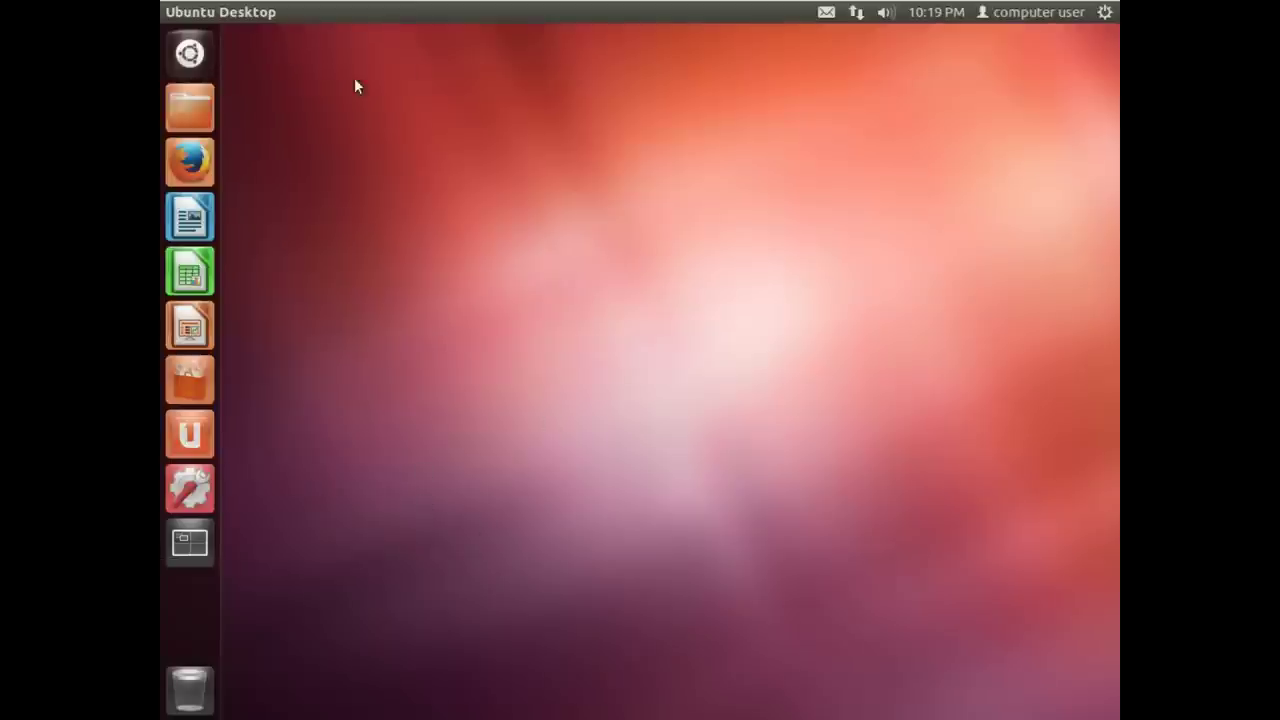
- Browse the Dash's installed applications, then search for 'shotwell' to list Shotwell Photo Manager
{"action": "left_click", "coordinate": [191, 60]}
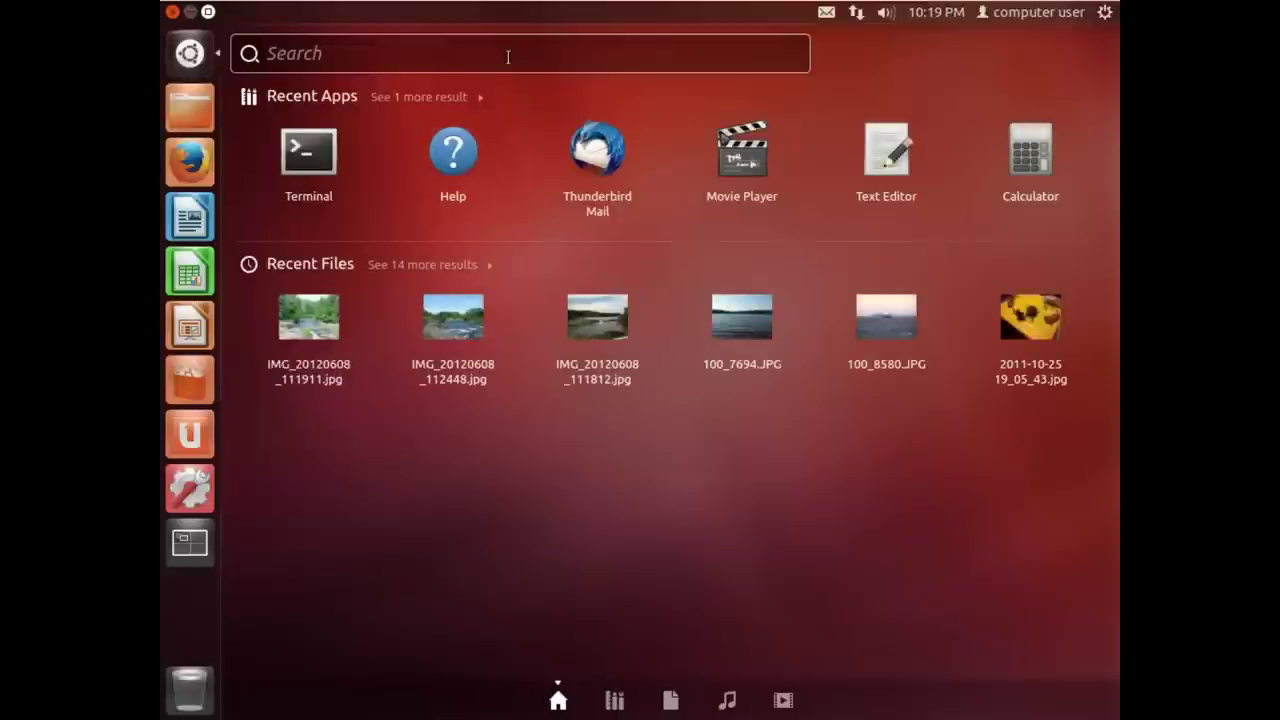
{"action": "left_click", "coordinate": [614, 700]}
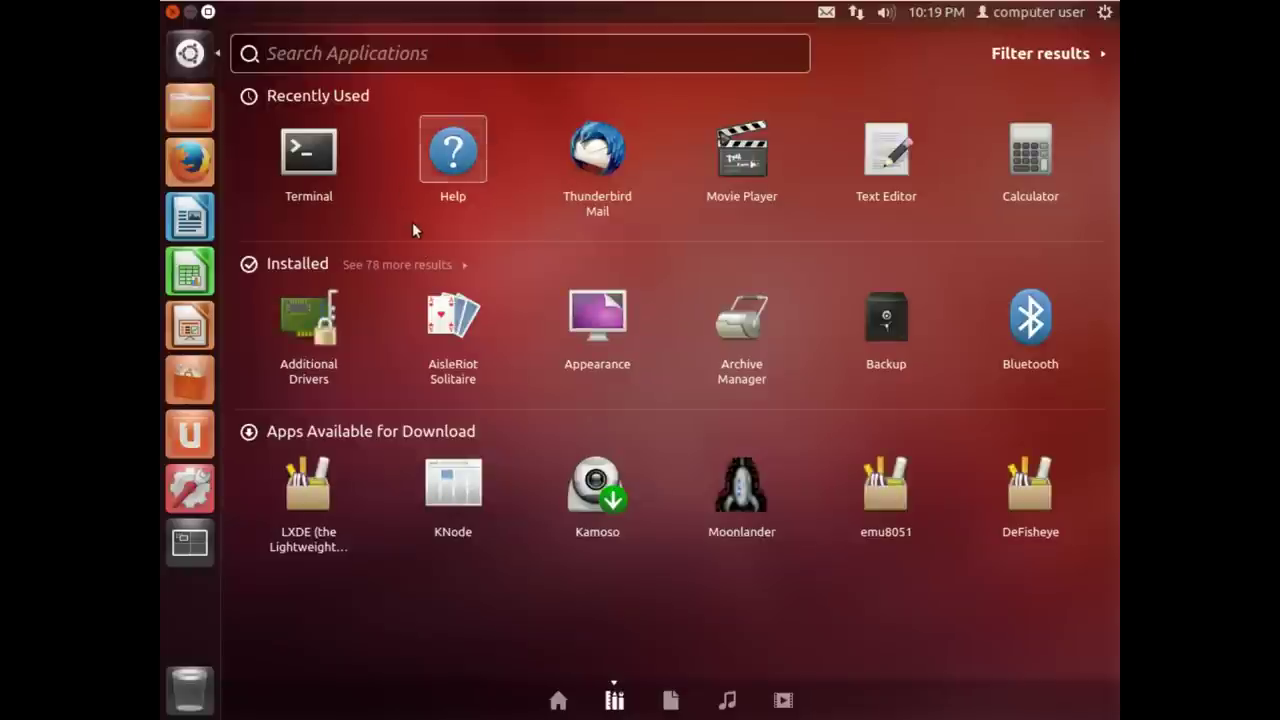
{"action": "left_click", "coordinate": [410, 263]}
{"action": "scroll", "coordinate": [846, 446], "scroll_direction": "down", "scroll_amount": 5}
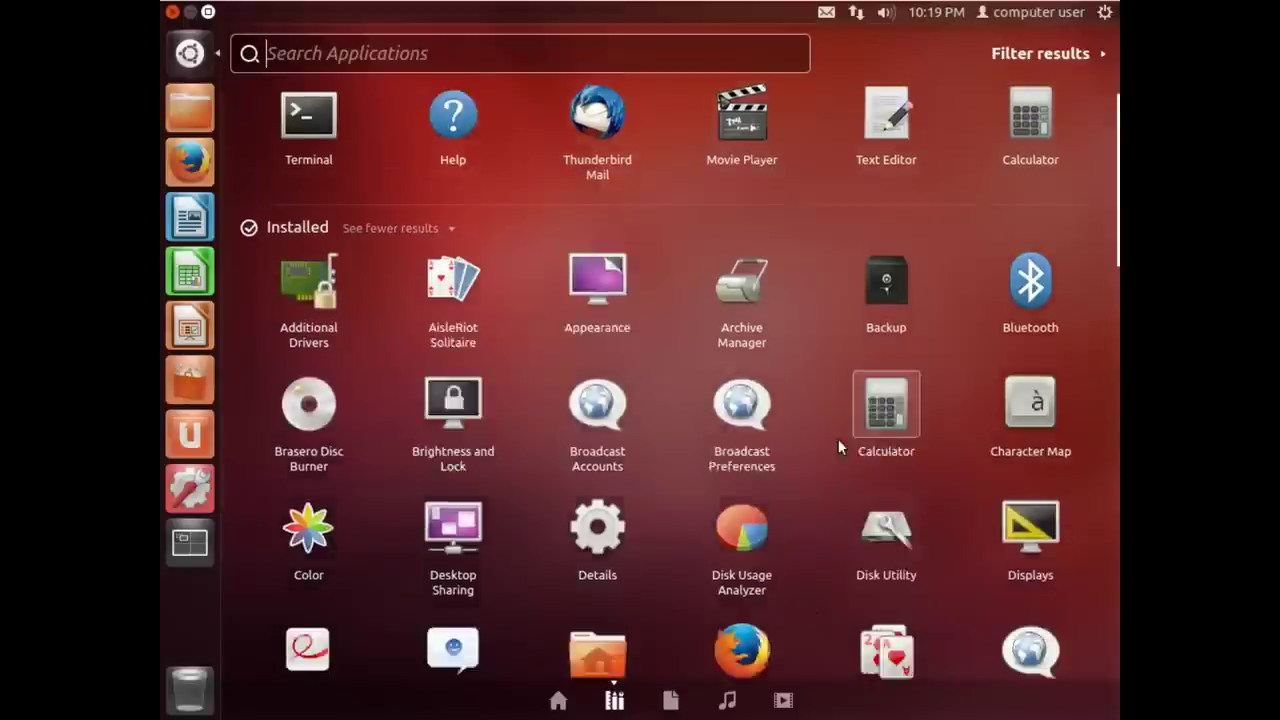
{"action": "scroll", "coordinate": [846, 446], "scroll_direction": "down", "scroll_amount": 3}
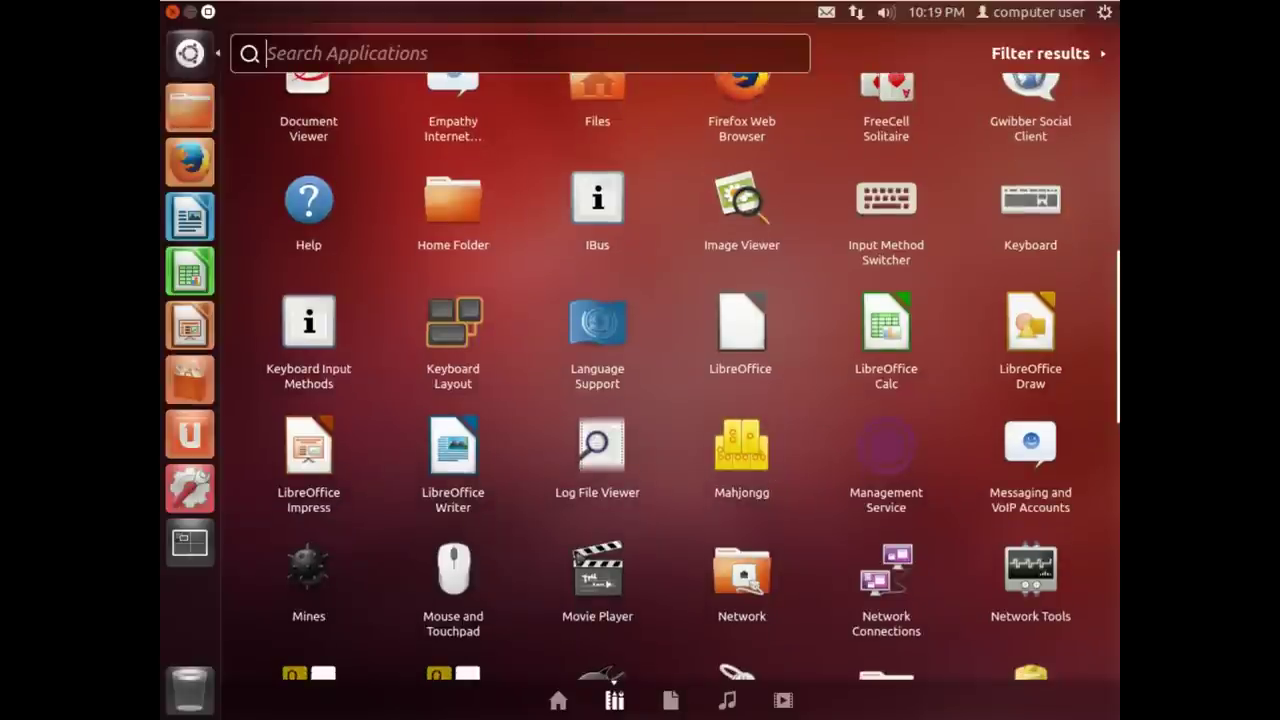
{"action": "type", "text": "shotwell"}
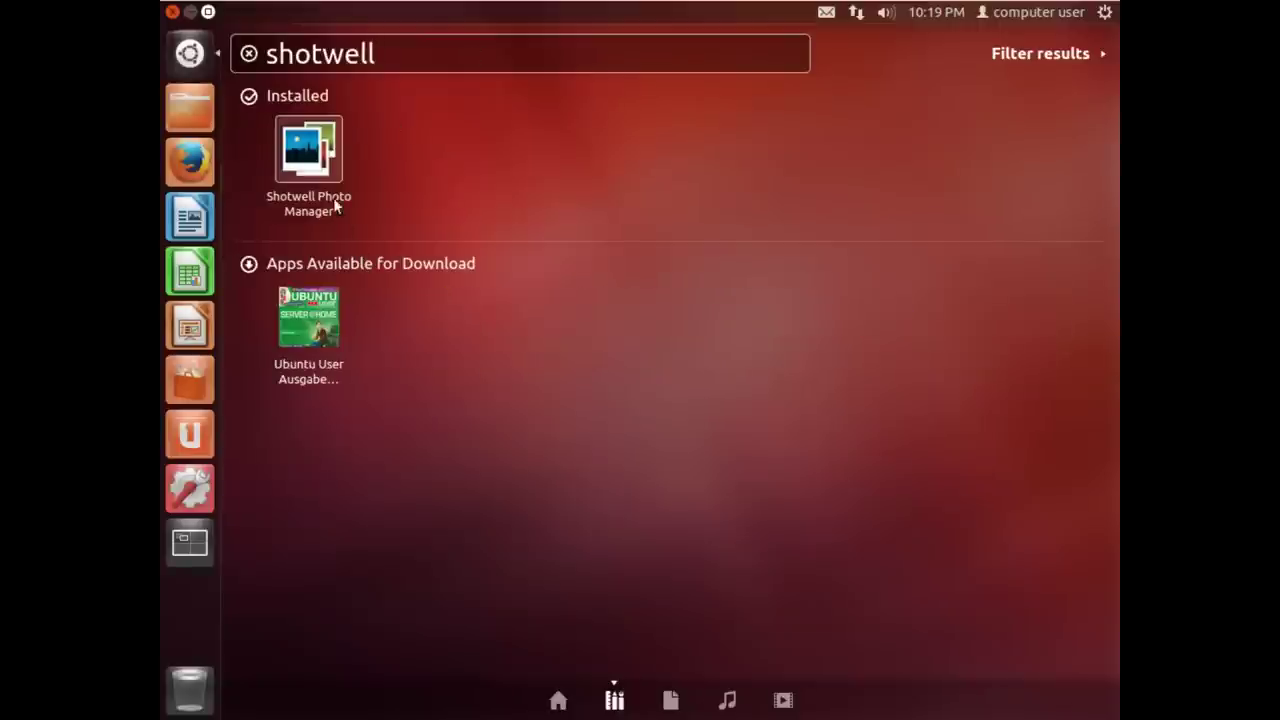
- Start Shotwell, dismiss the welcome message, and view the empty Events and Library
{"action": "left_click", "coordinate": [308, 158]}
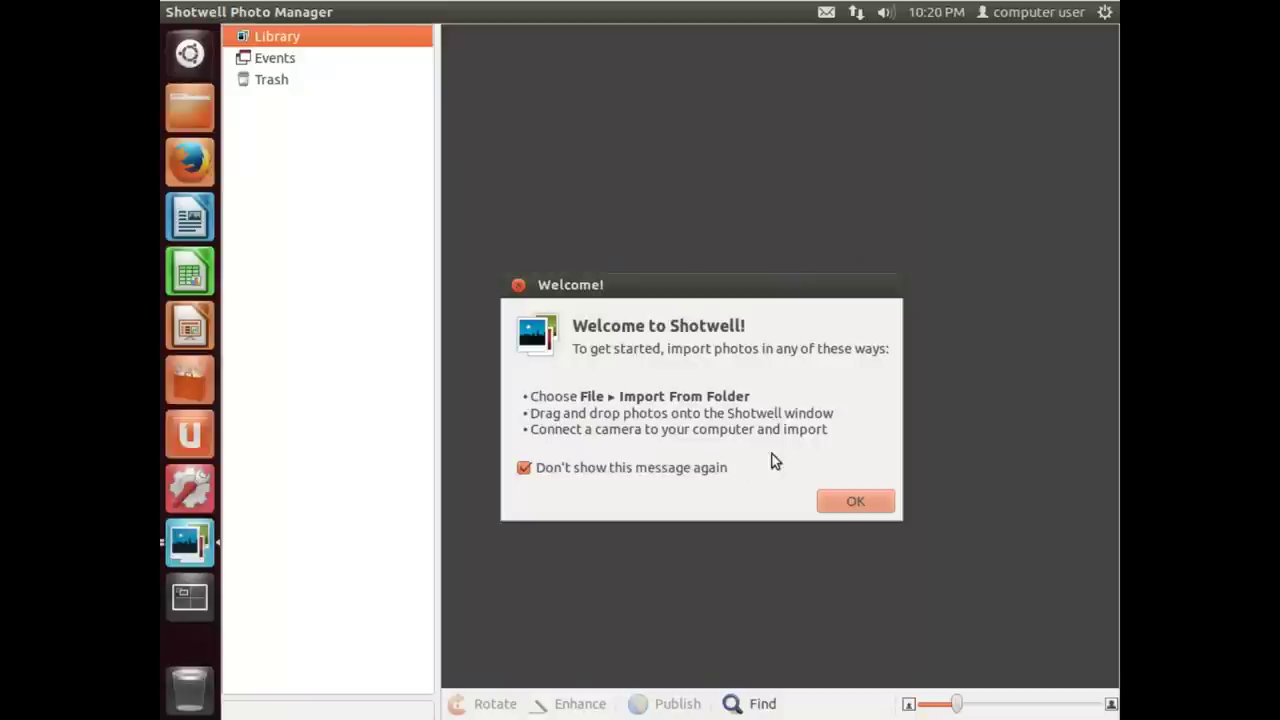
{"action": "key", "text": "Return"}
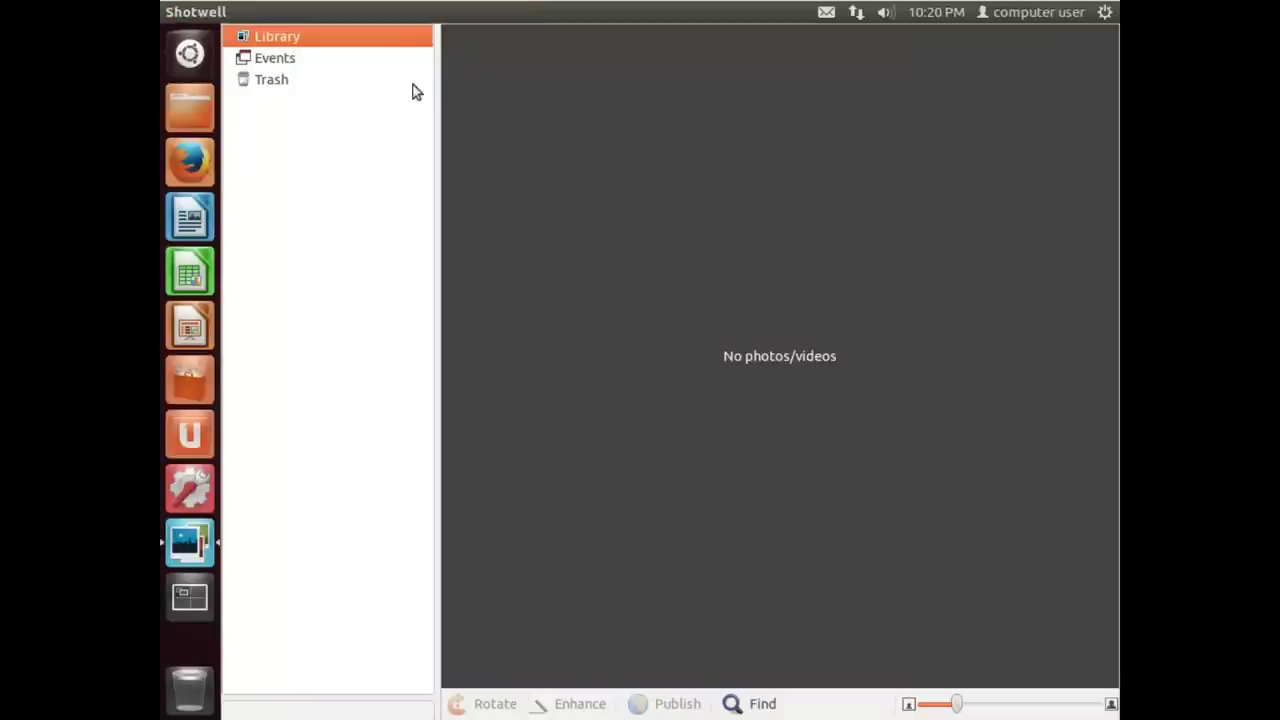
{"action": "left_click", "coordinate": [275, 57]}
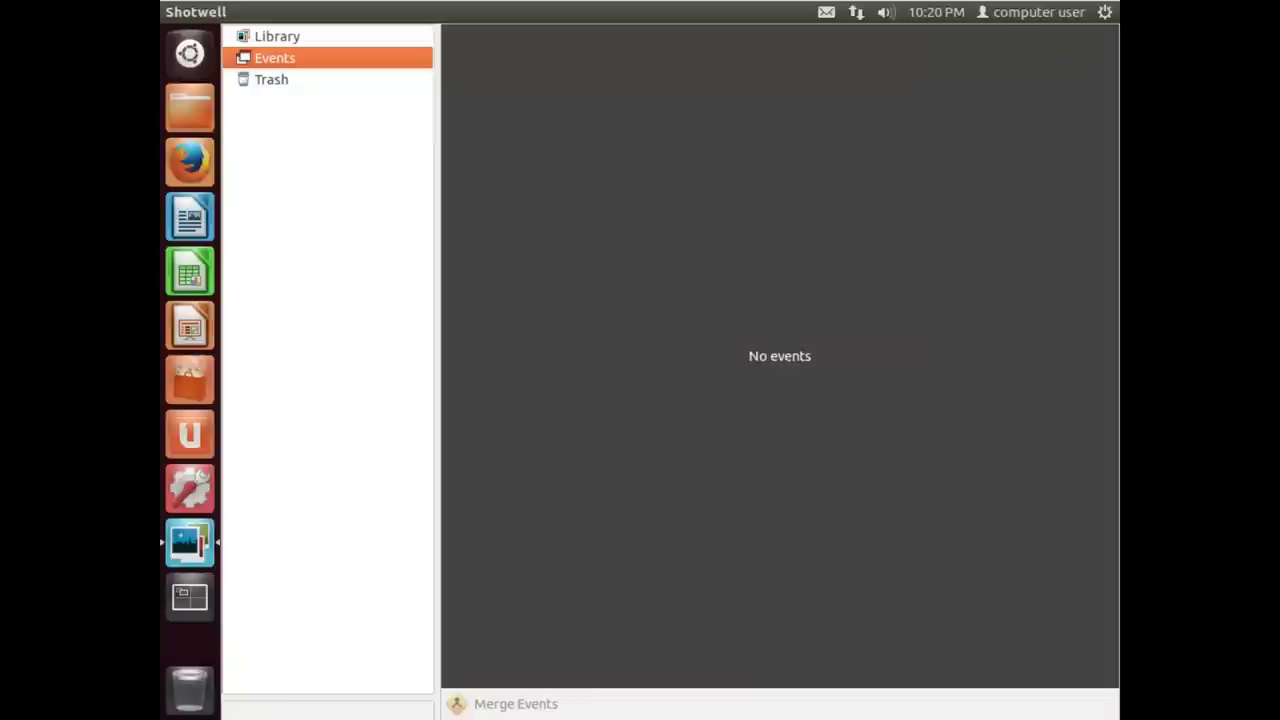
{"action": "left_click", "coordinate": [272, 37]}
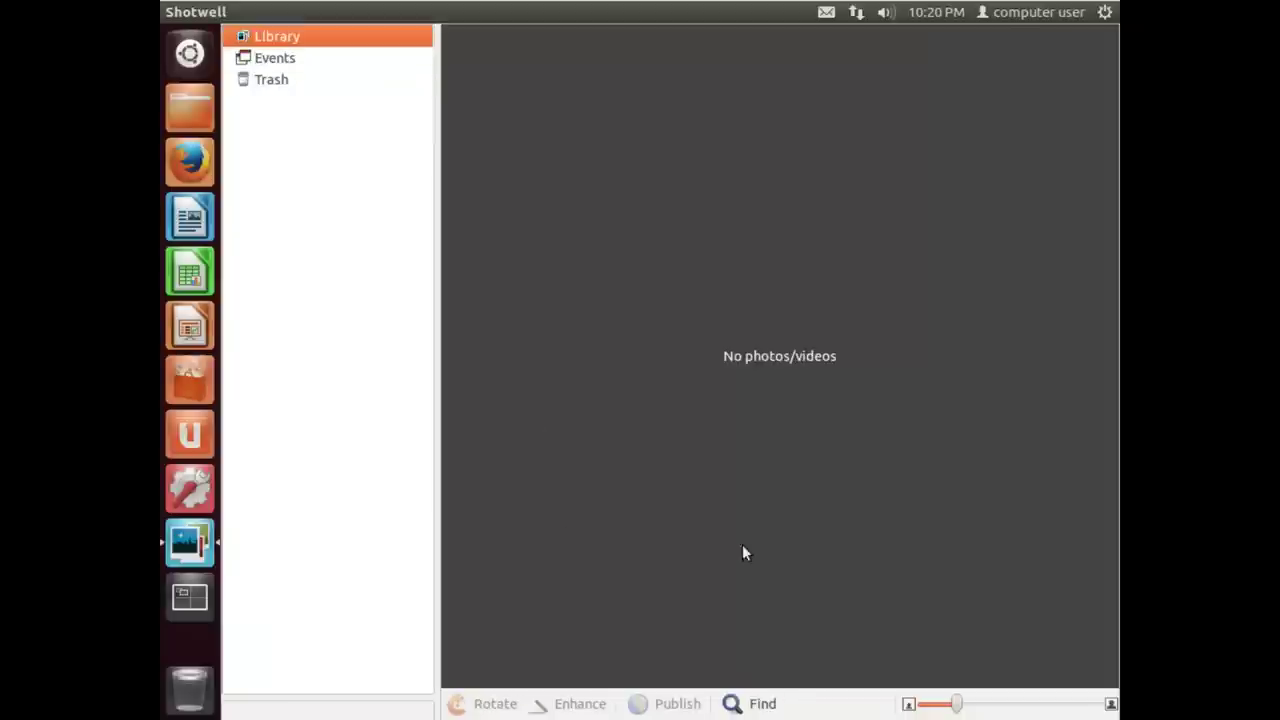
- Import the home Photos folder with Import From Folder, choosing Copy Photos into the library
{"action": "left_click", "coordinate": [237, 12]}
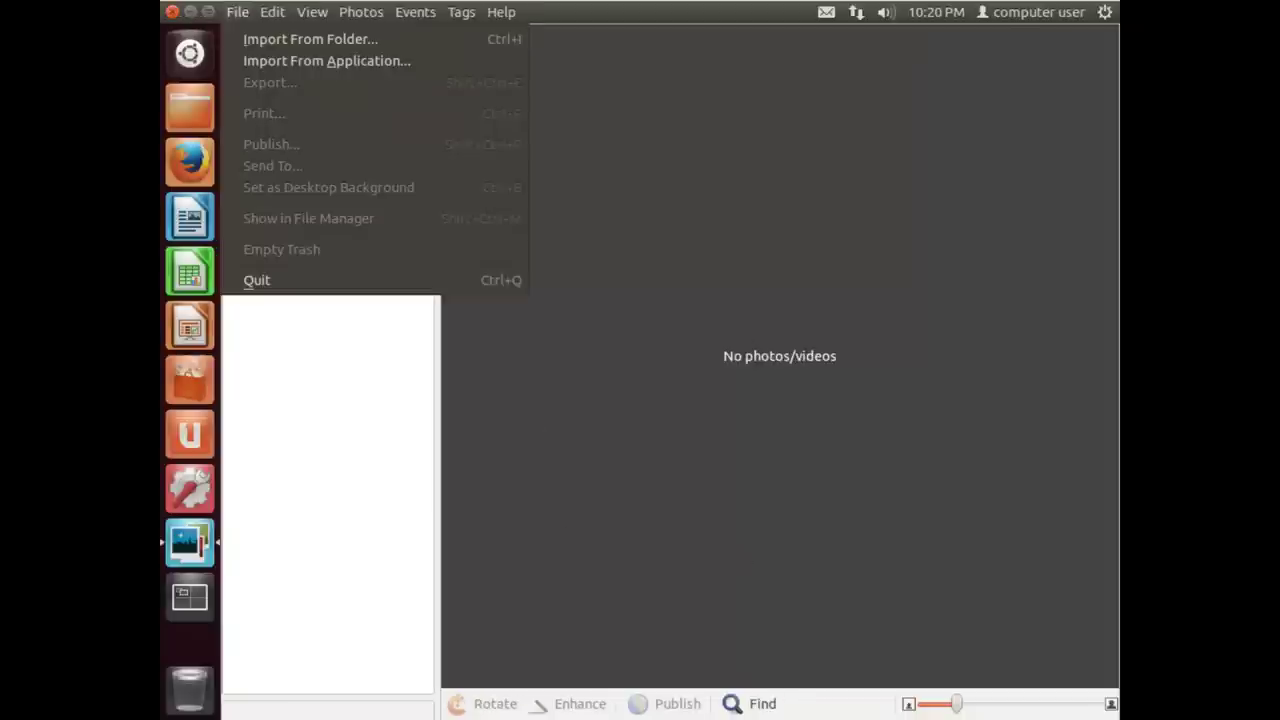
{"action": "left_click", "coordinate": [268, 40]}
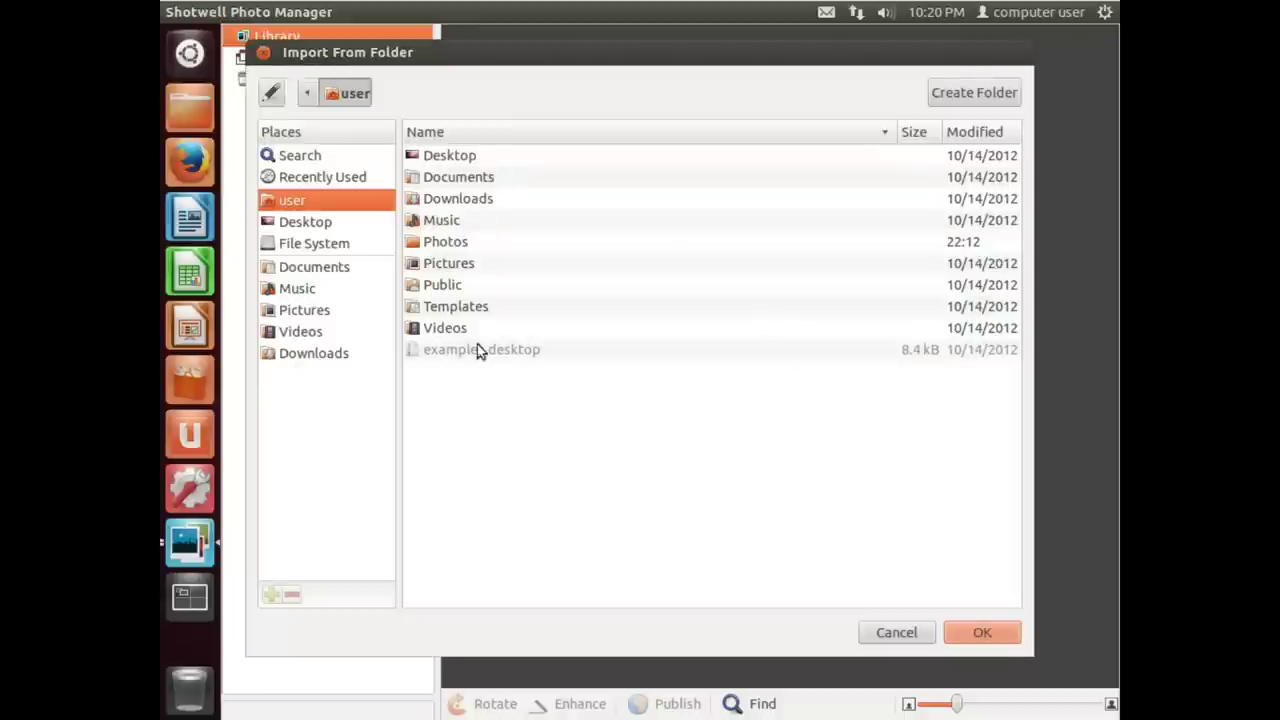
{"action": "left_click", "coordinate": [418, 246]}
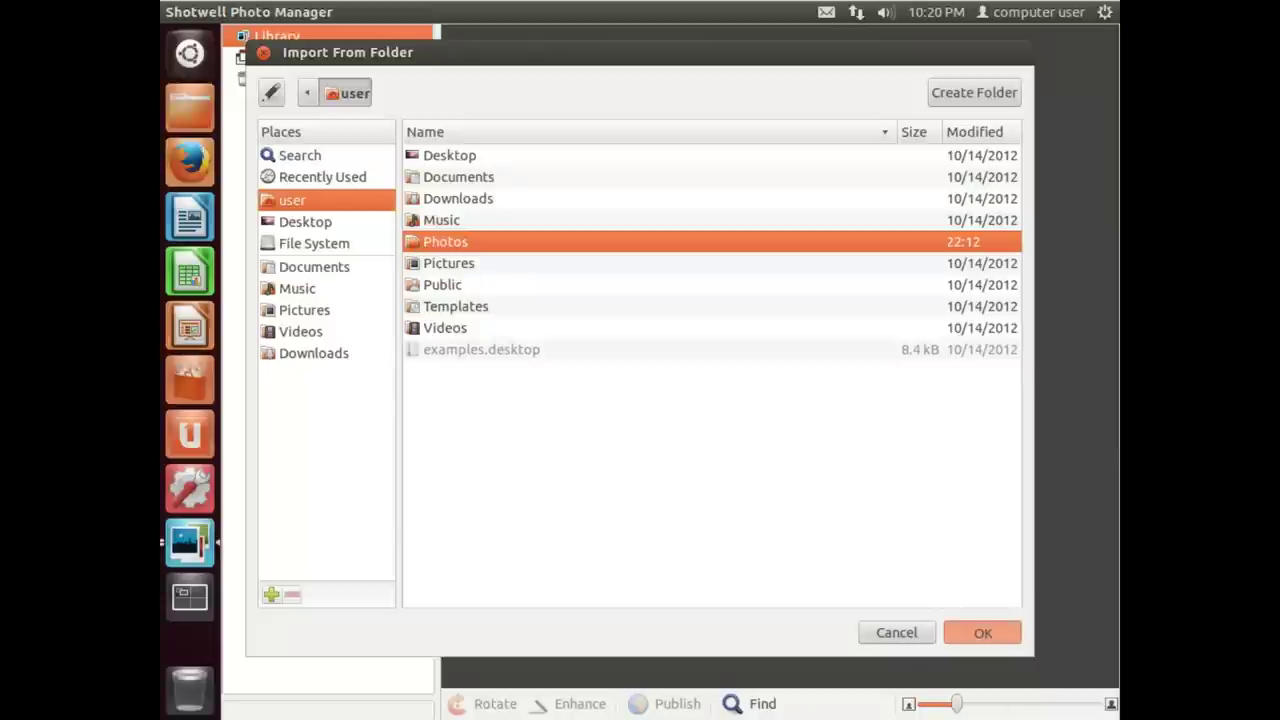
{"action": "left_click", "coordinate": [982, 632]}
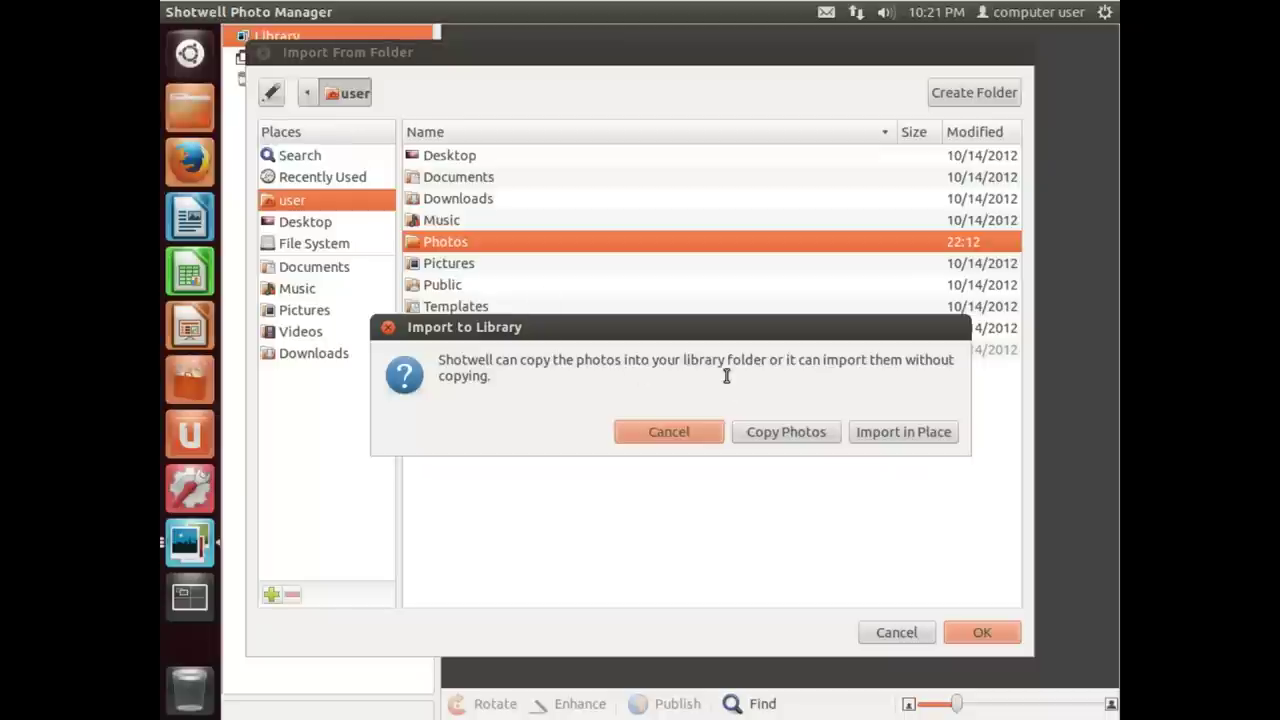
{"action": "left_click", "coordinate": [781, 434]}
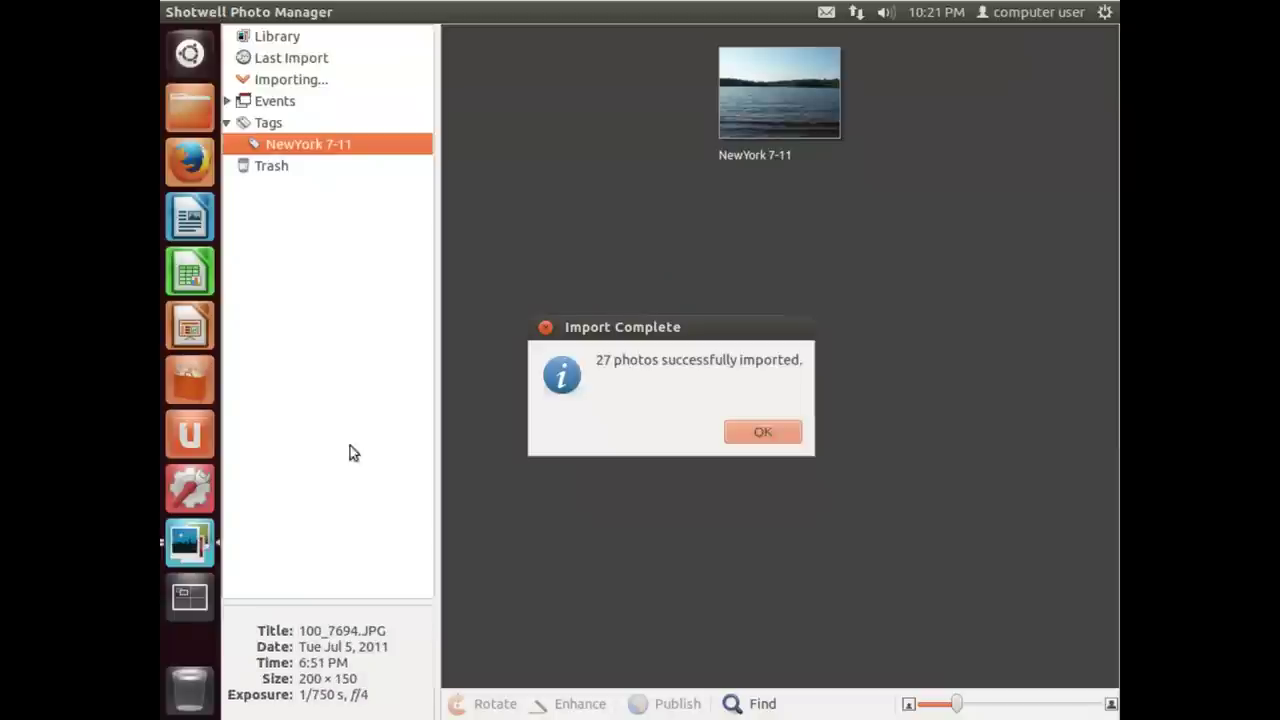
- Acknowledge the 27-photo import and view the NewYork 7-11 tag's photo full size
{"action": "left_click", "coordinate": [783, 435]}
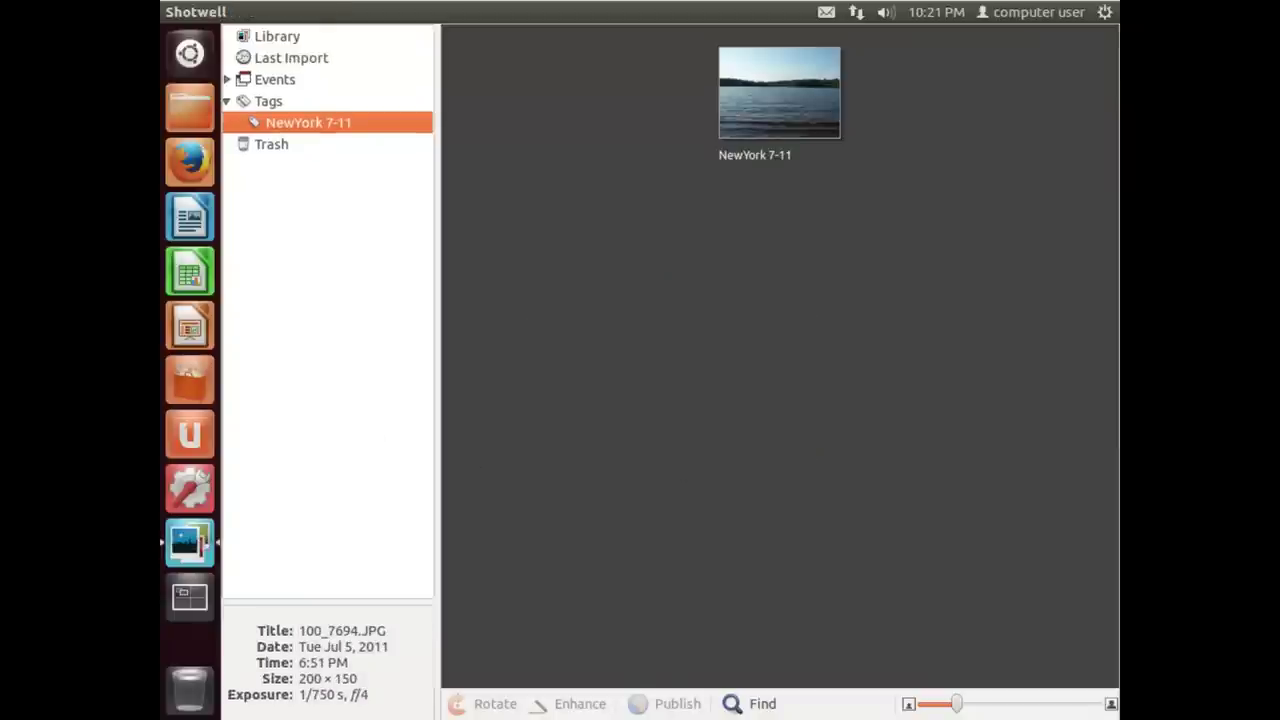
{"action": "left_click", "coordinate": [284, 118]}
{"action": "key", "text": "Return"}
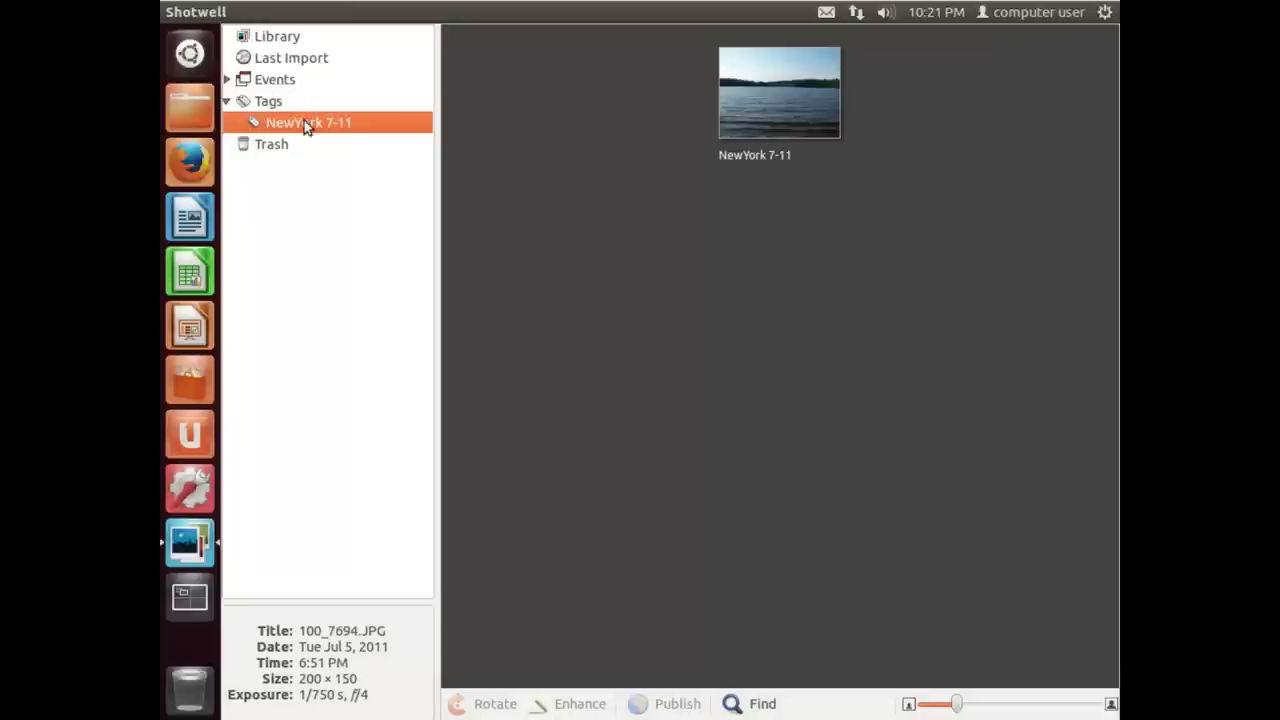
{"action": "double_click", "coordinate": [823, 156]}
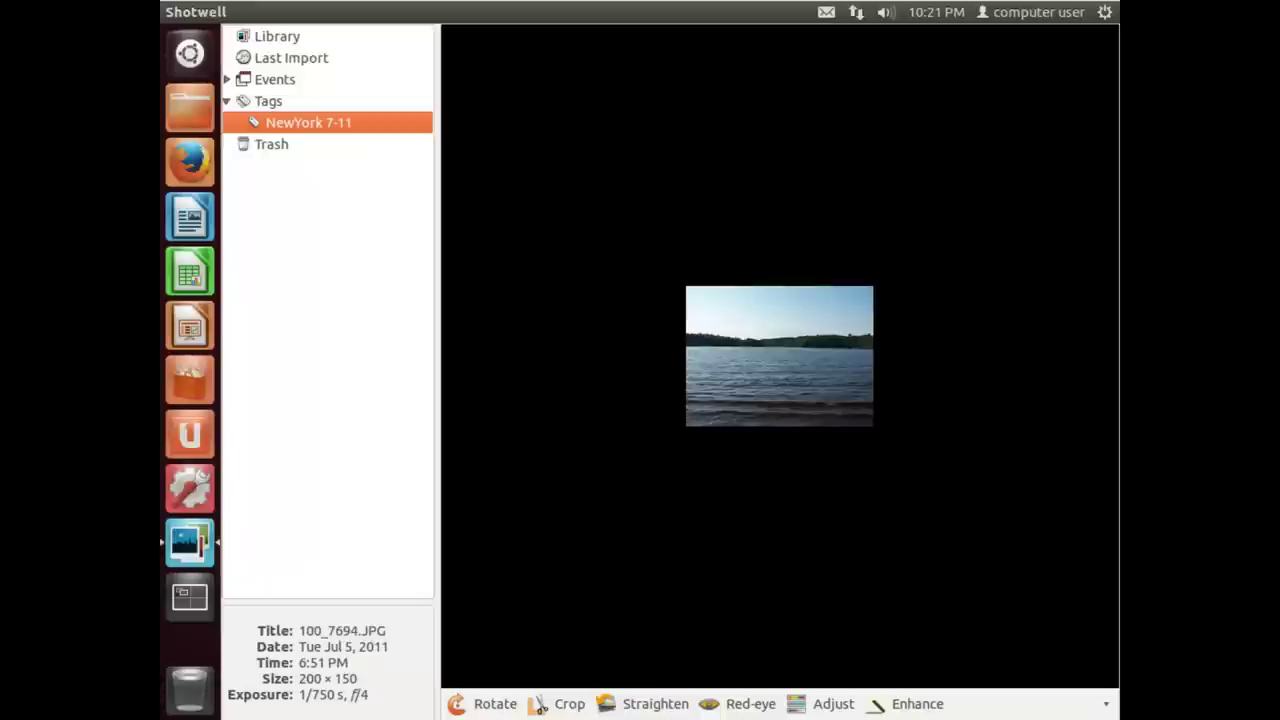
{"action": "double_click", "coordinate": [766, 407]}
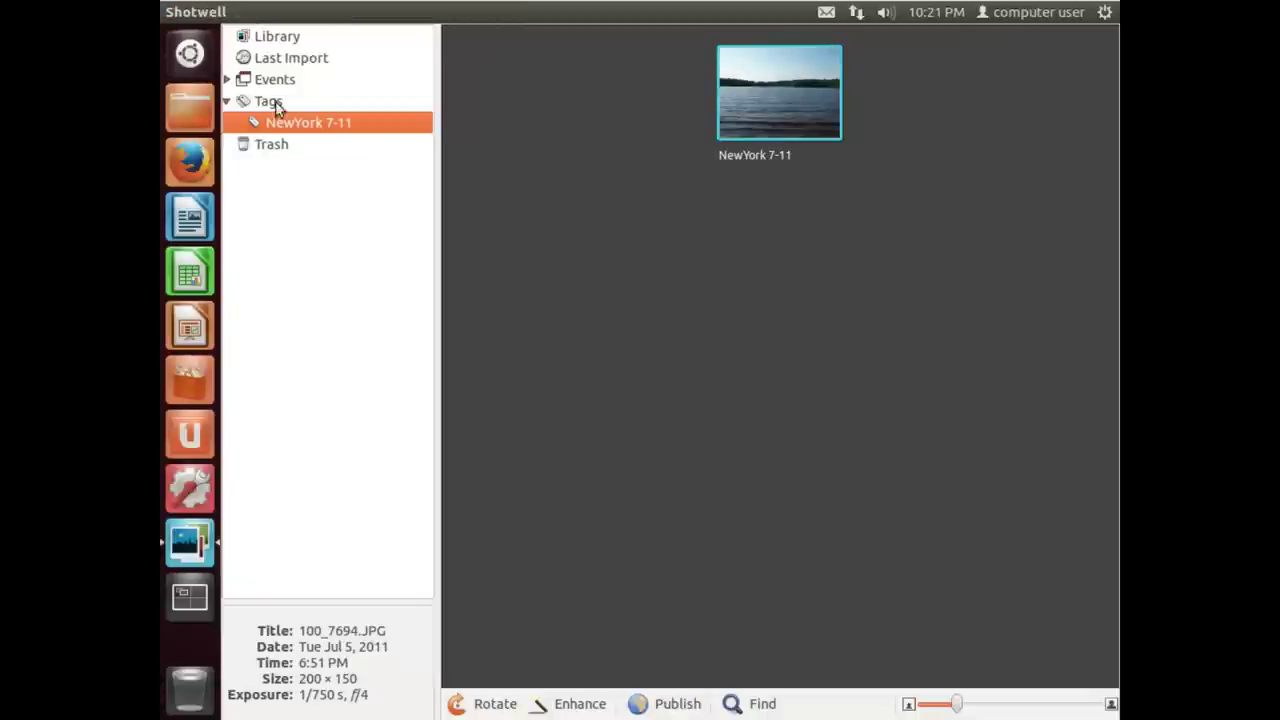
- Browse the Last Import grid of 27 photos
{"action": "left_click", "coordinate": [285, 57]}
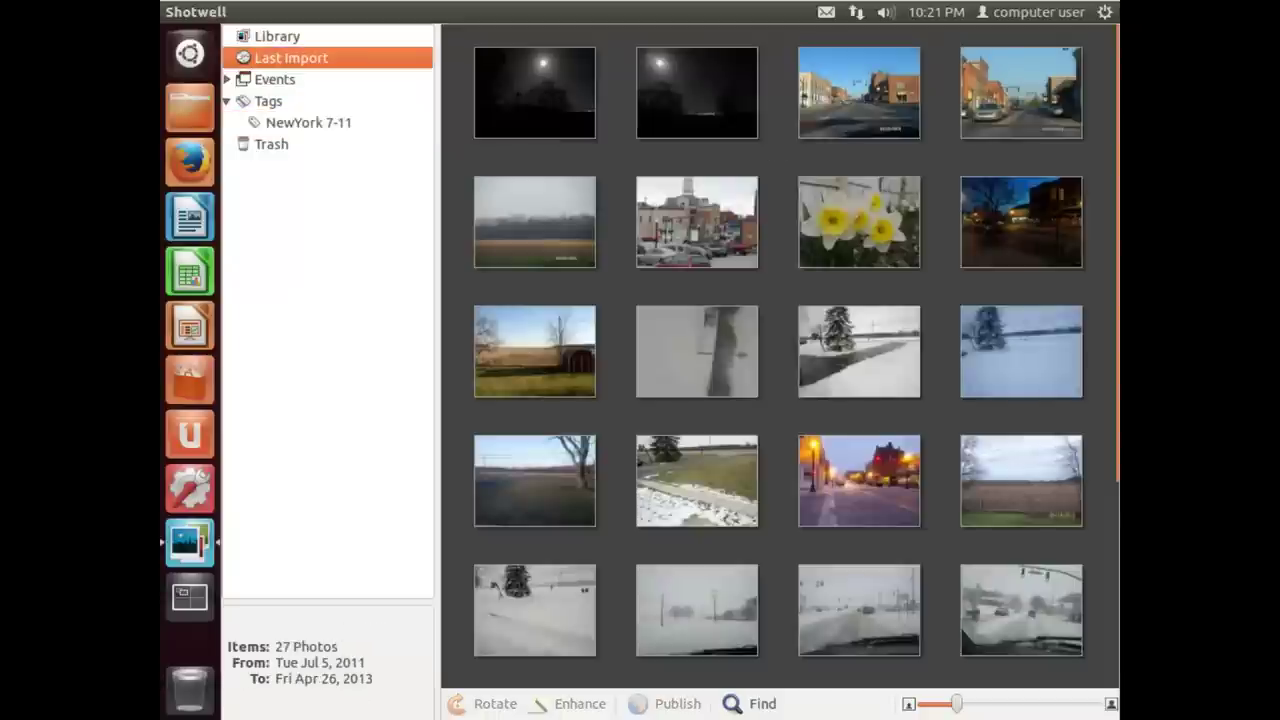
{"action": "scroll", "coordinate": [679, 400], "scroll_direction": "down", "scroll_amount": 5}
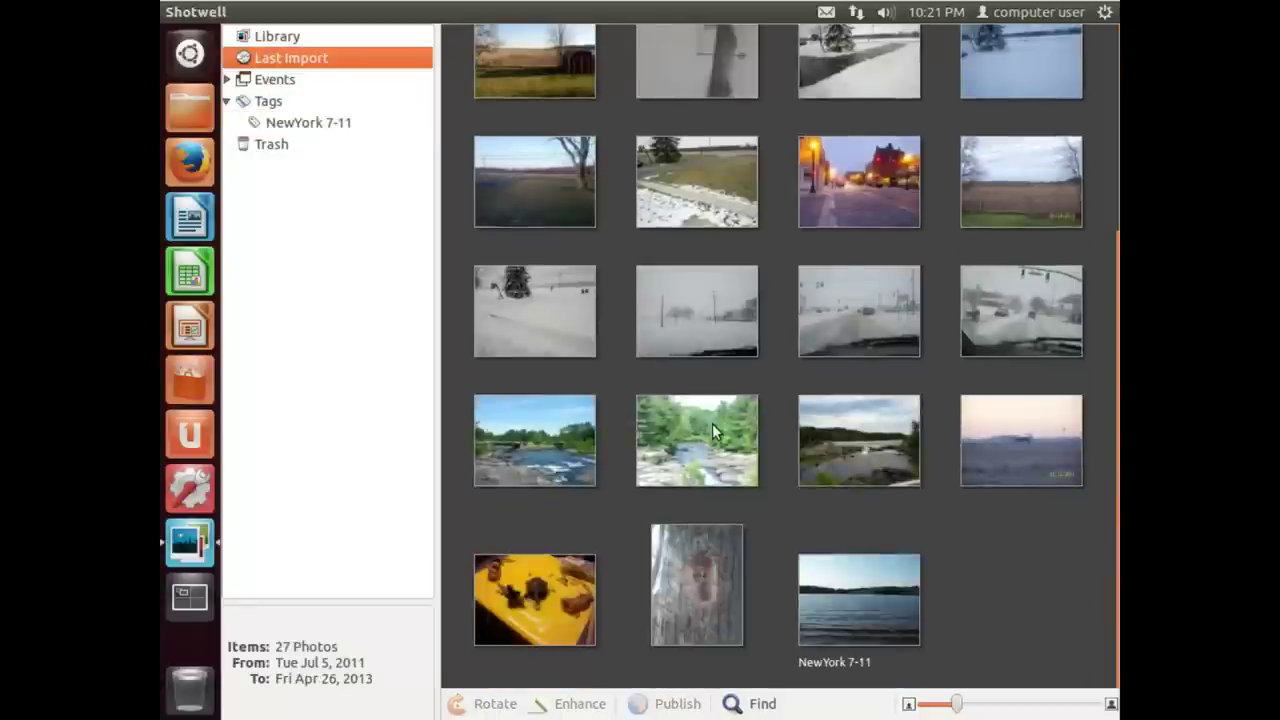
{"action": "scroll", "coordinate": [712, 423], "scroll_direction": "up", "scroll_amount": 5}
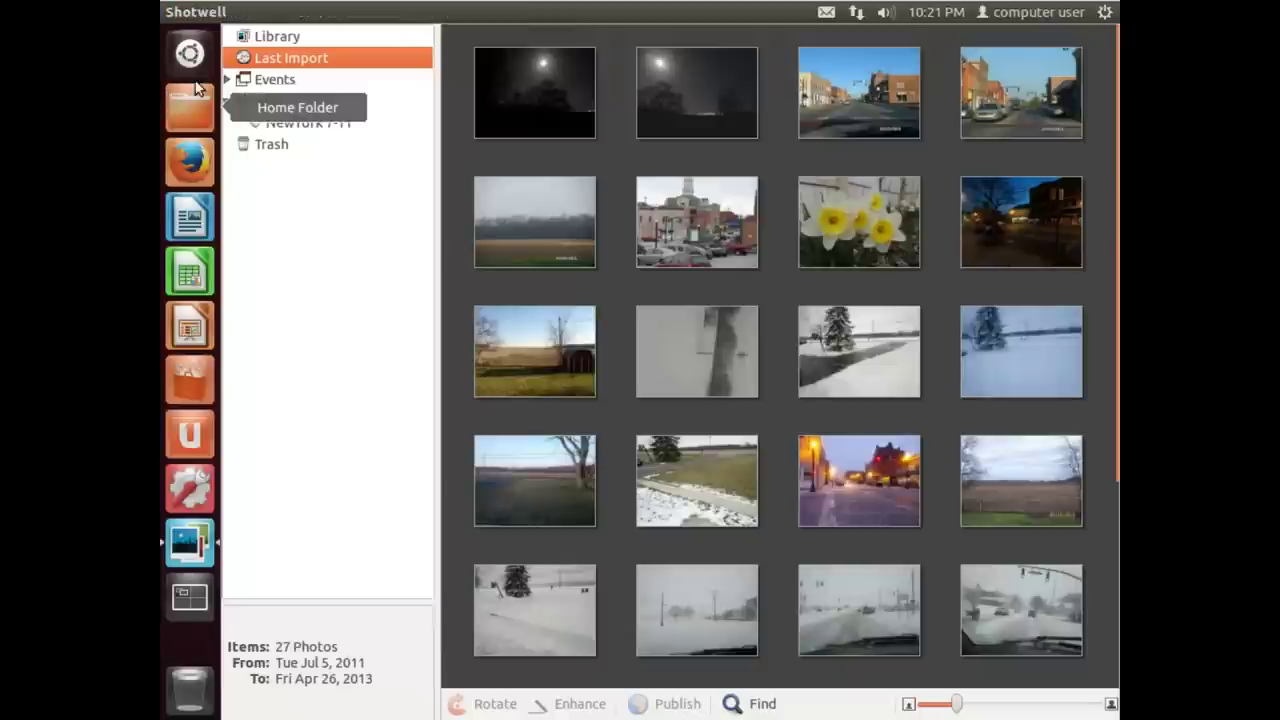
- Expand events by year and browse the 2011 and 2012 months, including Jun 8 and Dec 26, 2012
{"action": "left_click", "coordinate": [227, 79]}
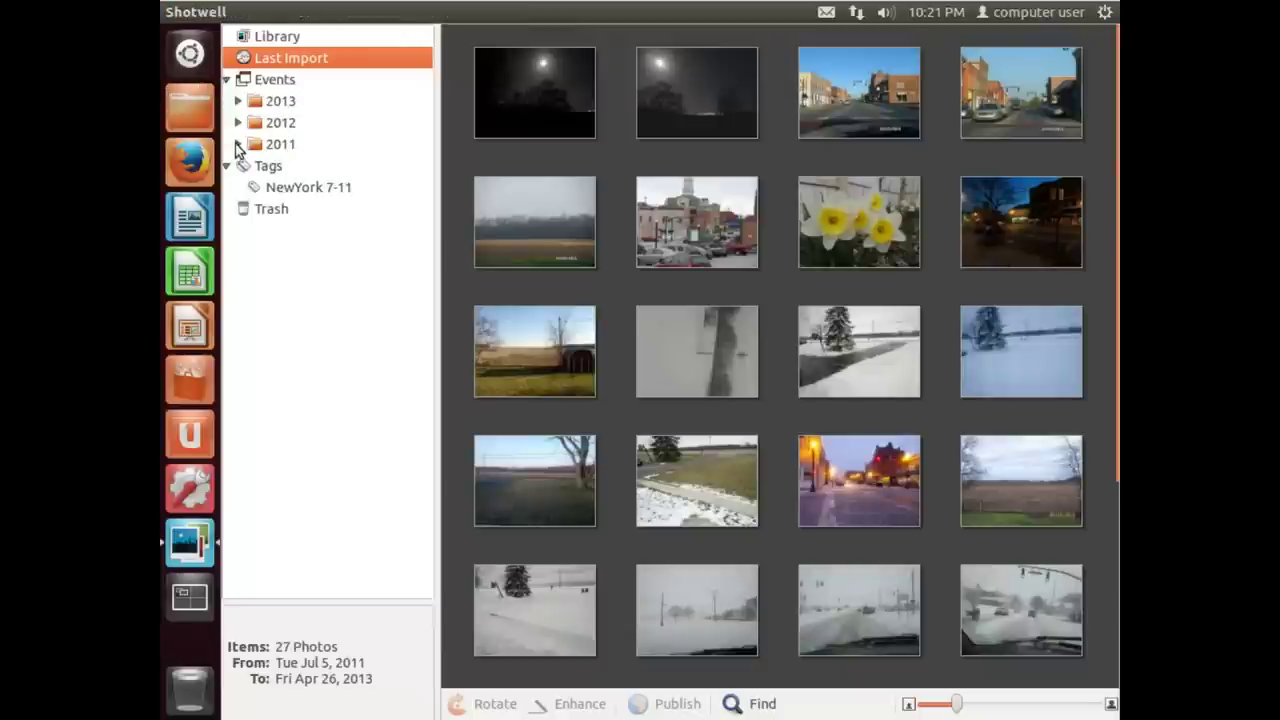
{"action": "left_click", "coordinate": [238, 144]}
{"action": "left_click", "coordinate": [287, 209]}
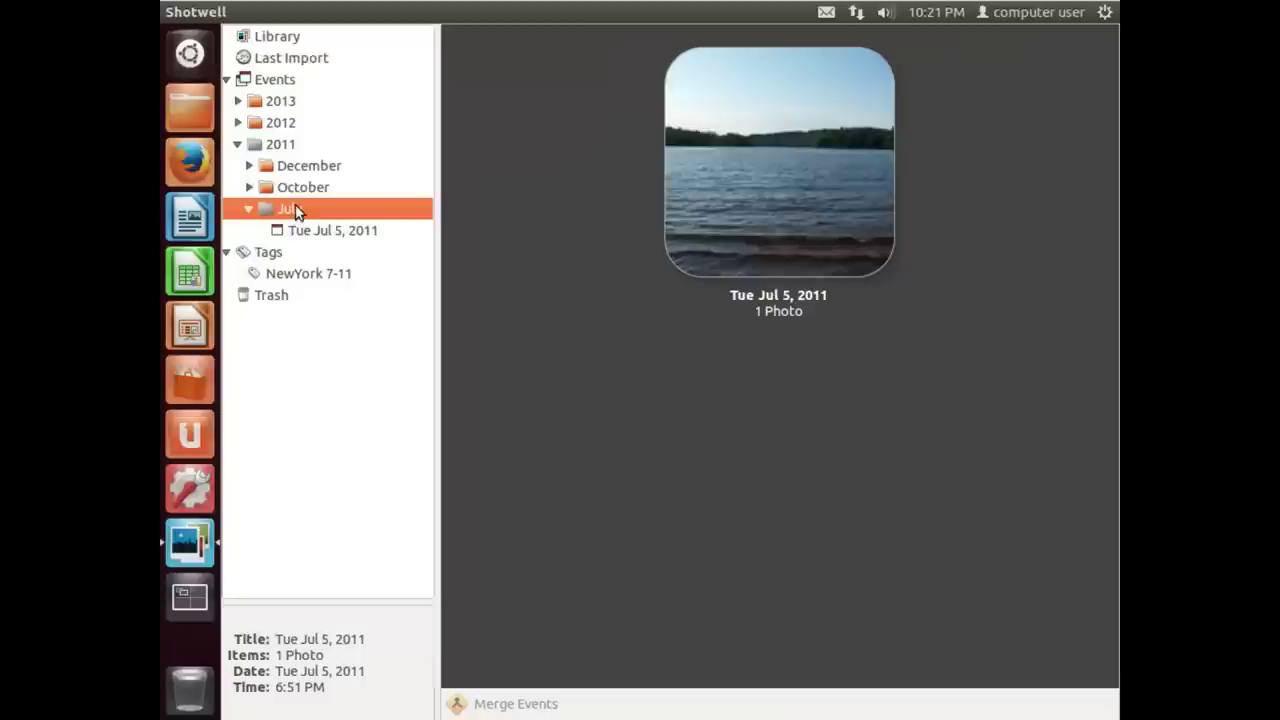
{"action": "left_click", "coordinate": [288, 189]}
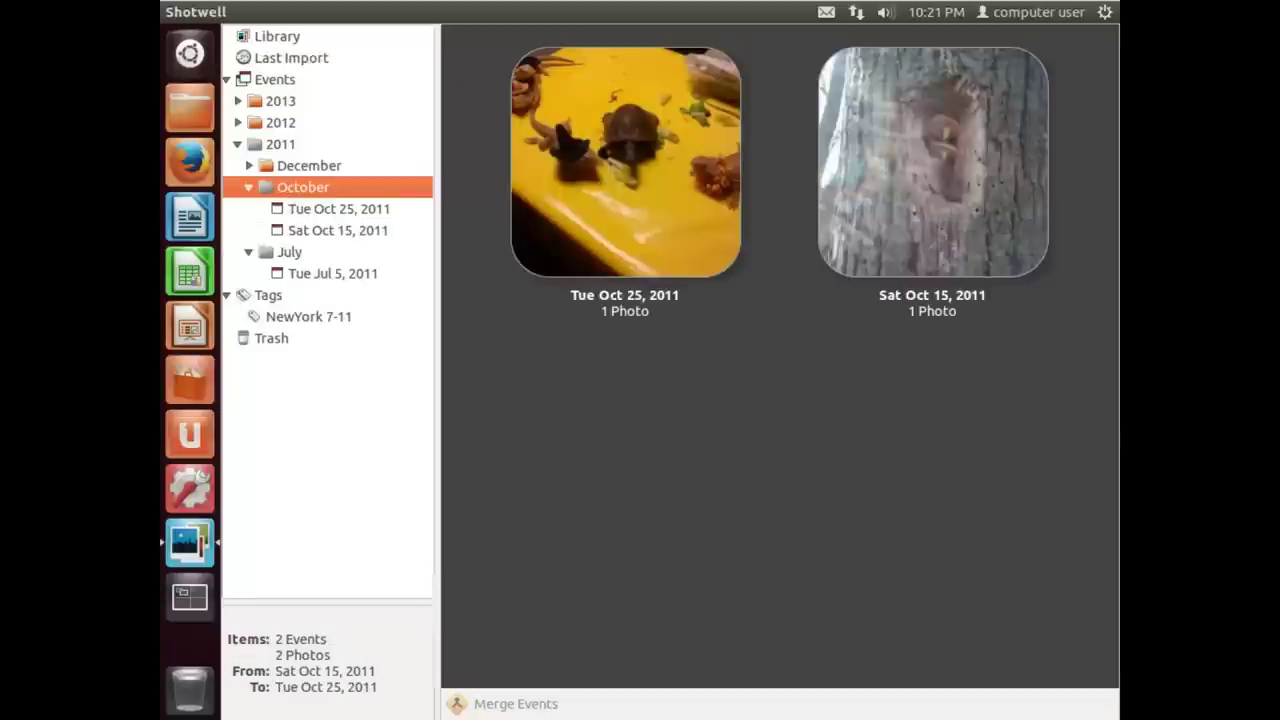
{"action": "left_click", "coordinate": [305, 168]}
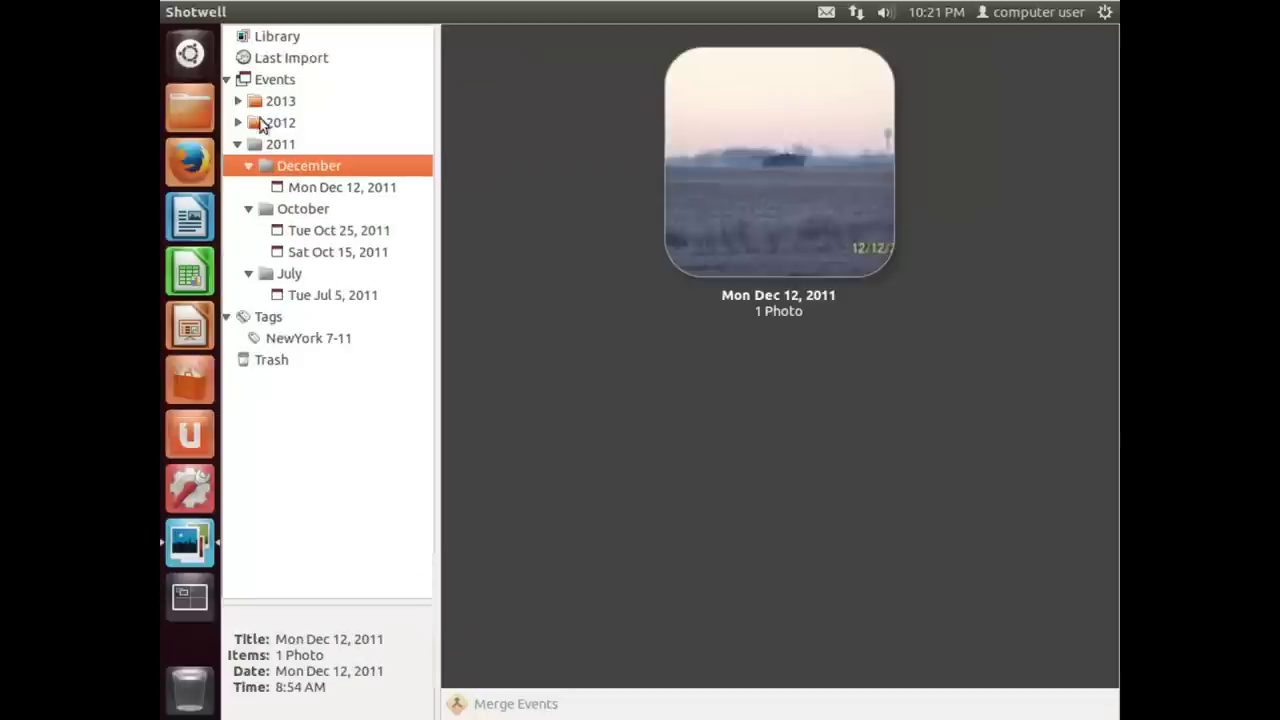
{"action": "left_click", "coordinate": [238, 122]}
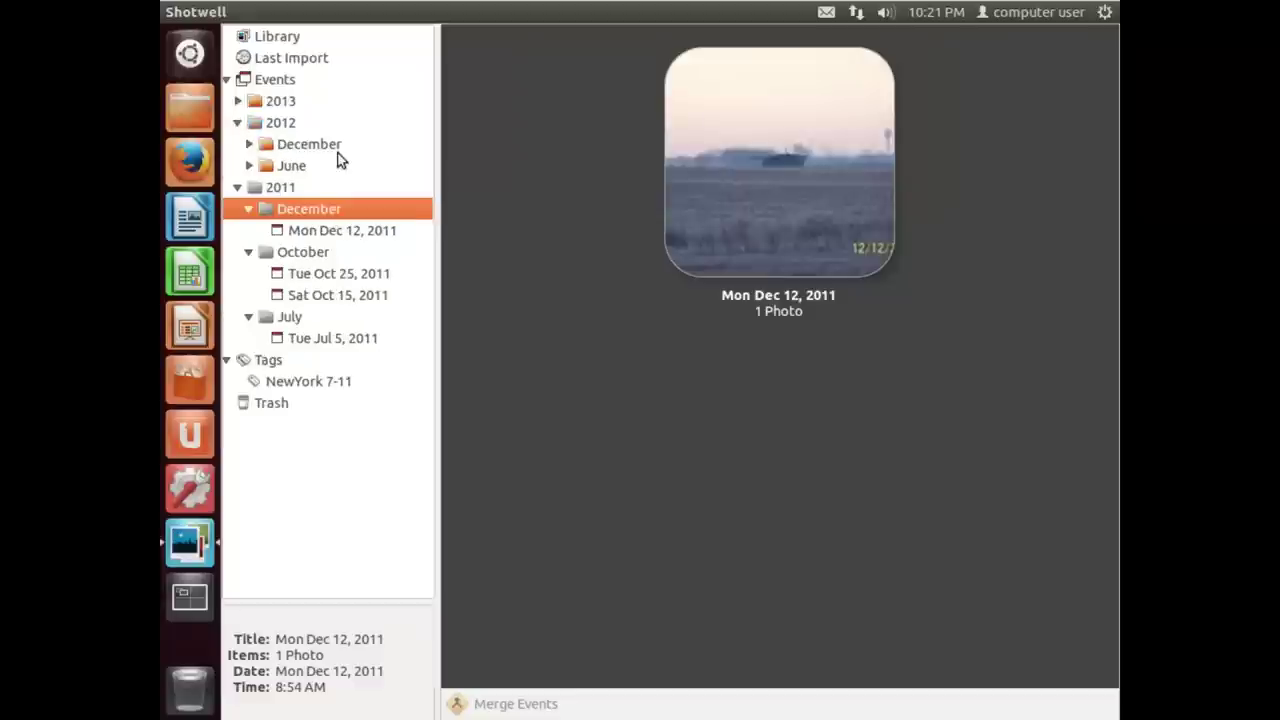
{"action": "left_click", "coordinate": [300, 166]}
{"action": "left_click", "coordinate": [325, 190]}
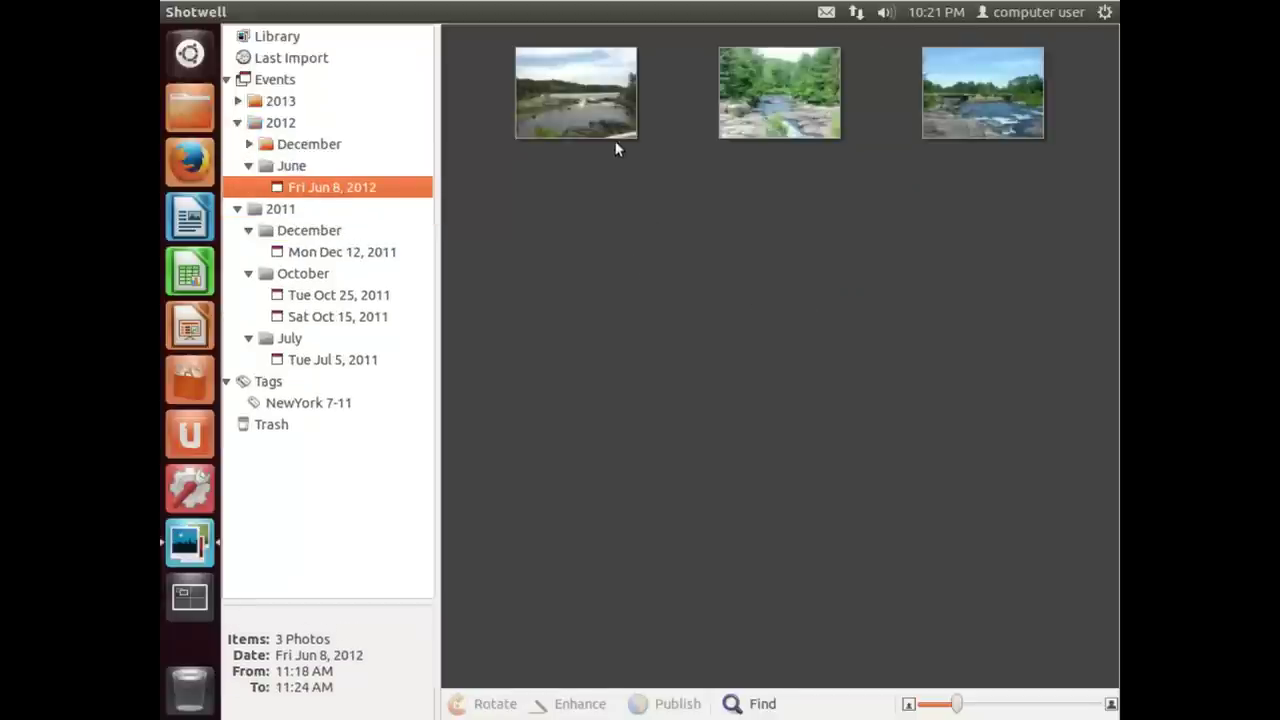
{"action": "left_click", "coordinate": [323, 146]}
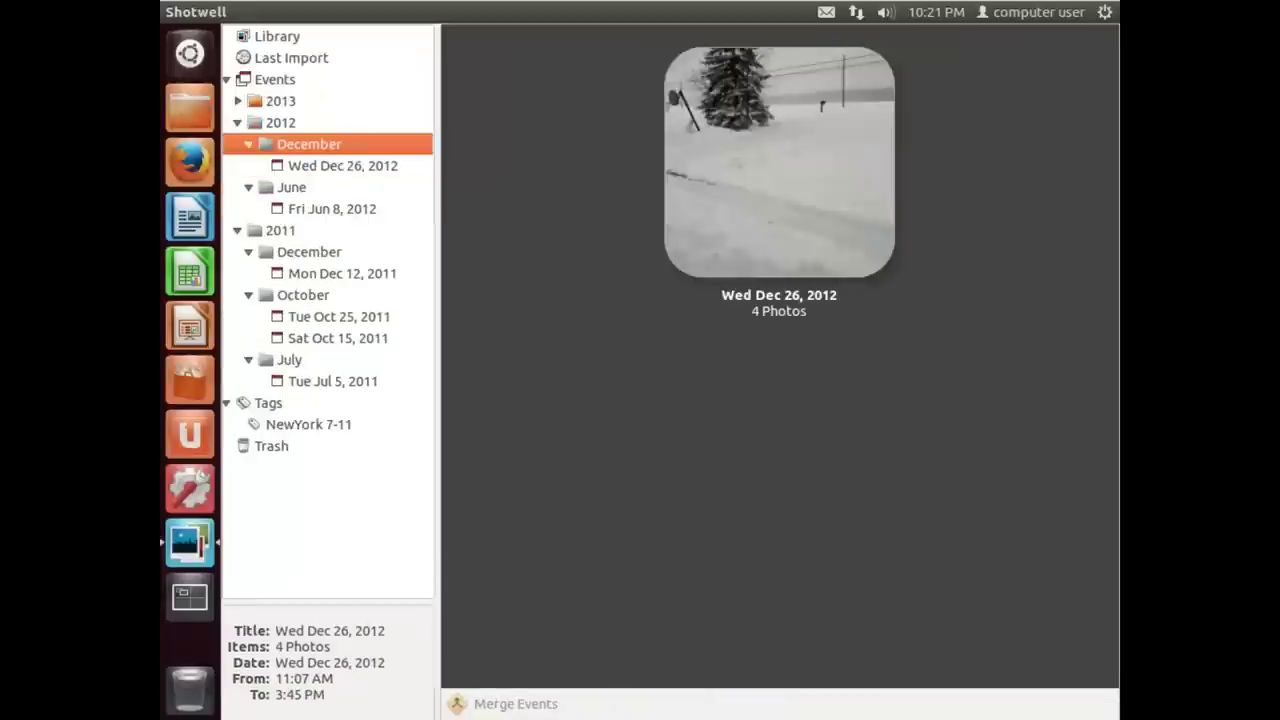
{"action": "left_click", "coordinate": [333, 166]}
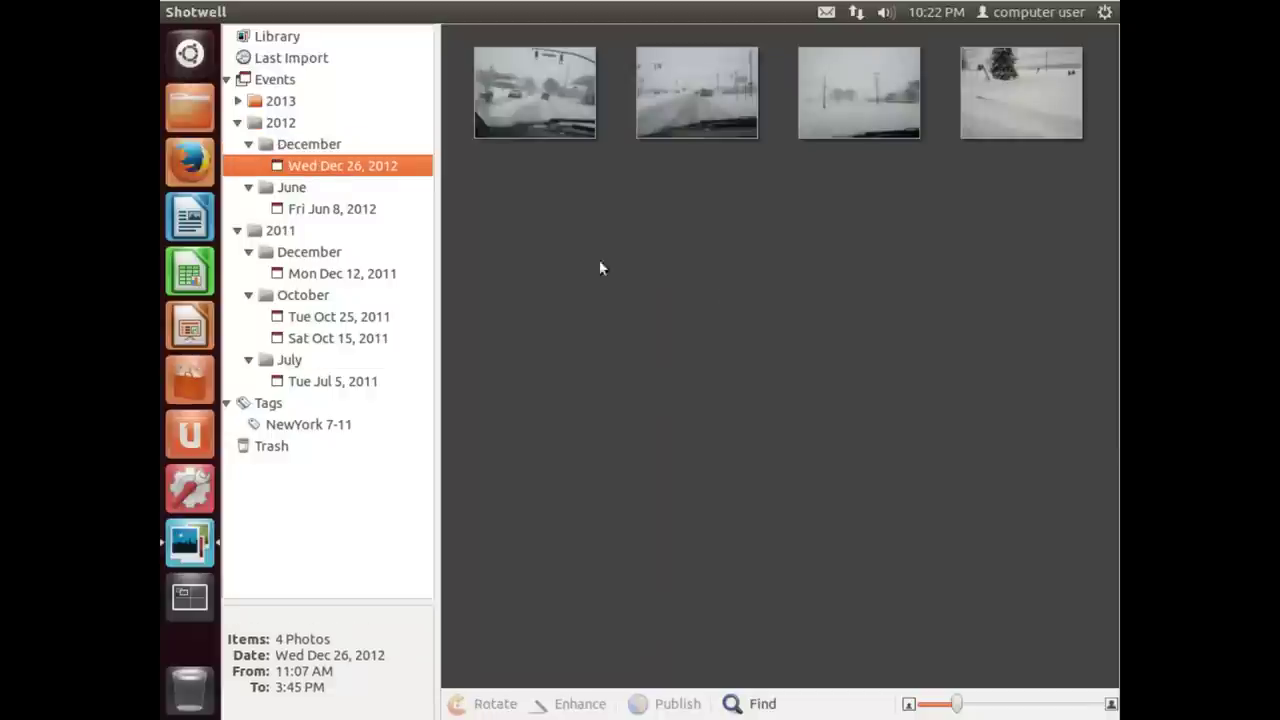
- Expand the 2013 months and open the Wed Mar 6, 2013 event, selecting its first photo
{"action": "left_click", "coordinate": [238, 101]}
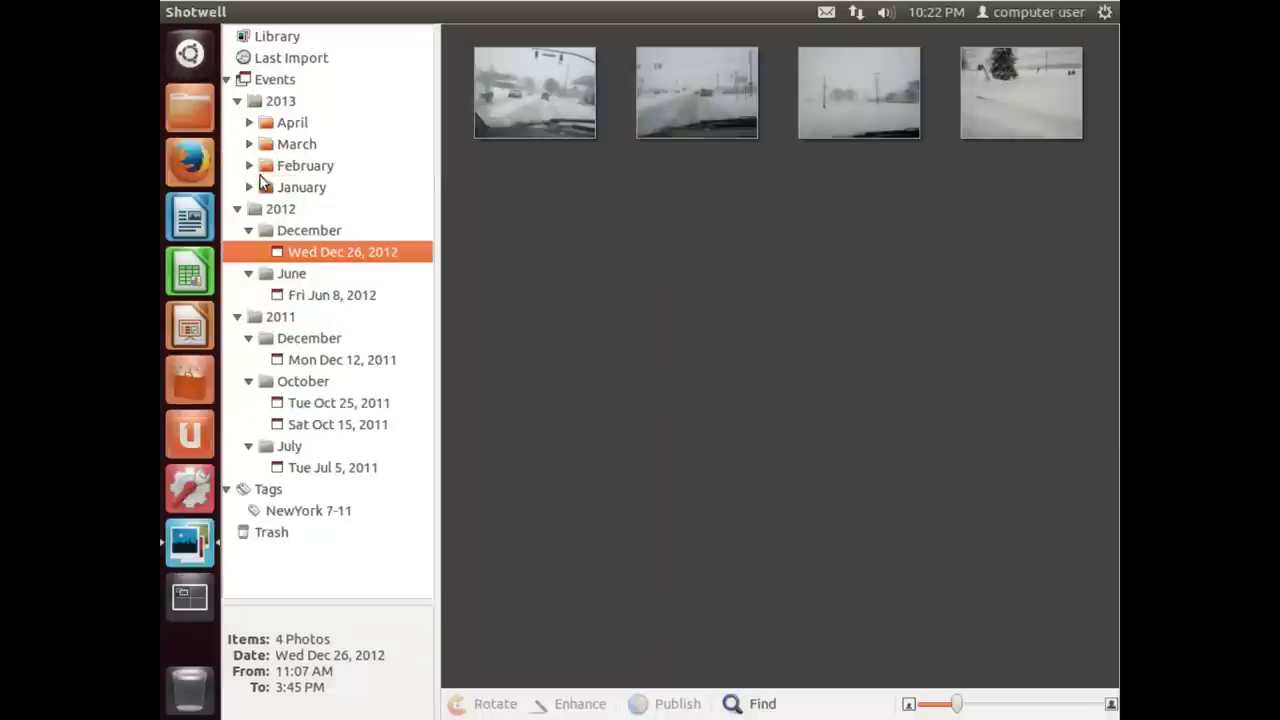
{"action": "left_click", "coordinate": [285, 187]}
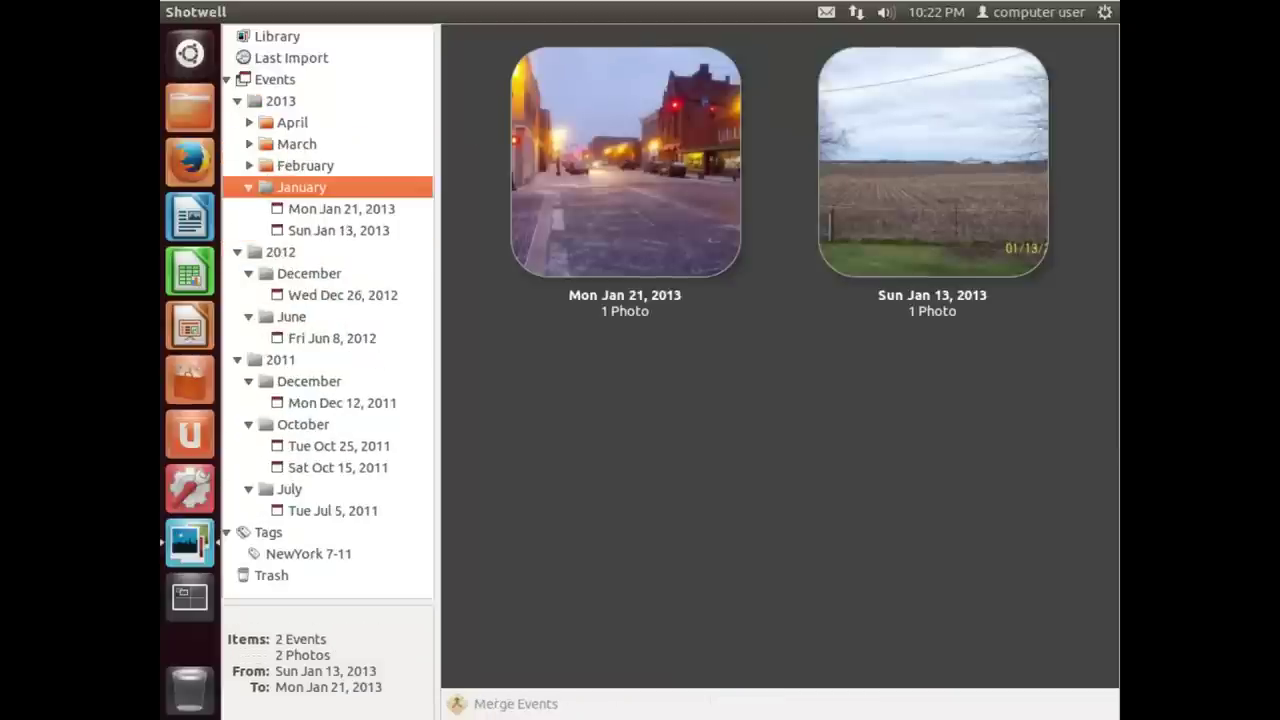
{"action": "left_click", "coordinate": [300, 168]}
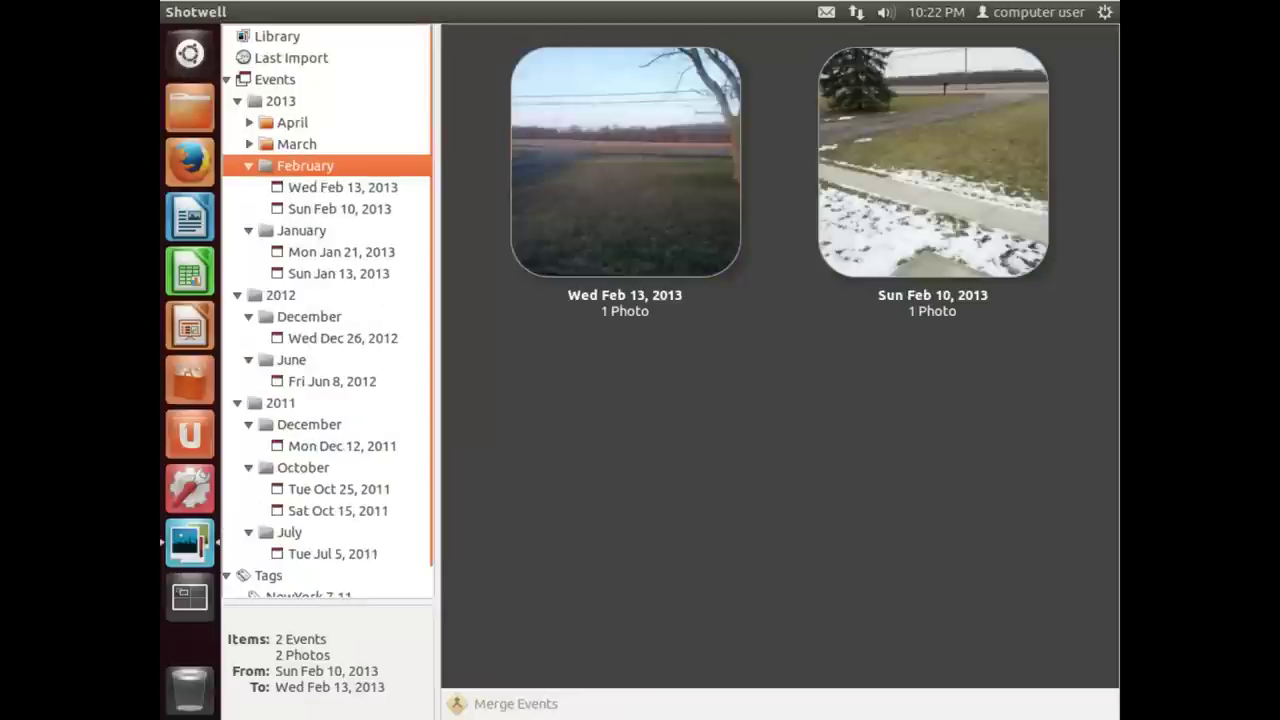
{"action": "left_click", "coordinate": [295, 144]}
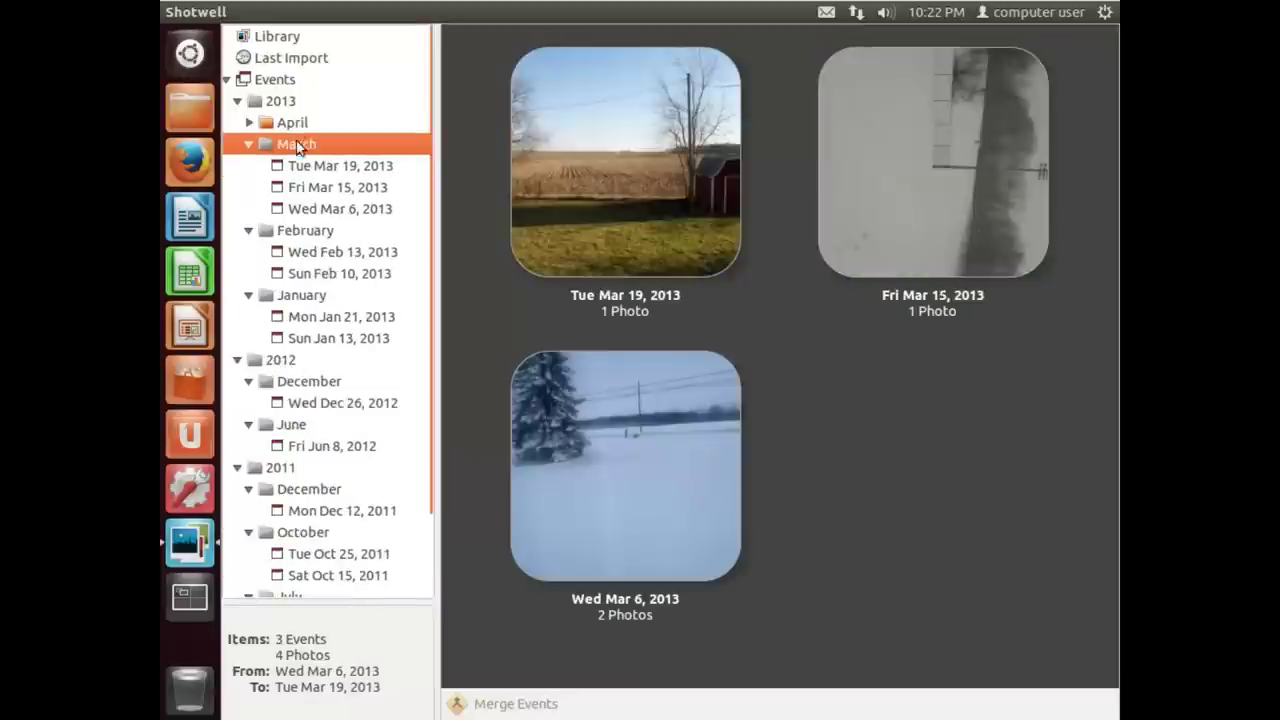
{"action": "left_click", "coordinate": [625, 465]}
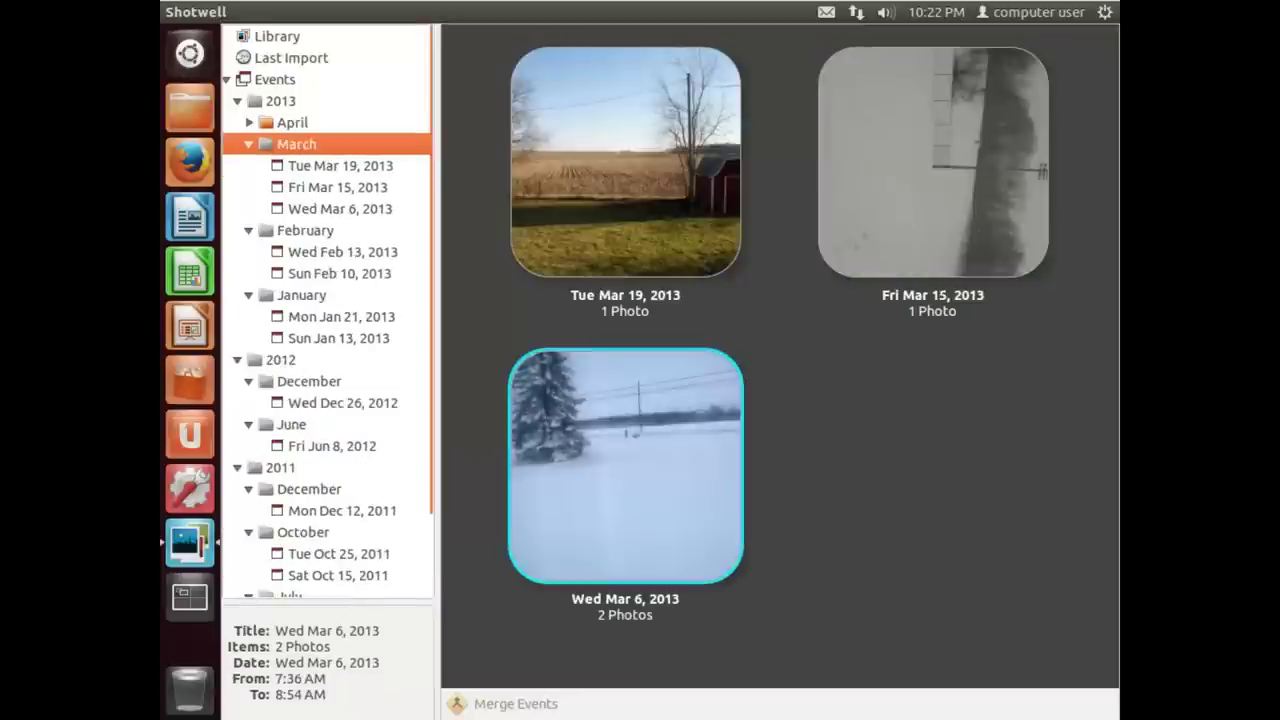
{"action": "double_click", "coordinate": [640, 573]}
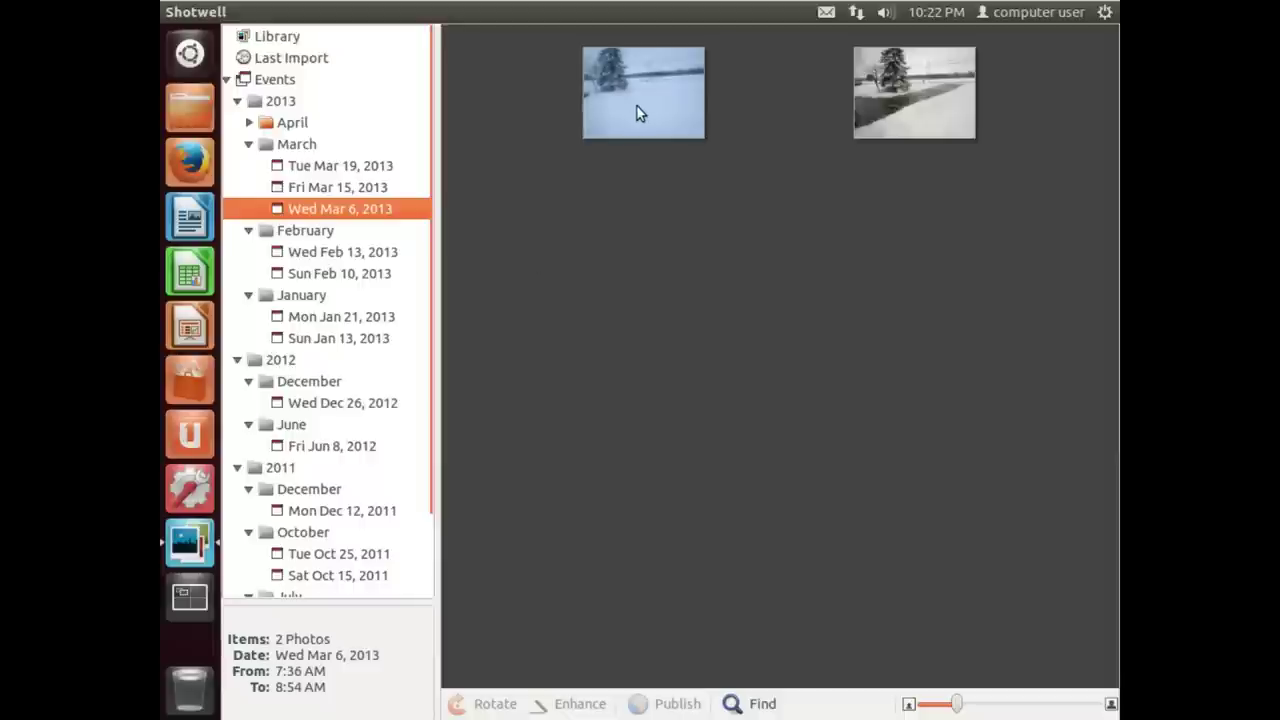
{"action": "key", "text": "Right"}
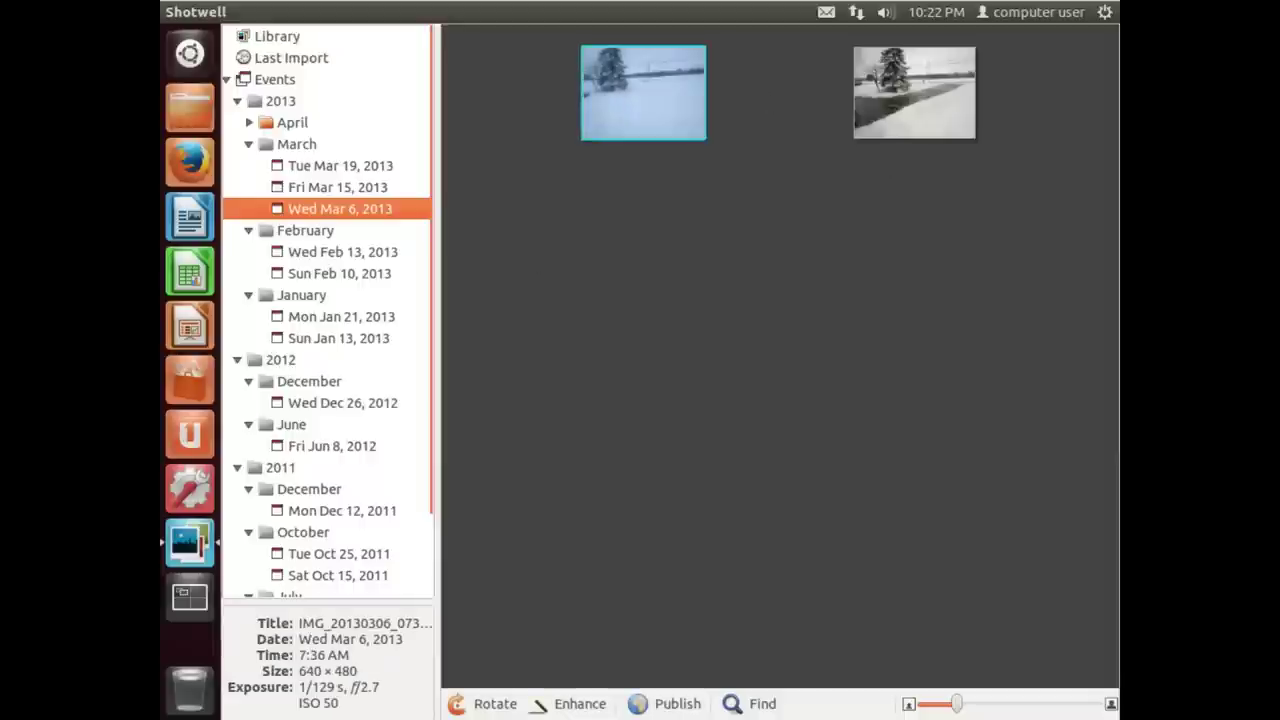
- Open the snowy tree photo full size and apply Enhance after cancelling Adjust
{"action": "double_click", "coordinate": [628, 92]}
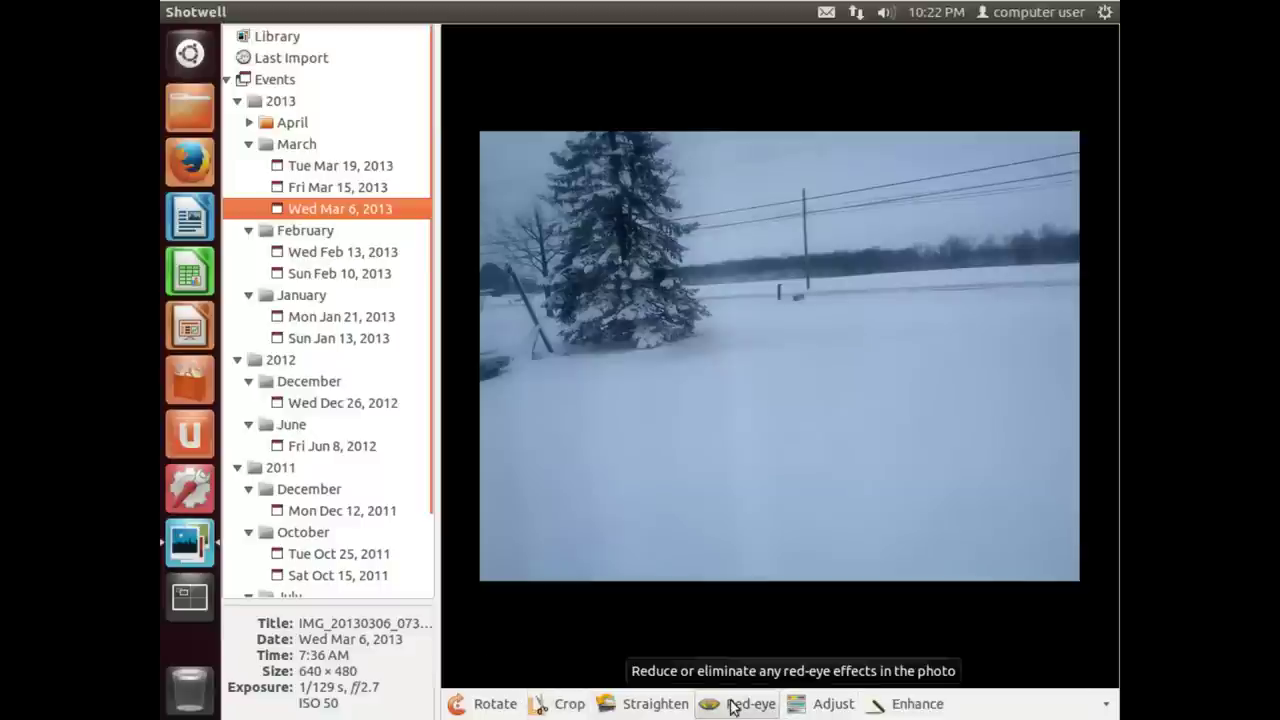
{"action": "left_click", "coordinate": [820, 702]}
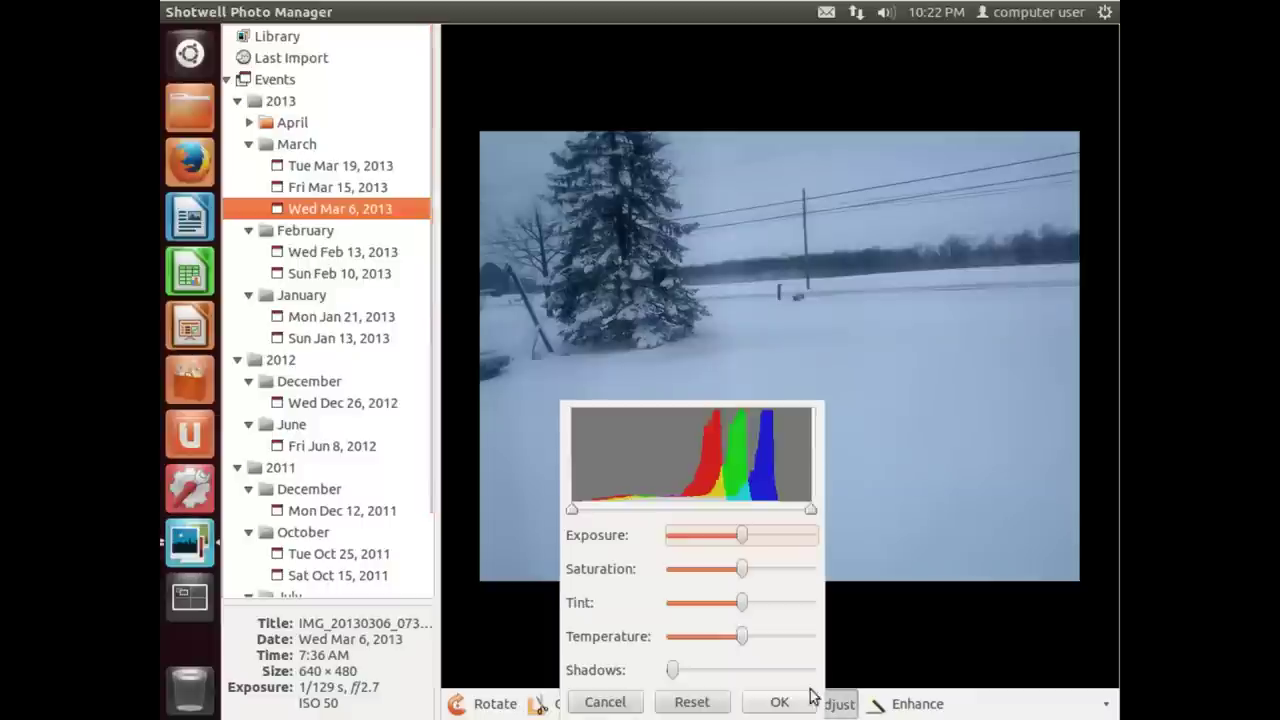
{"action": "left_click", "coordinate": [617, 703]}
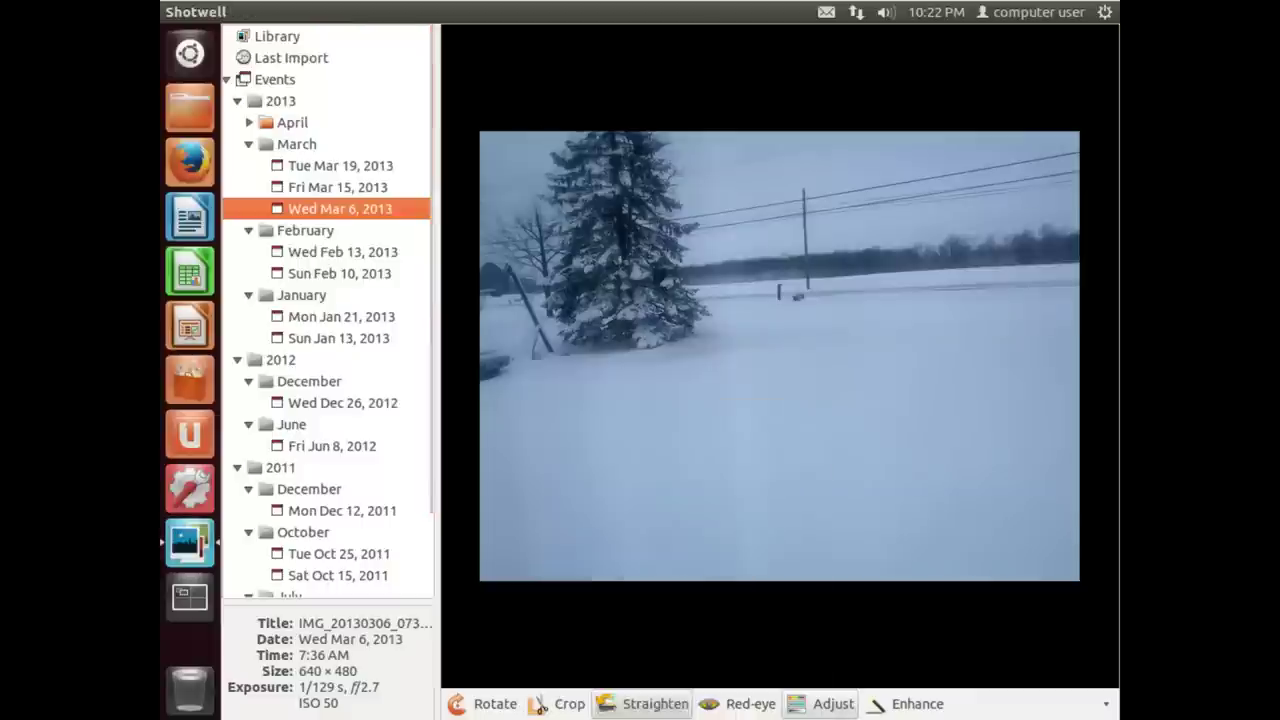
{"action": "left_click", "coordinate": [910, 703]}
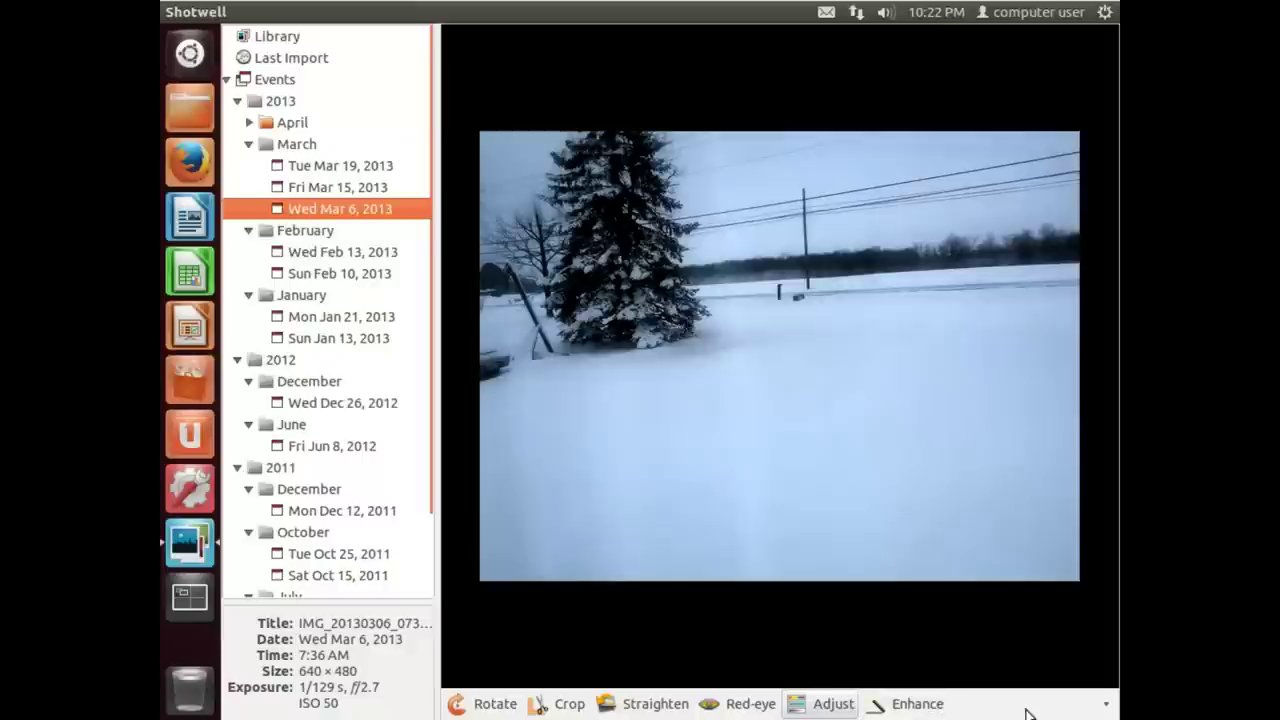
- Restore the photo's original colours with Edit > Undo Enhance
{"action": "left_click", "coordinate": [1106, 704]}
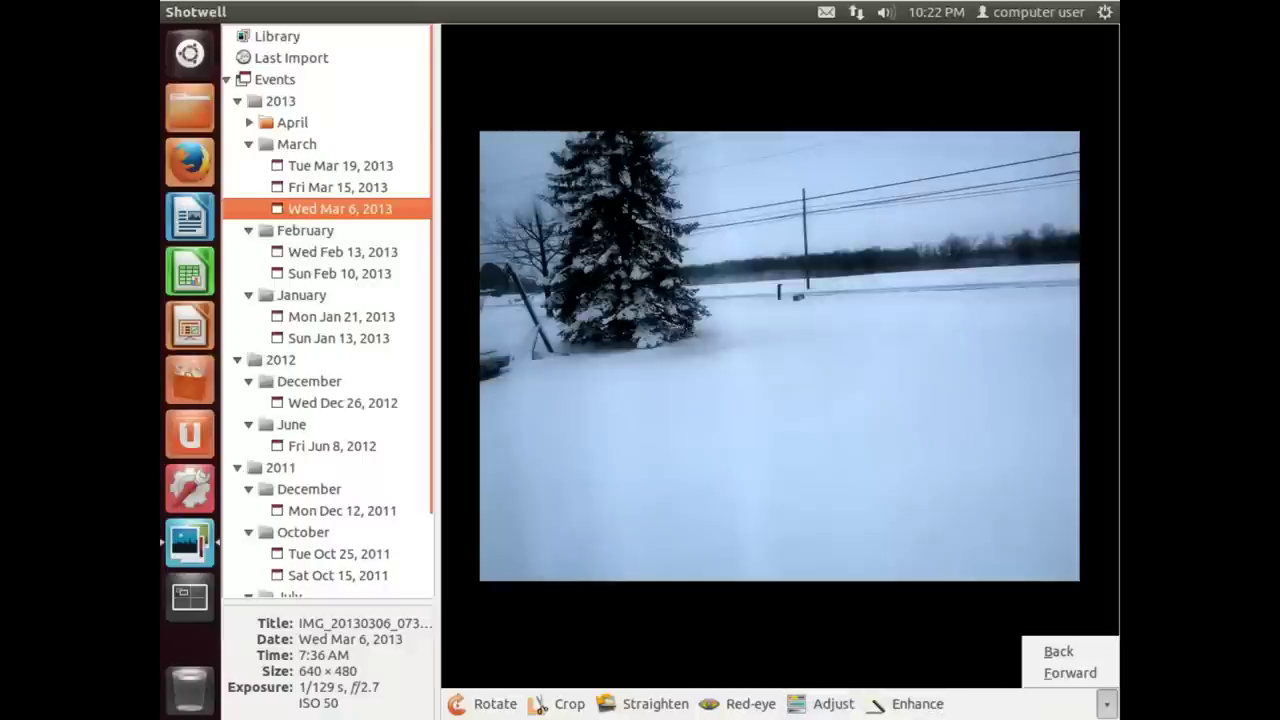
{"action": "left_click", "coordinate": [822, 704]}
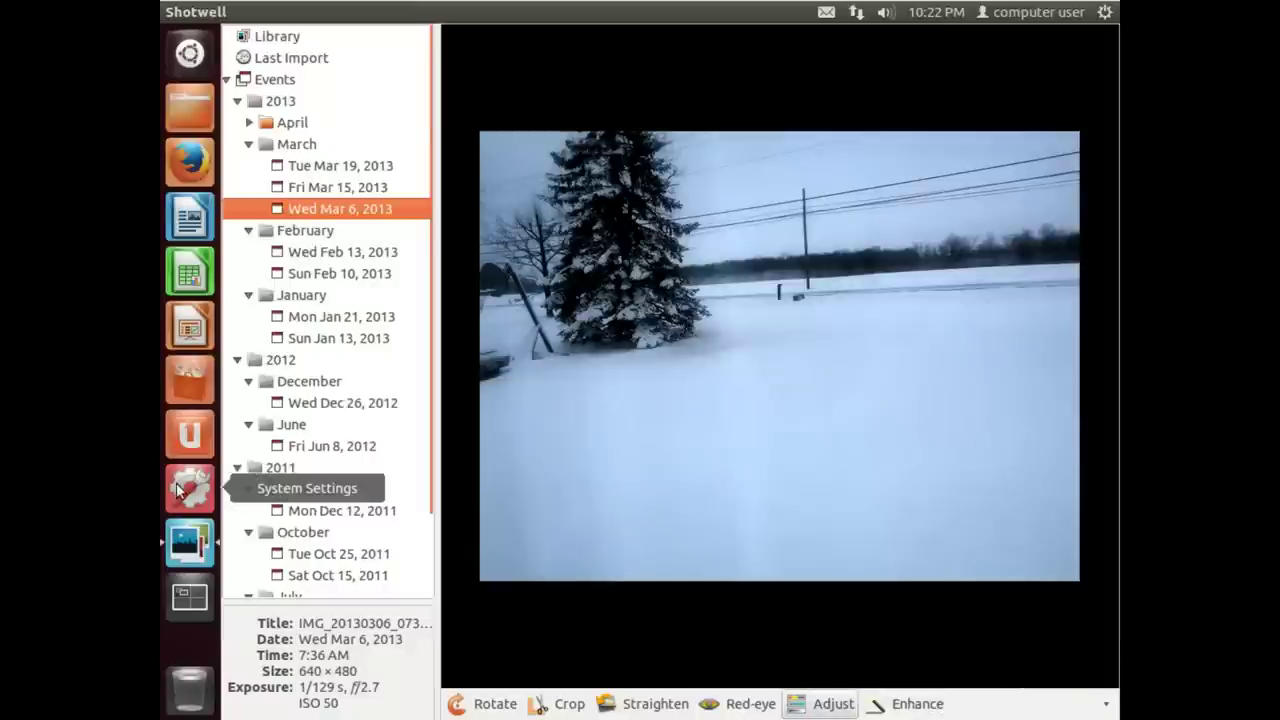
{"action": "left_click", "coordinate": [272, 12]}
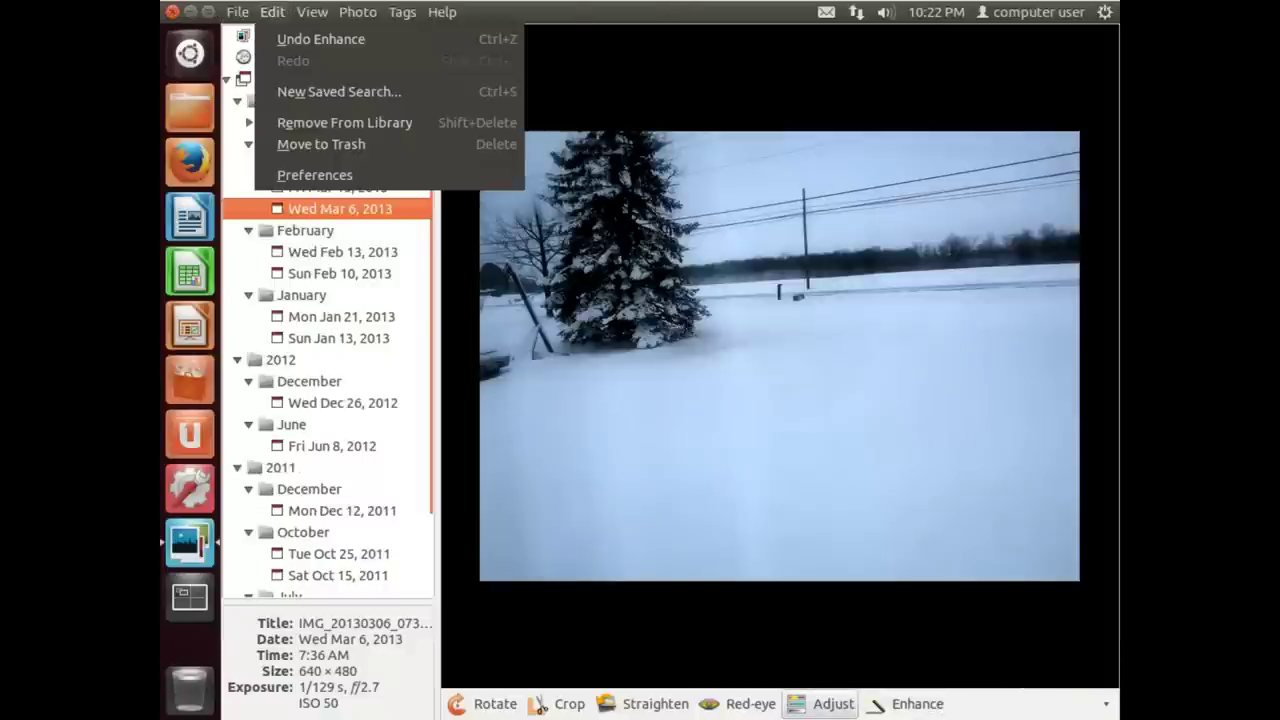
{"action": "left_click", "coordinate": [277, 36]}
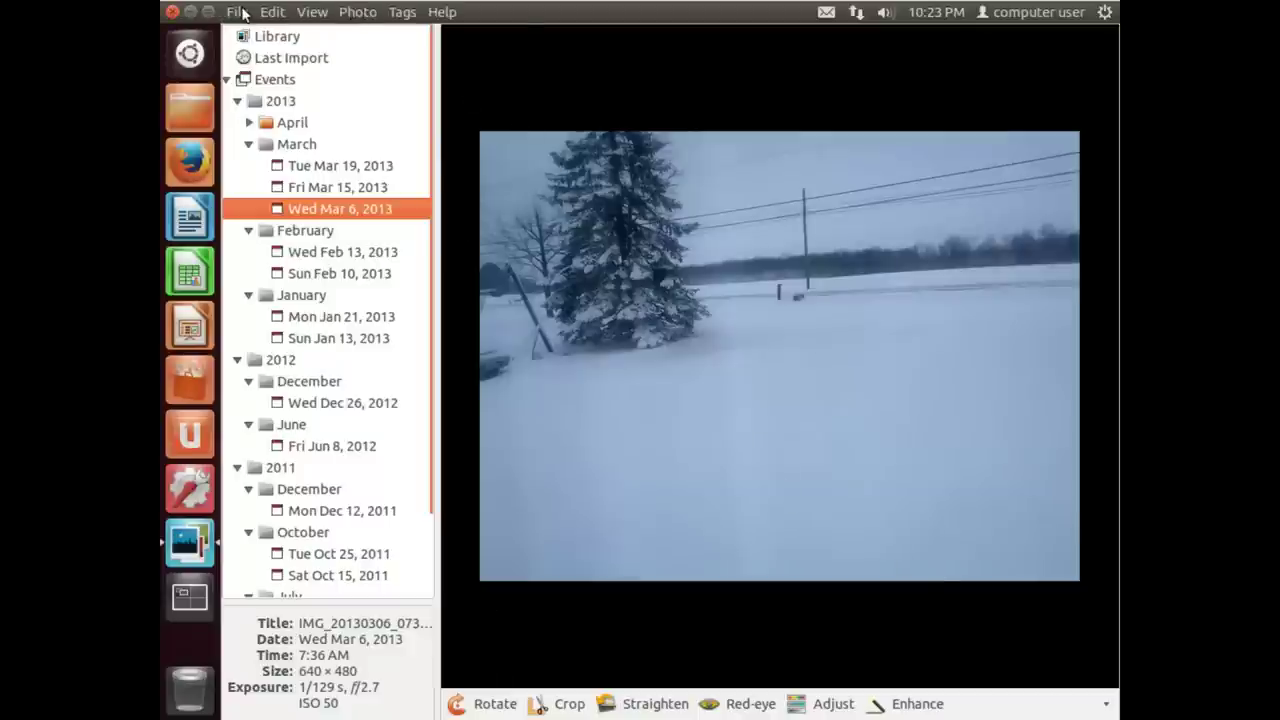
{"action": "left_click", "coordinate": [240, 12]}
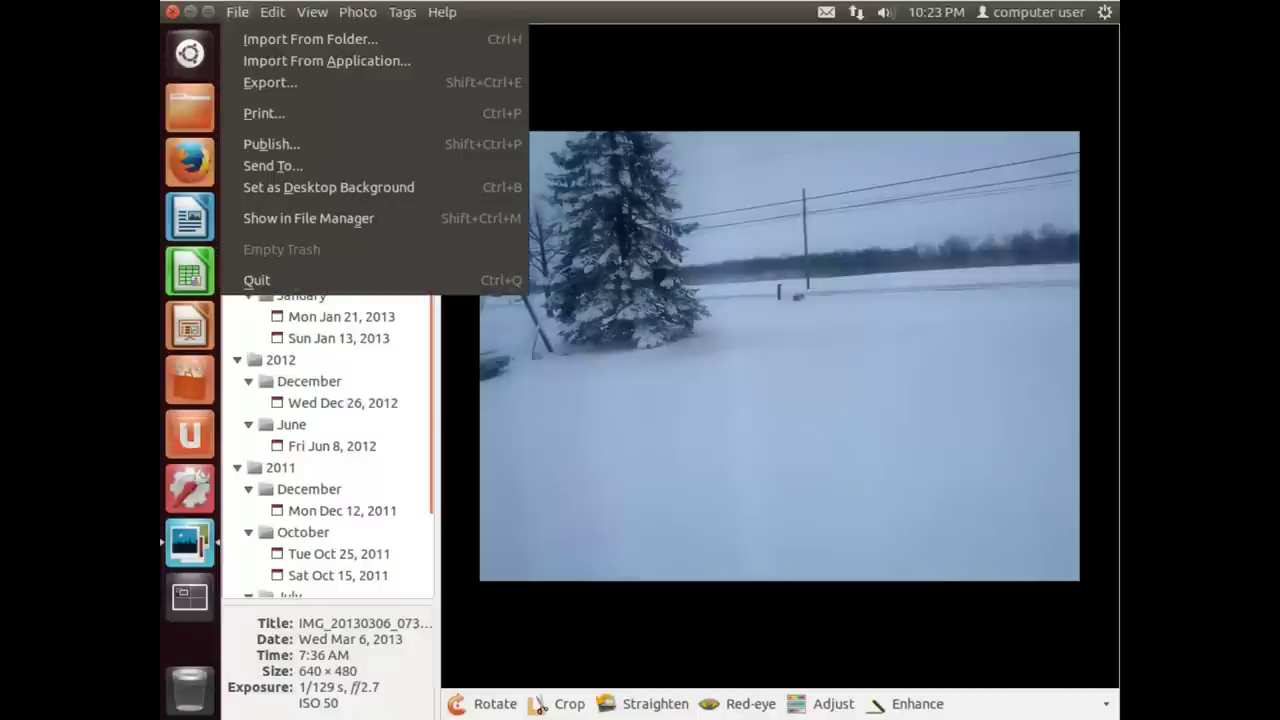
{"action": "left_click", "coordinate": [248, 144]}
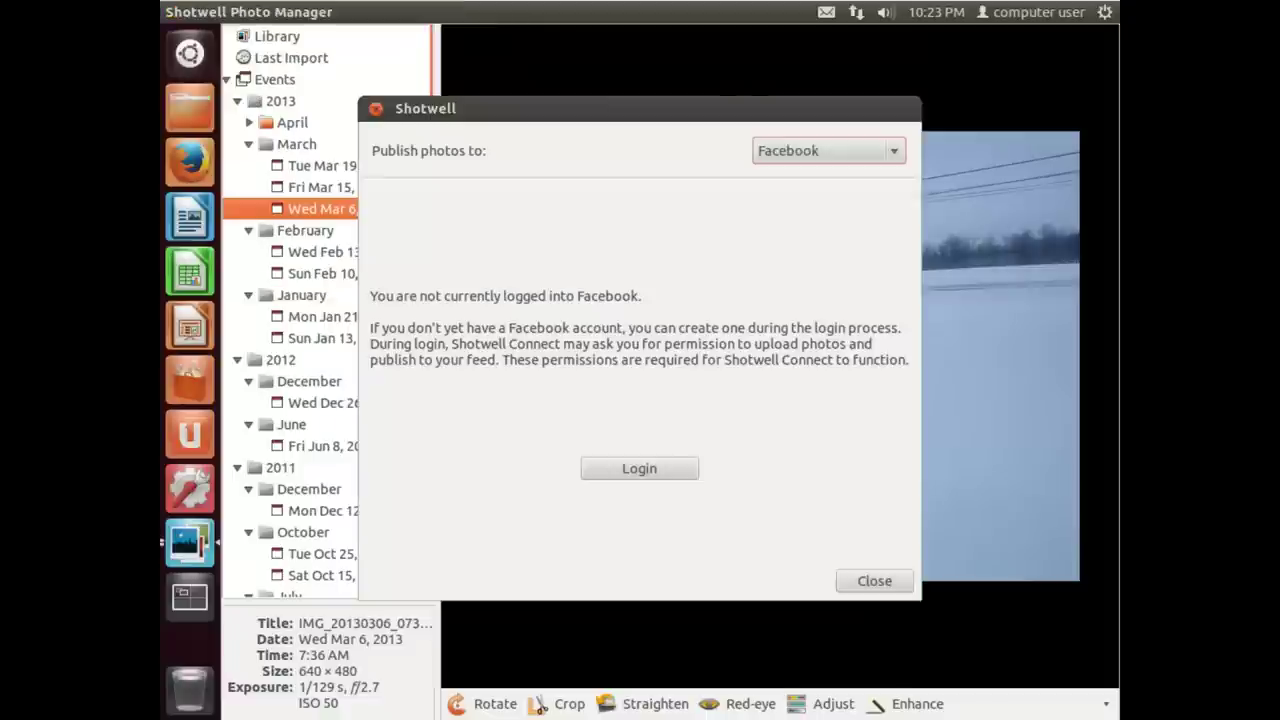
{"action": "left_click", "coordinate": [797, 157]}
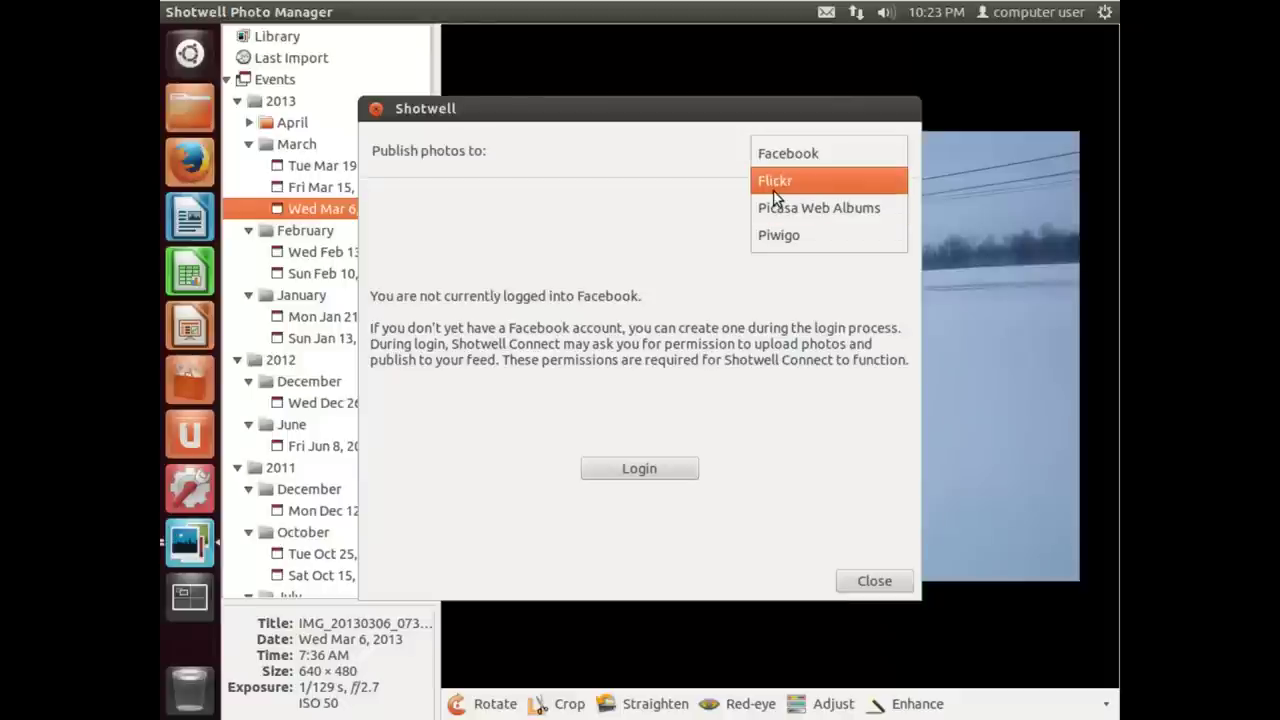
{"action": "left_click", "coordinate": [647, 225]}
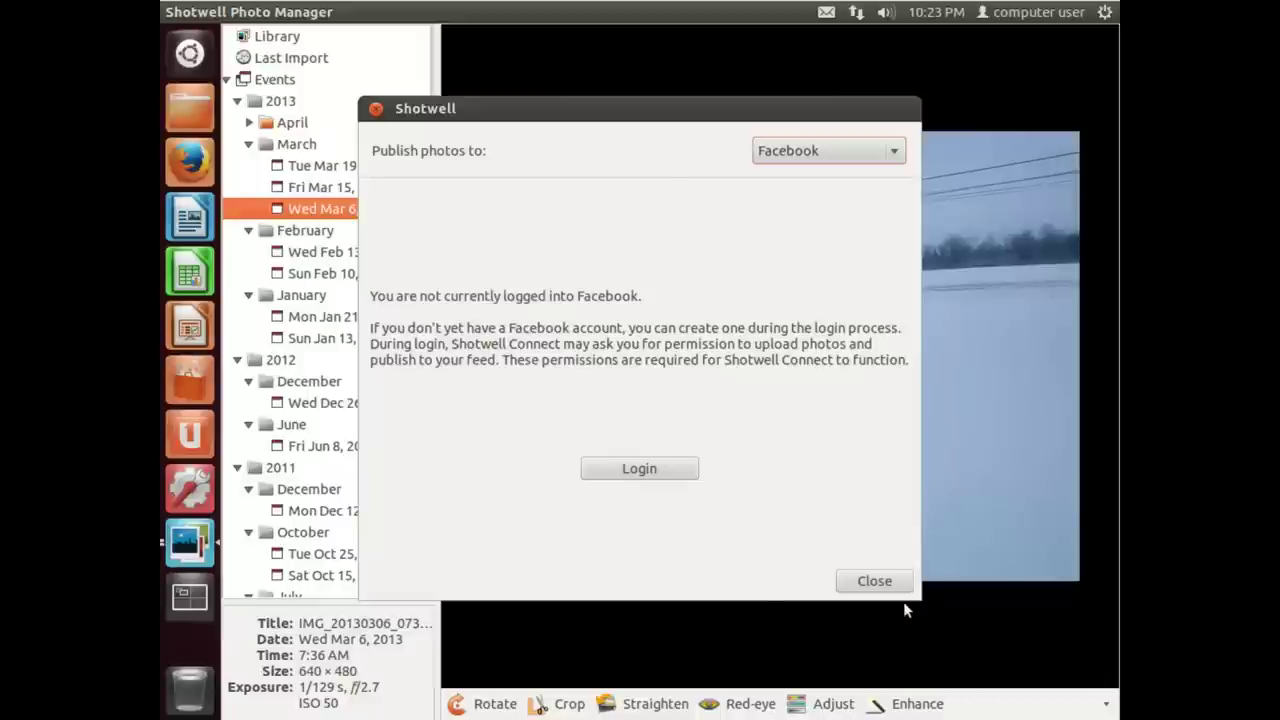
{"action": "left_click", "coordinate": [874, 581]}
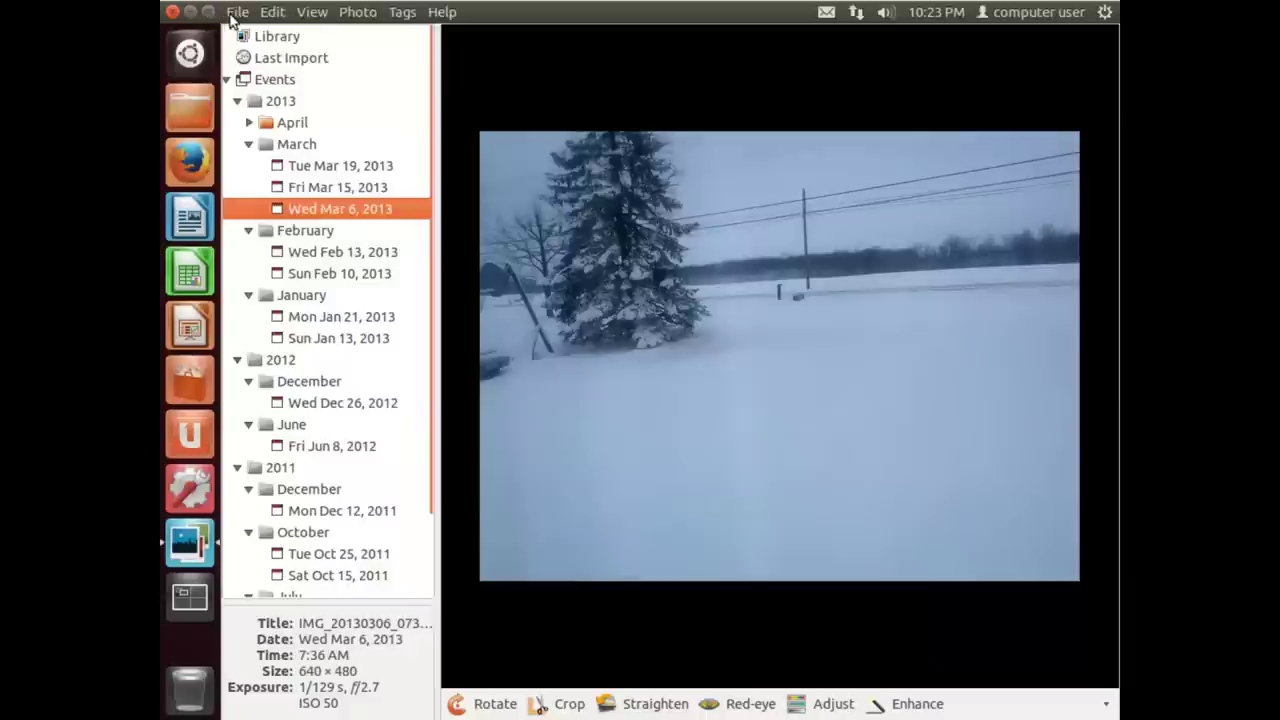
{"action": "left_click", "coordinate": [237, 12]}
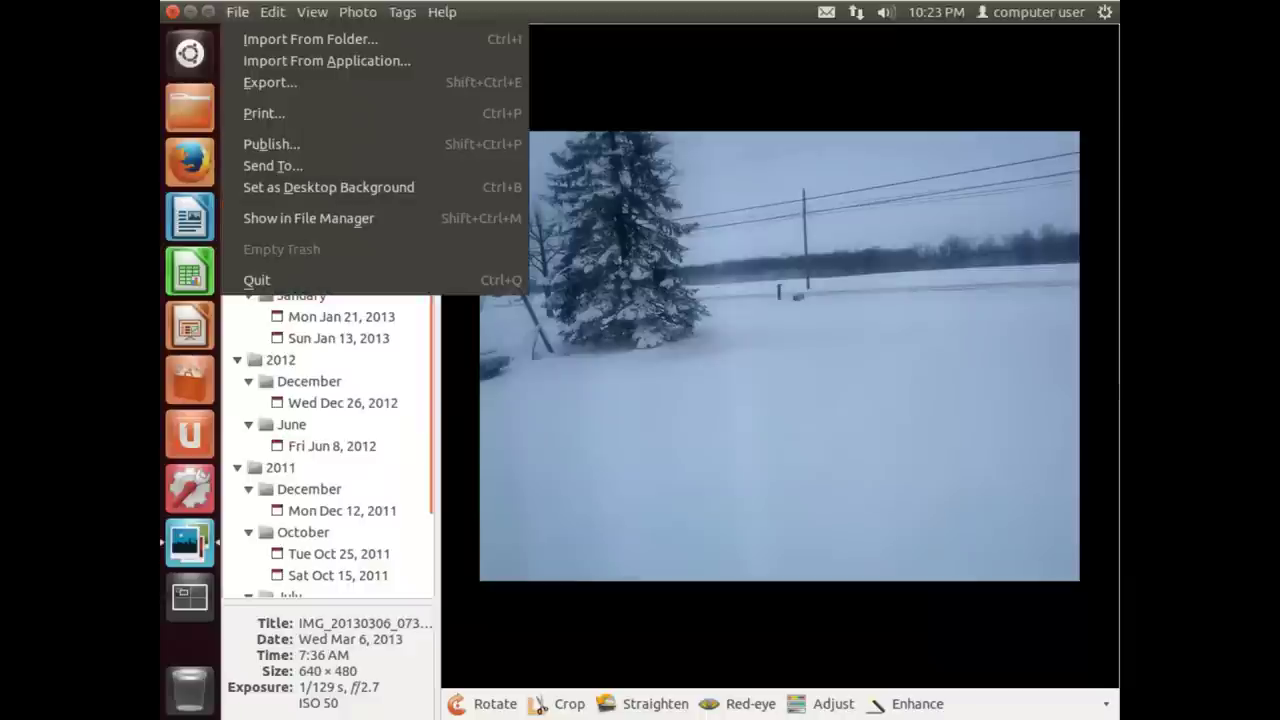
{"action": "left_click", "coordinate": [288, 83]}
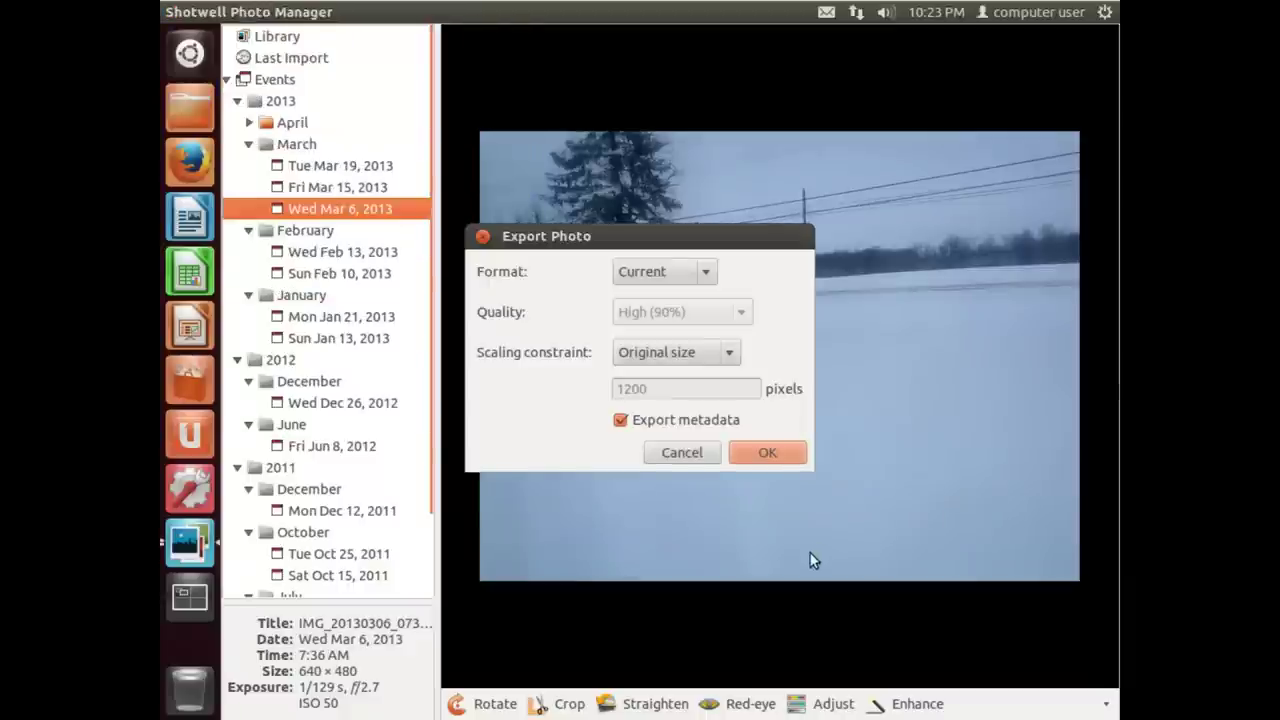
{"action": "left_click", "coordinate": [662, 272]}
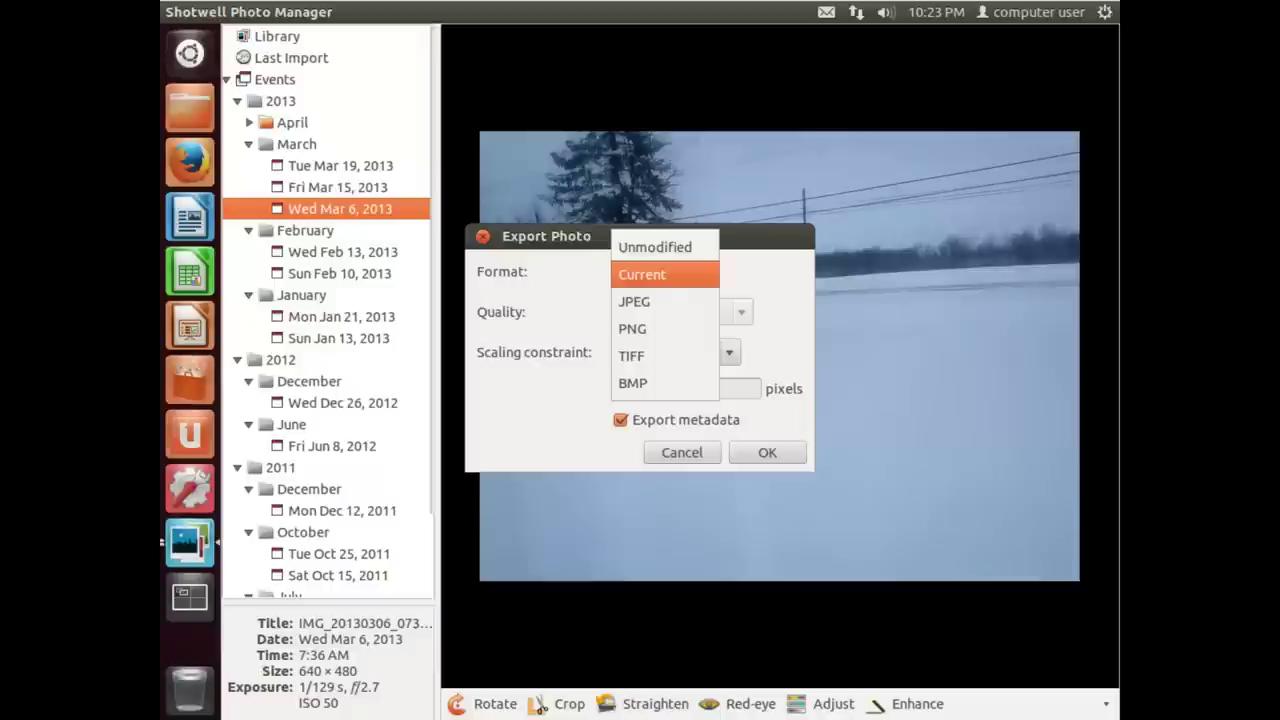
{"action": "key", "text": "Return"}
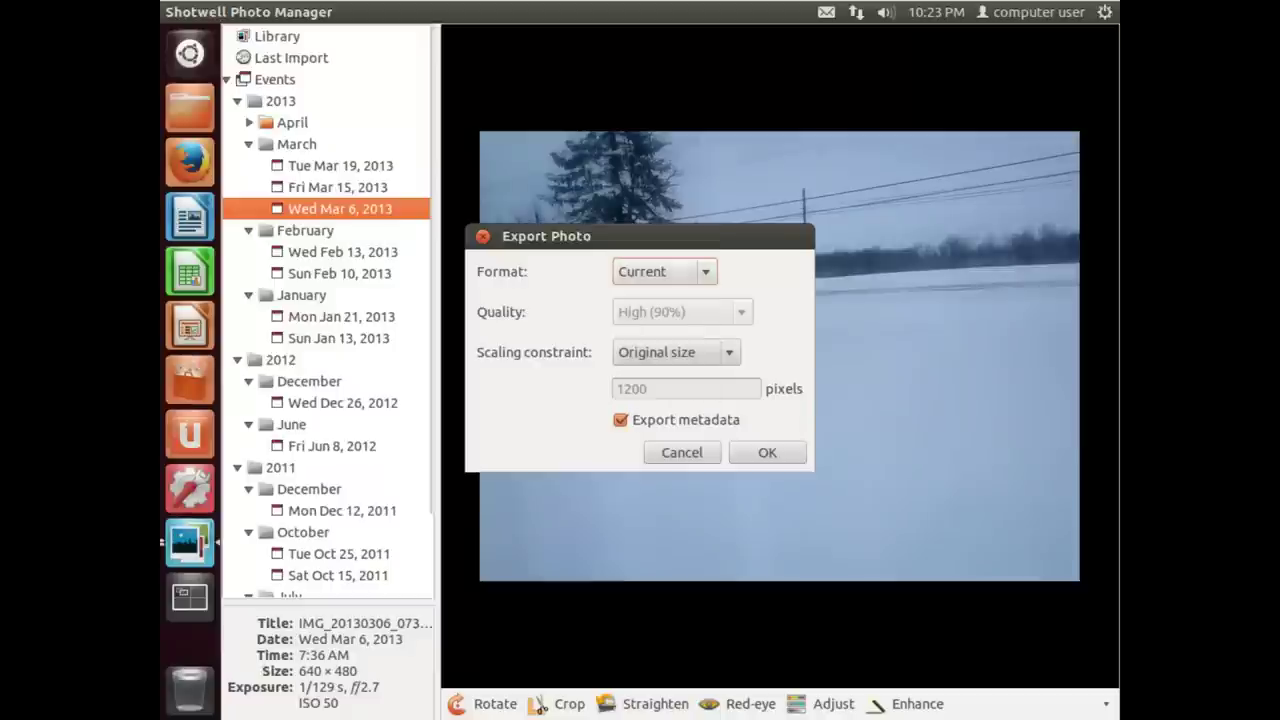
{"action": "left_click", "coordinate": [660, 353]}
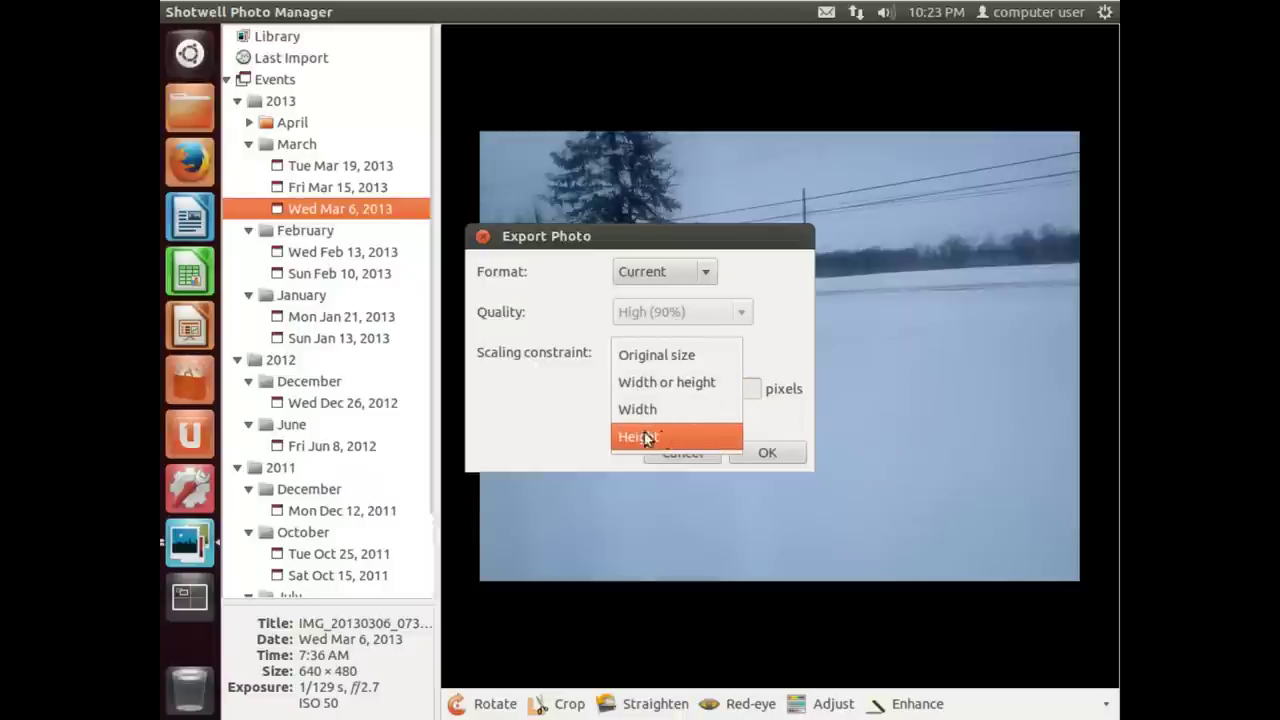
{"action": "left_click", "coordinate": [490, 379]}
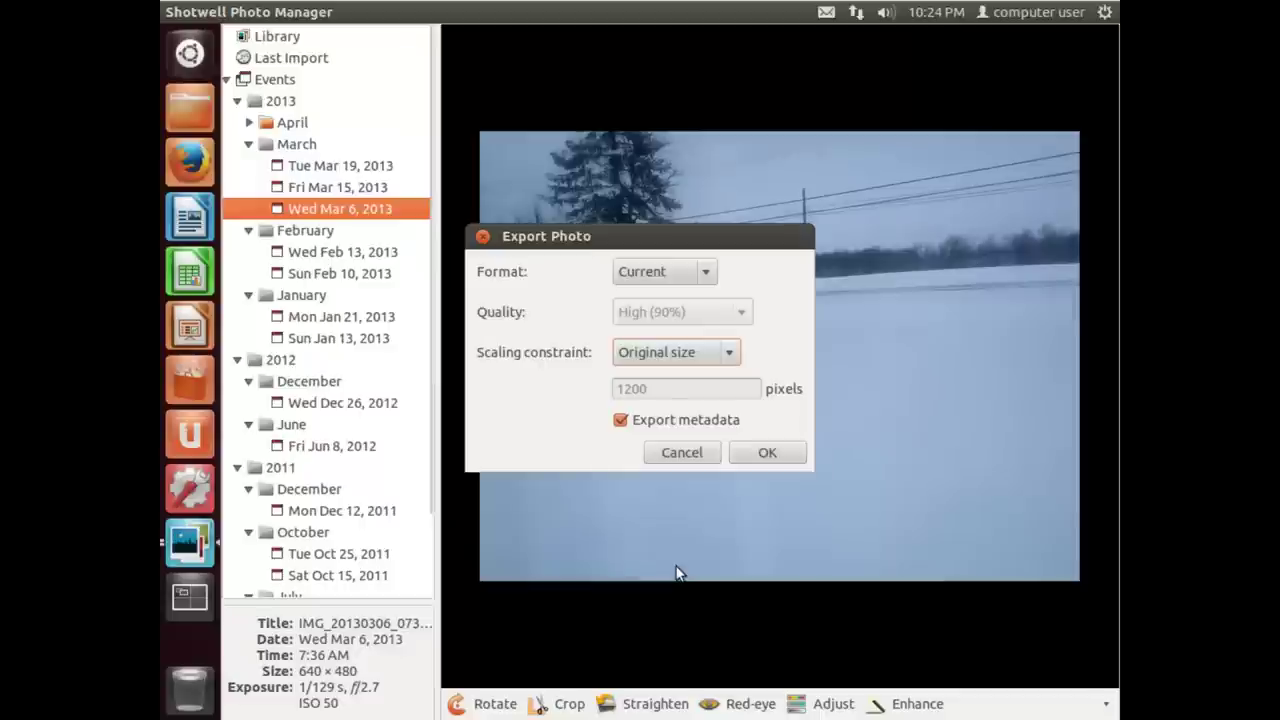
- Cancel the export, return to the Mar 6 thumbnails, then view the NewYork 7-11 tag
{"action": "left_click", "coordinate": [706, 451]}
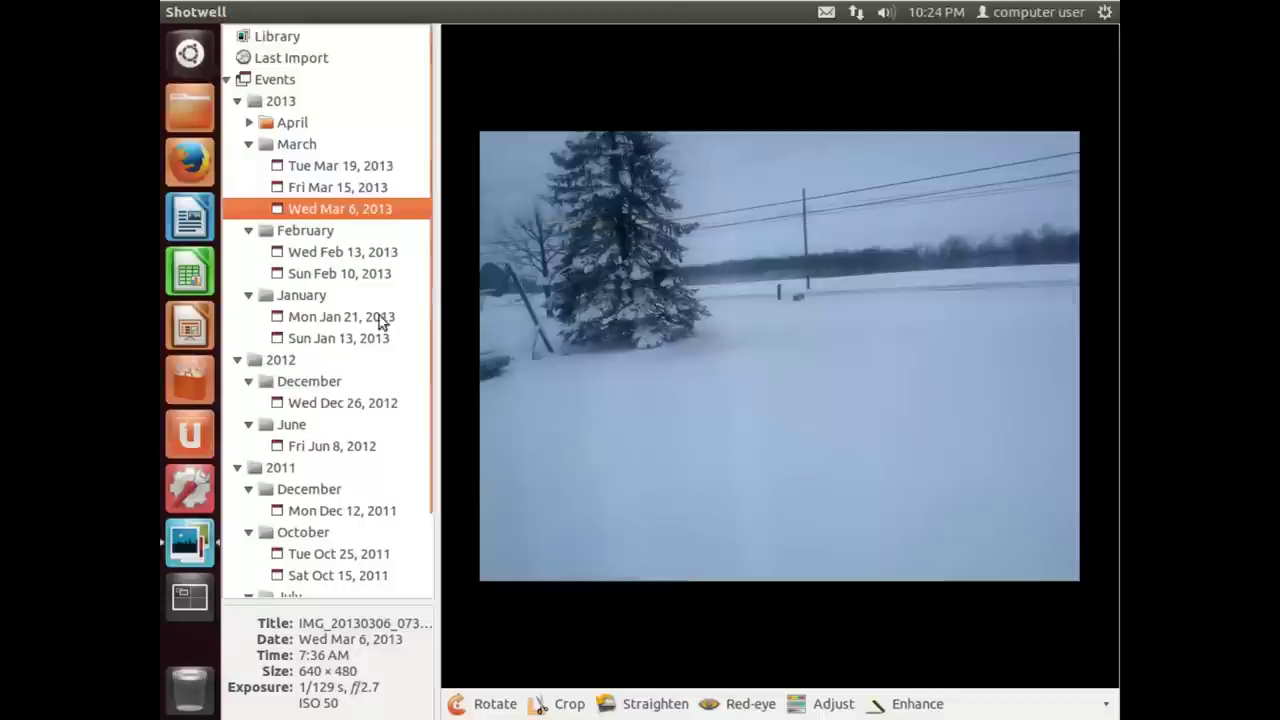
{"action": "scroll", "coordinate": [288, 326], "scroll_direction": "down", "scroll_amount": 3}
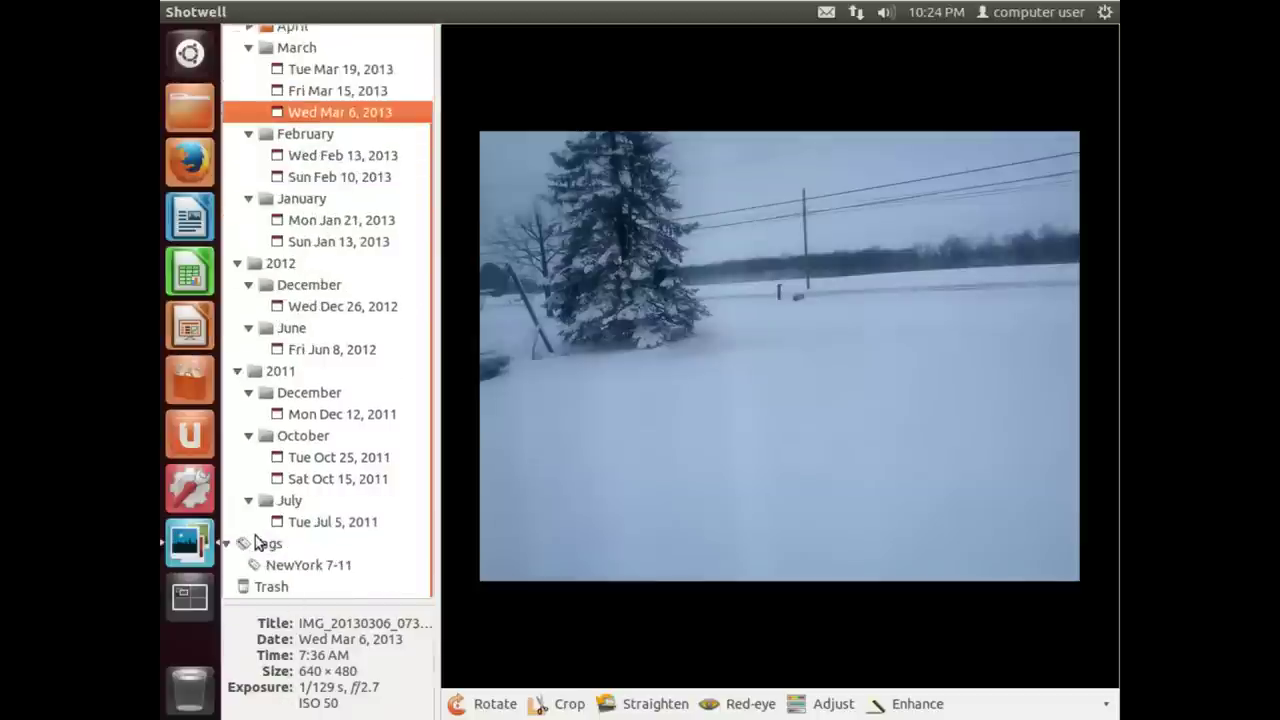
{"action": "key", "text": "Escape"}
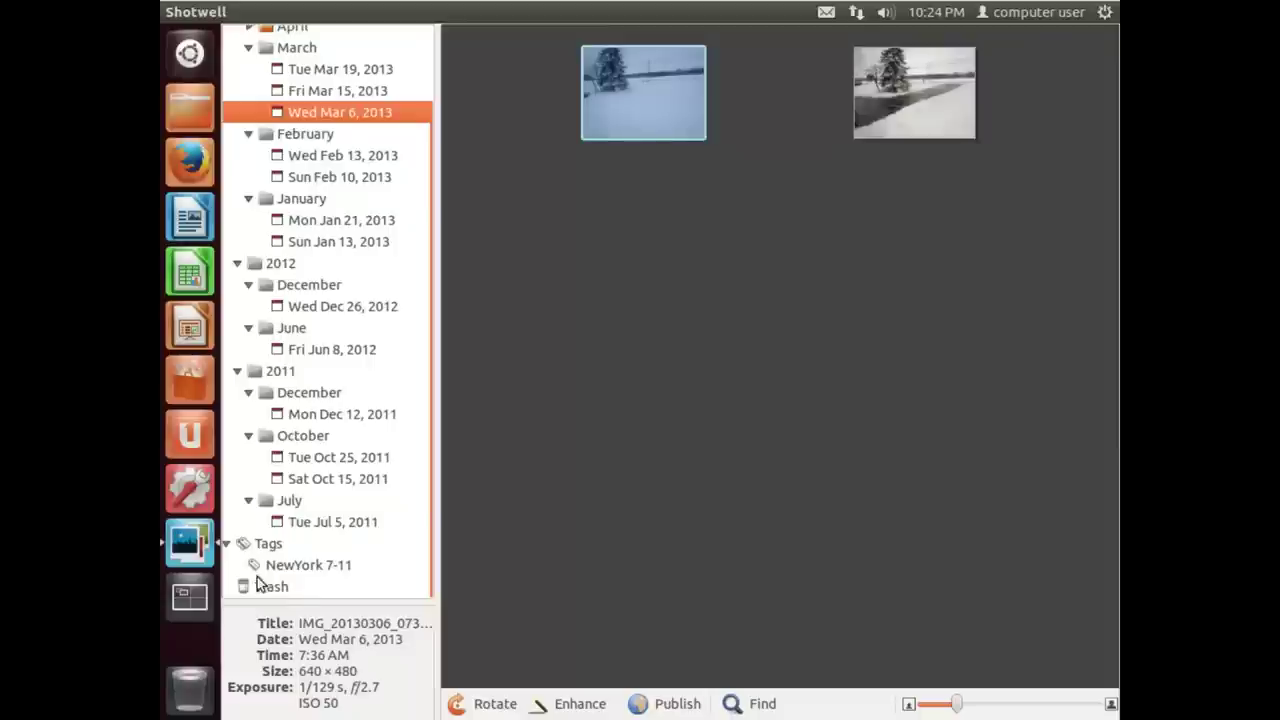
{"action": "left_click", "coordinate": [945, 68]}
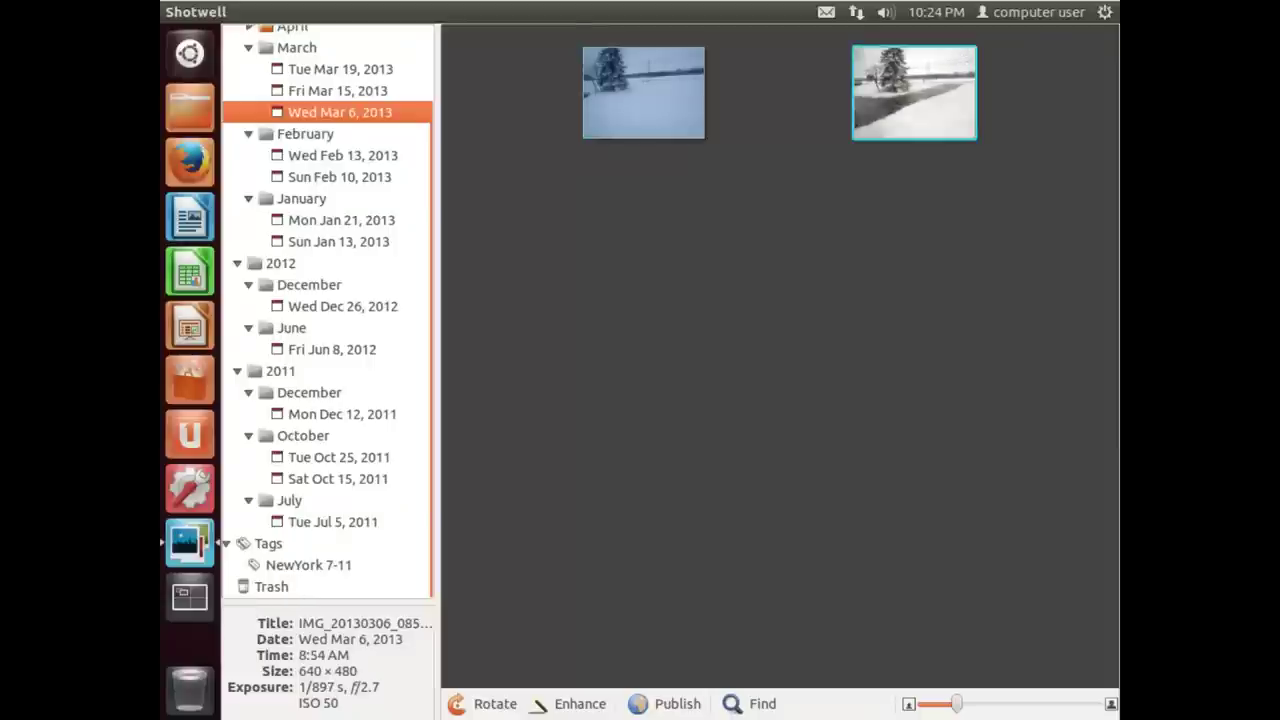
{"action": "left_click", "coordinate": [585, 48]}
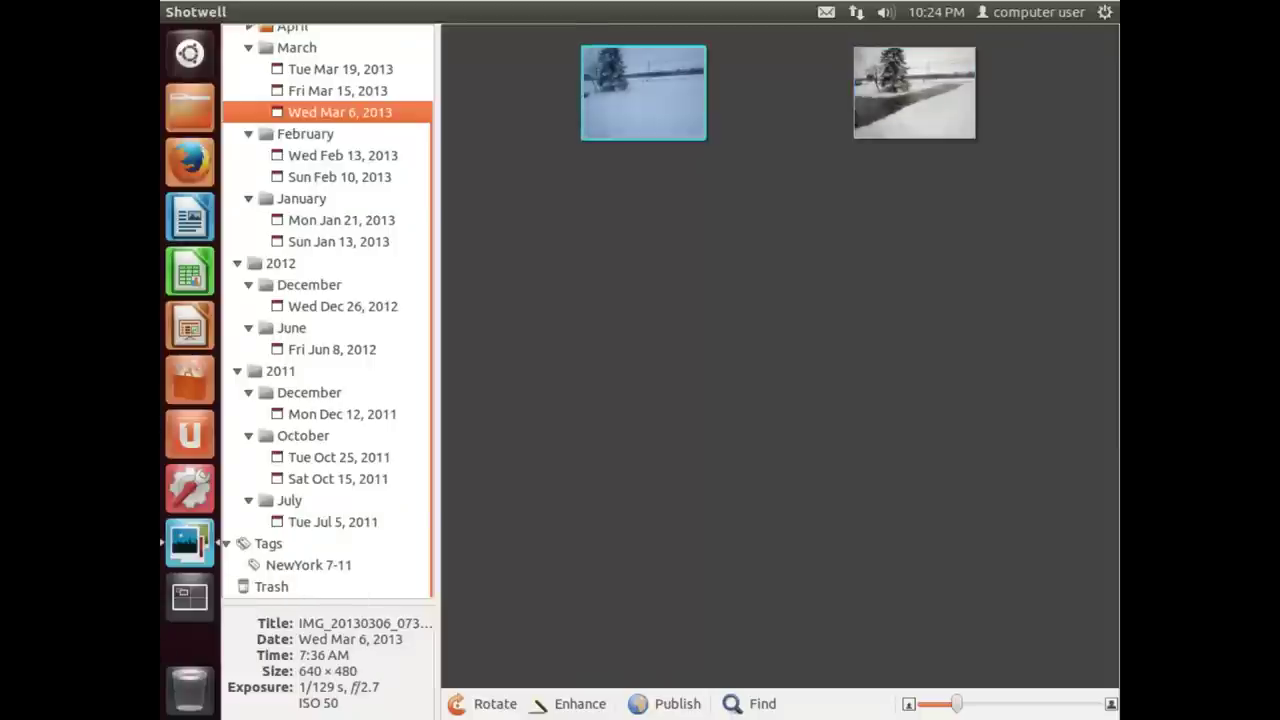
{"action": "left_click", "coordinate": [279, 566]}
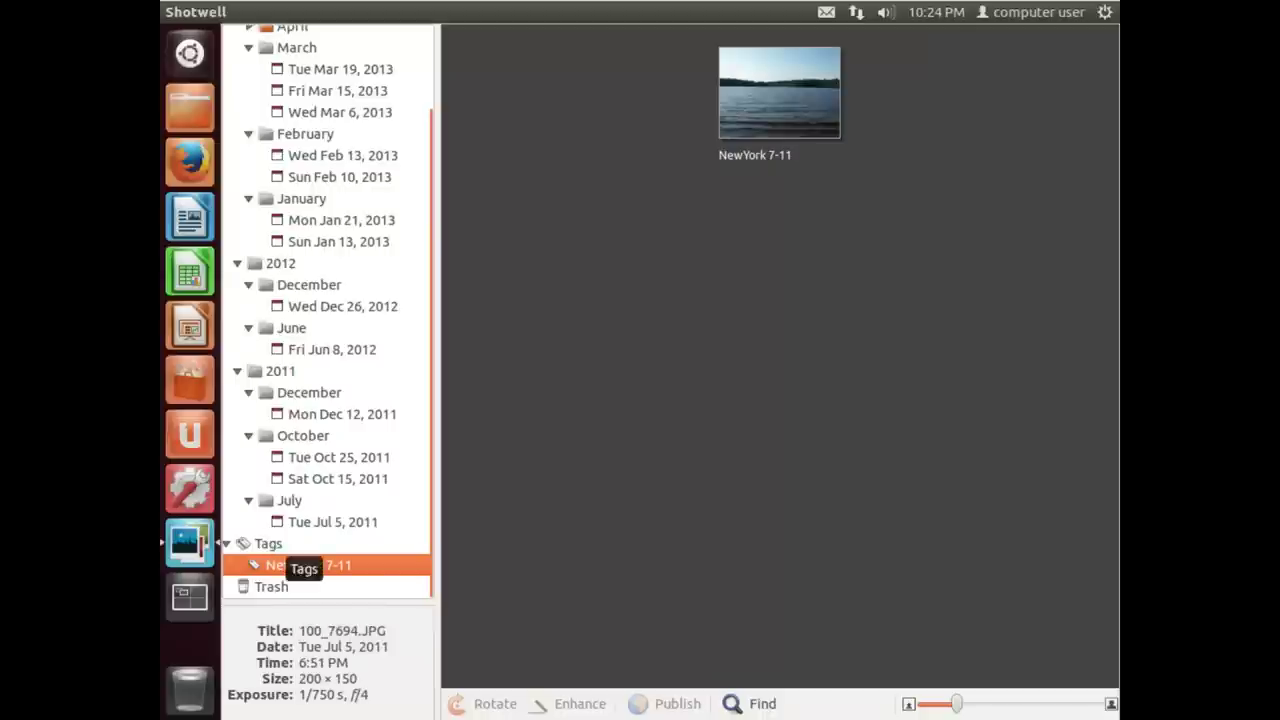
- Create a new tag named Winter from the Tags list
{"action": "right_click", "coordinate": [268, 544]}
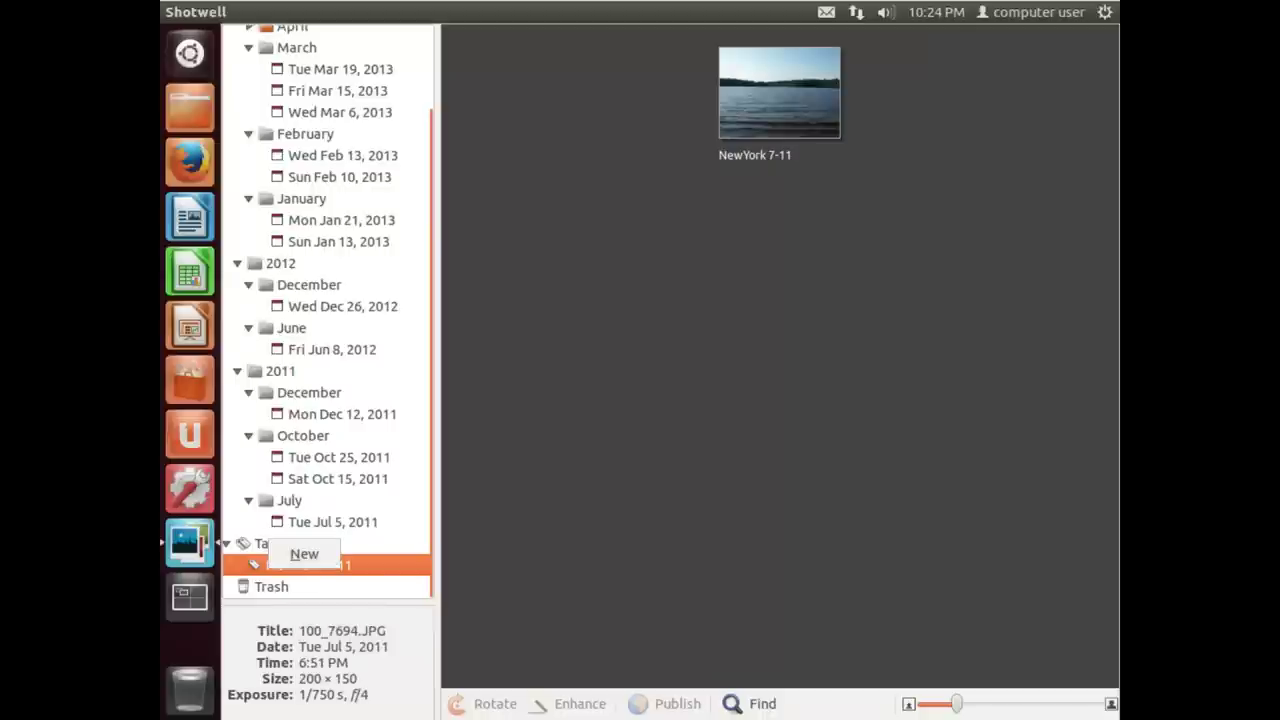
{"action": "left_click", "coordinate": [301, 560]}
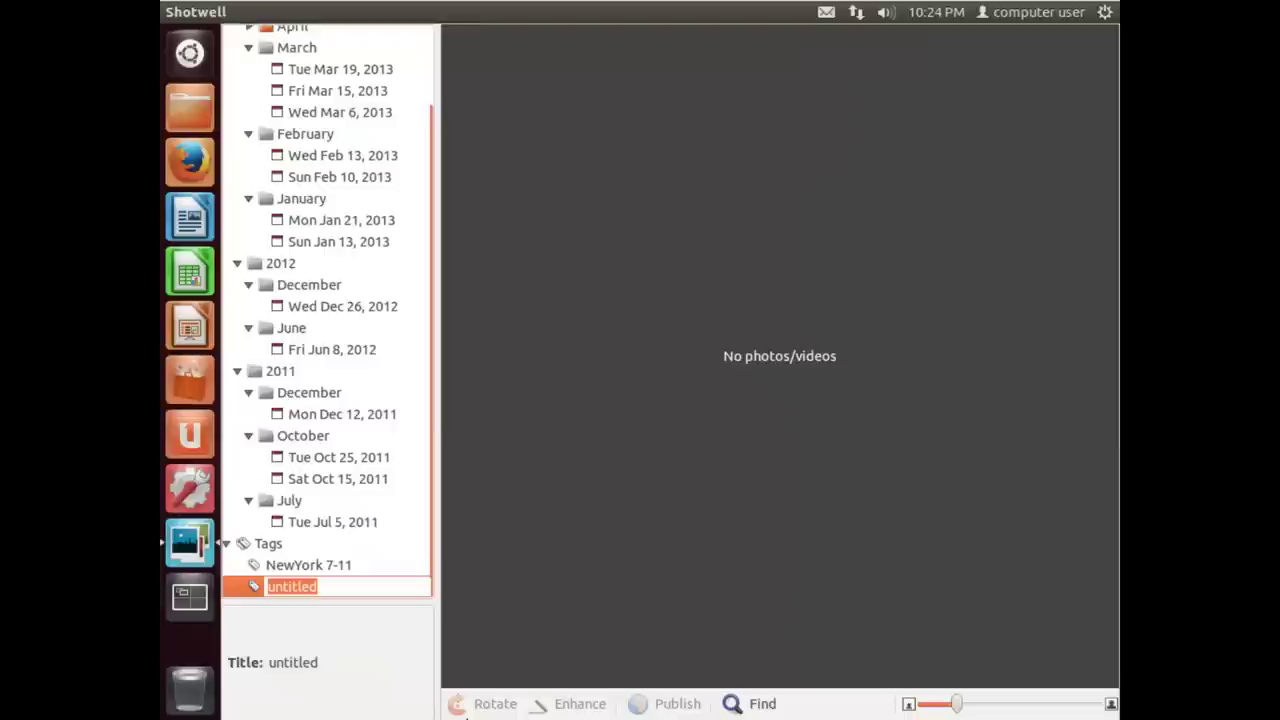
{"action": "type", "text": "Winter"}
{"action": "key", "text": "Return"}
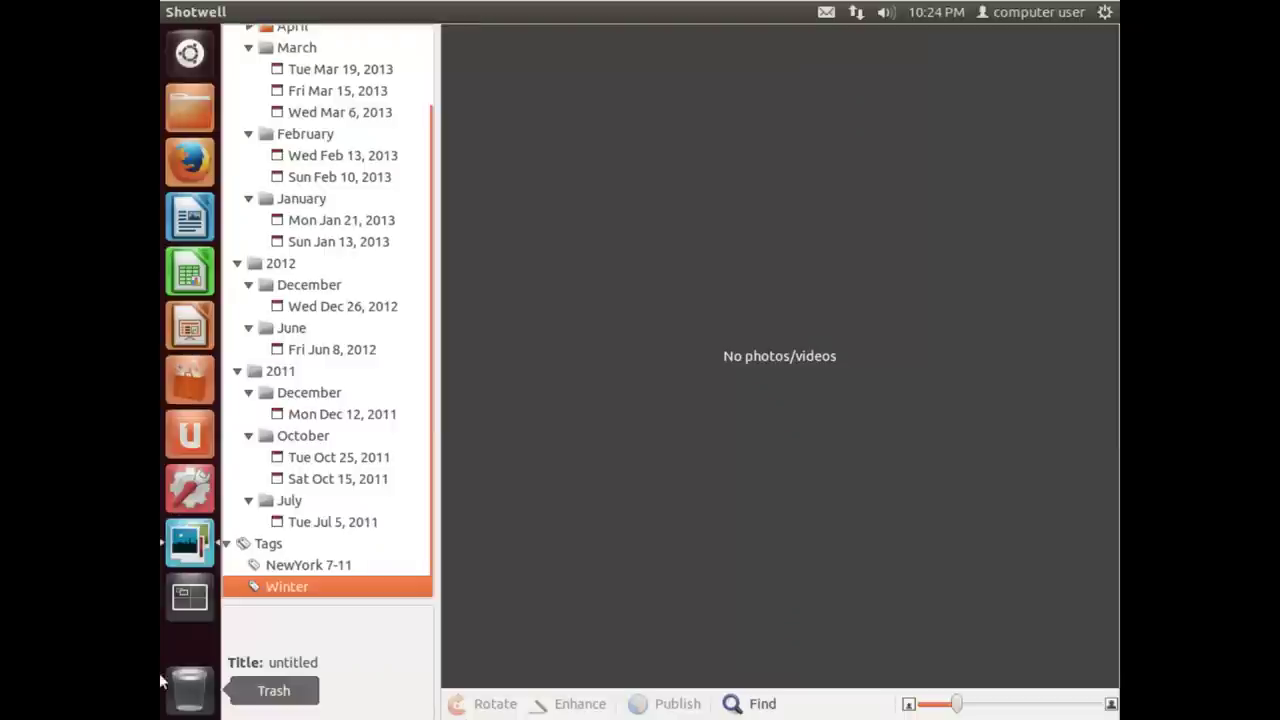
- In Last Import, select the seven snowy photos: wall, field, blue, and four snowy road and street shots
{"action": "scroll", "coordinate": [386, 429], "scroll_direction": "up", "scroll_amount": 3}
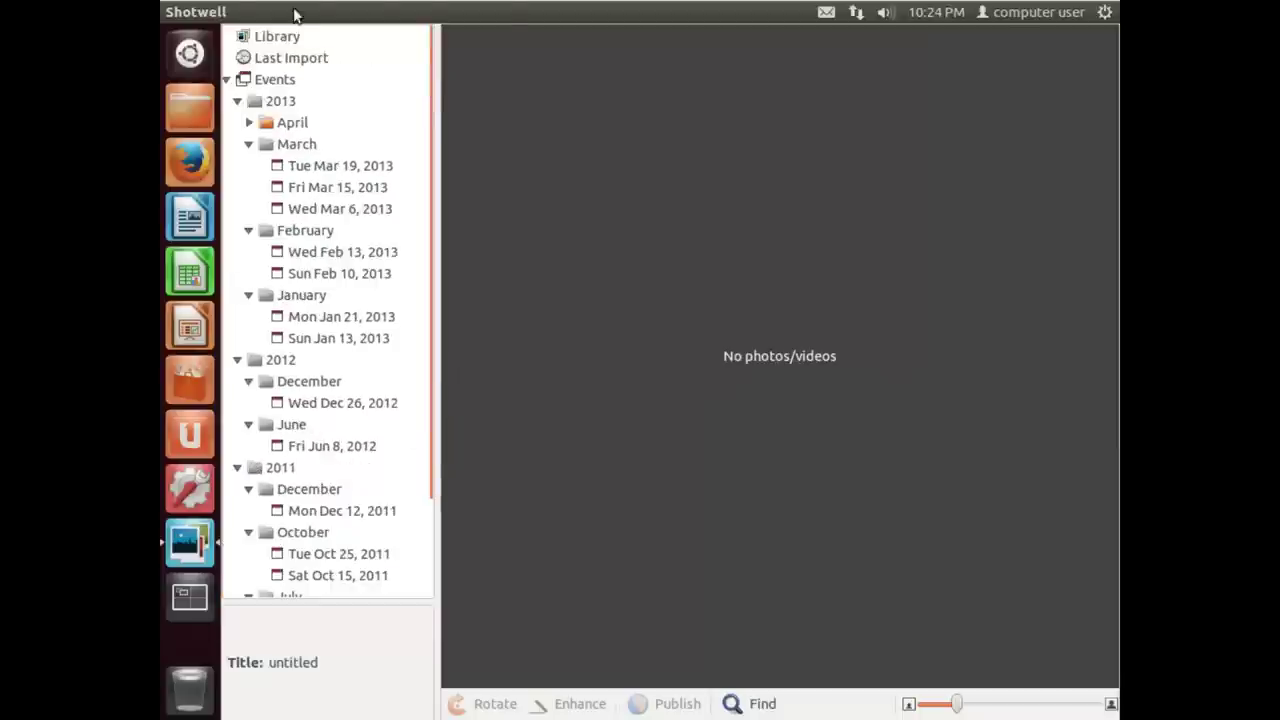
{"action": "left_click", "coordinate": [314, 61]}
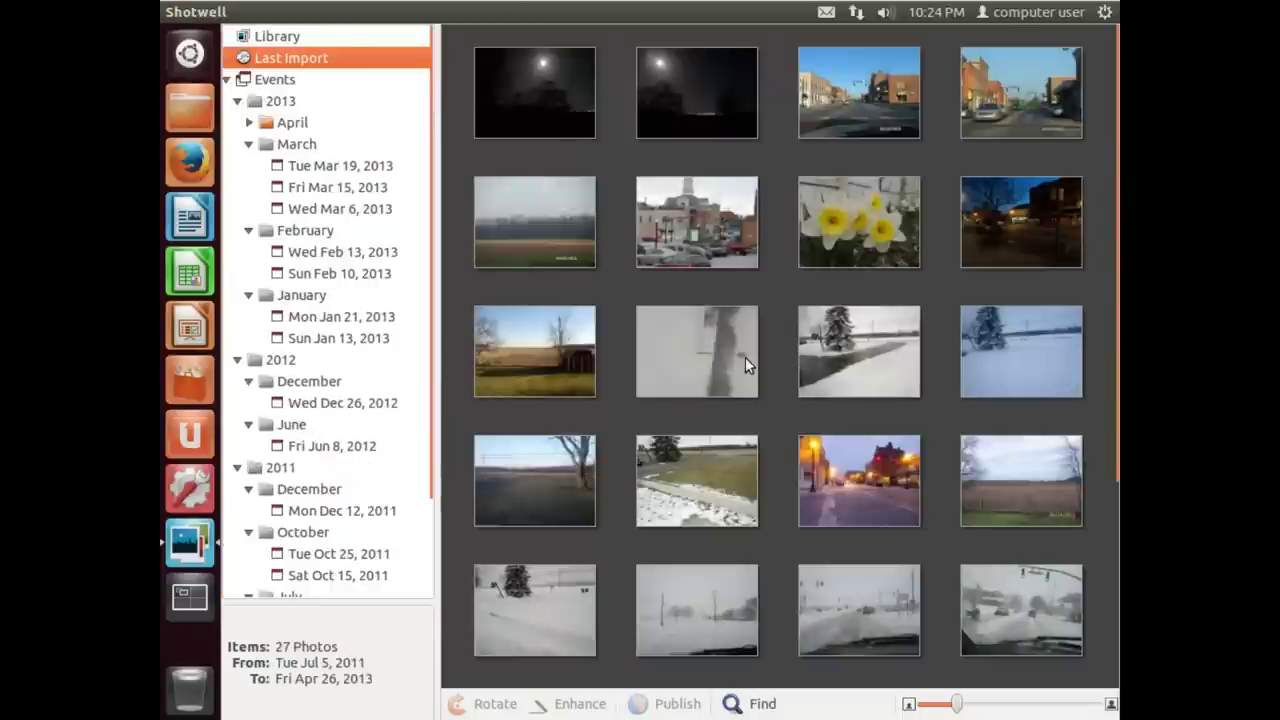
{"action": "left_click", "coordinate": [685, 352]}
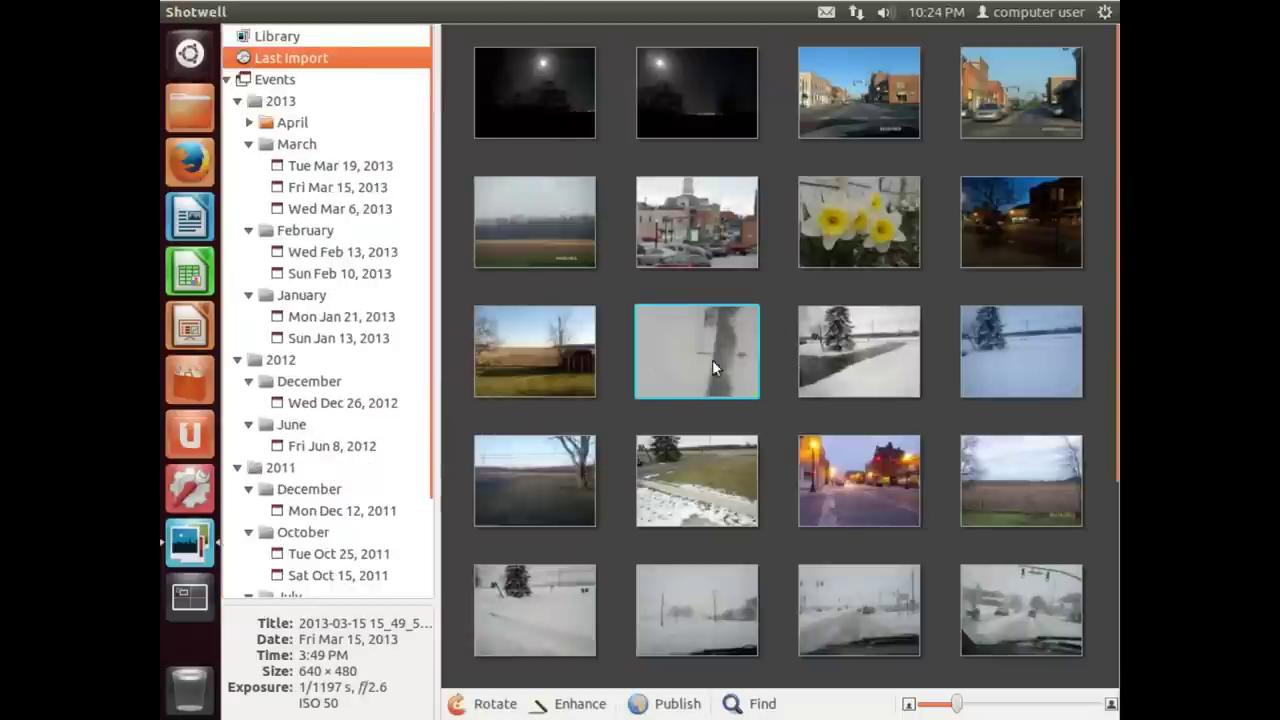
{"action": "left_click", "coordinate": [852, 371], "text": "ctrl"}
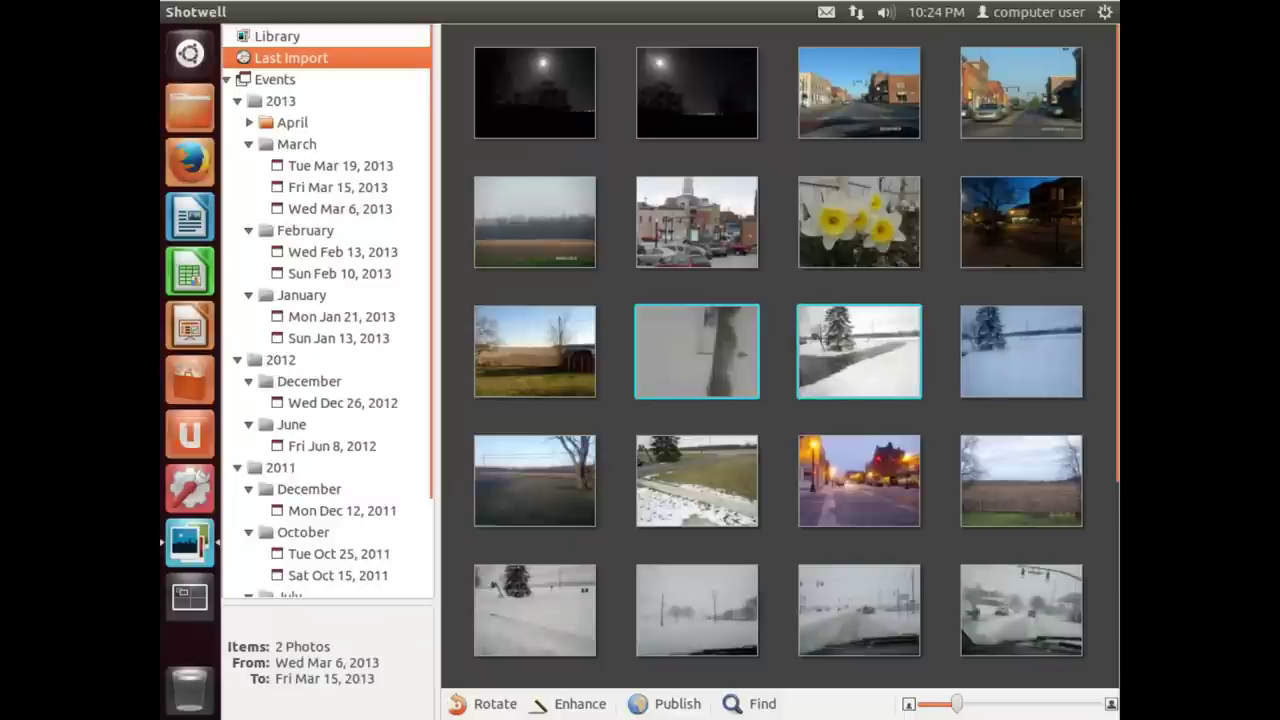
{"action": "left_click", "coordinate": [973, 377], "text": "ctrl"}
{"action": "left_click", "coordinate": [520, 595], "text": "ctrl"}
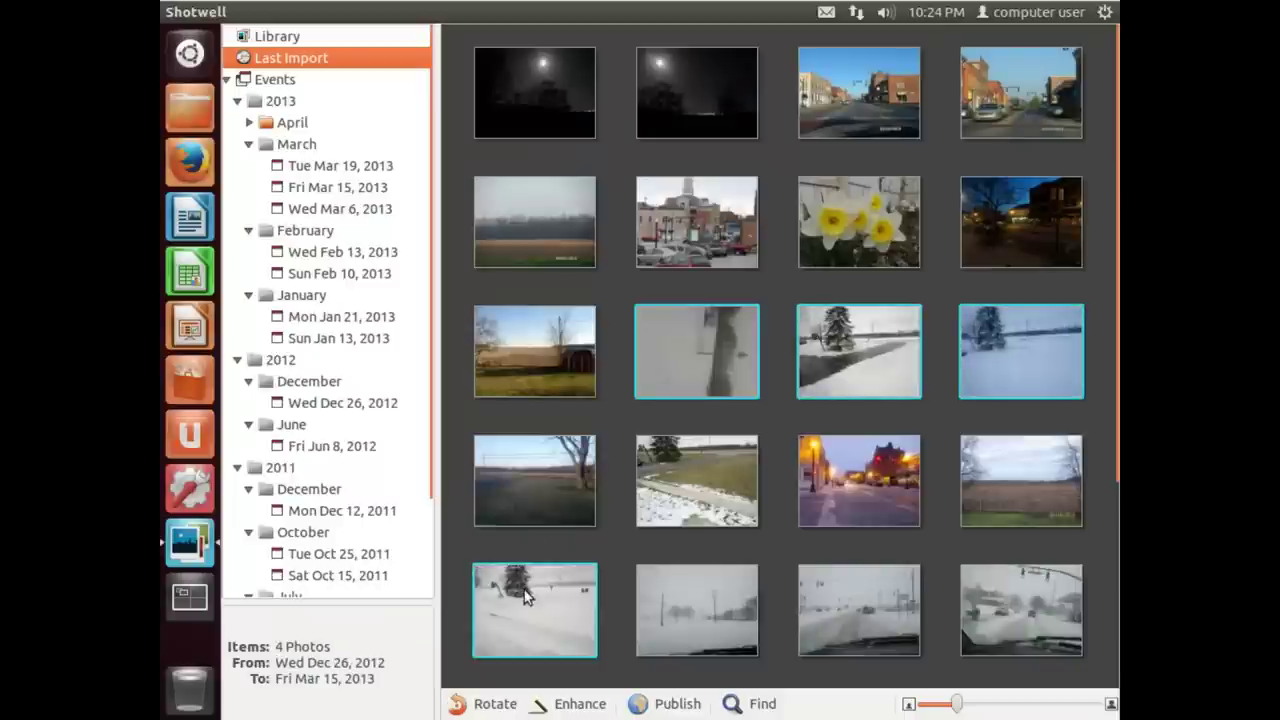
{"action": "left_click", "coordinate": [717, 611], "text": "ctrl"}
{"action": "left_click", "coordinate": [851, 571], "text": "ctrl"}
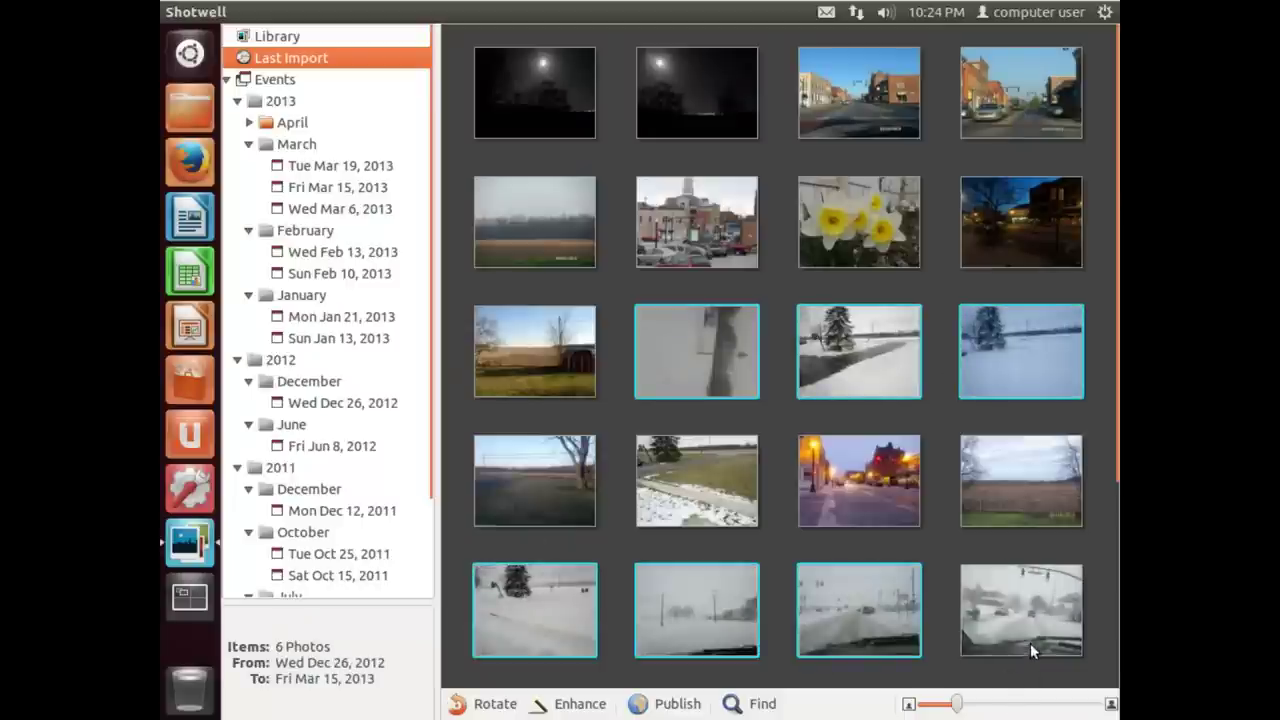
{"action": "left_click", "coordinate": [1029, 645], "text": "ctrl"}
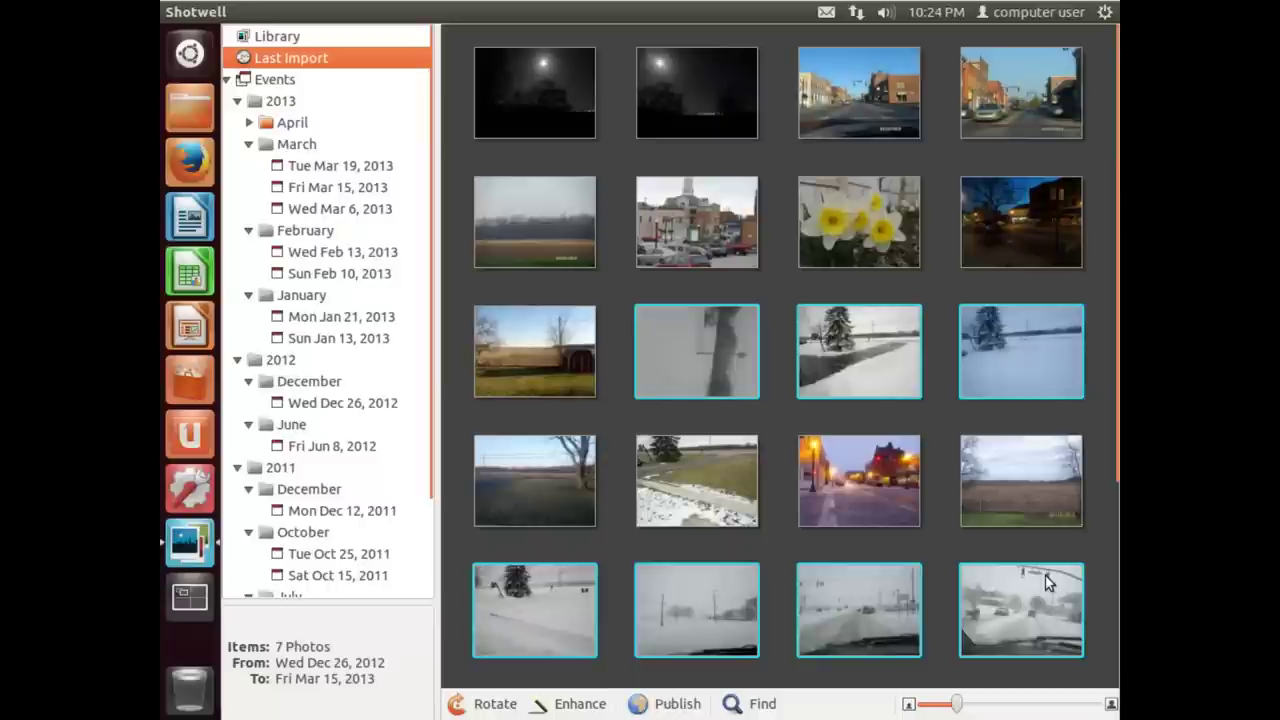
{"action": "scroll", "coordinate": [1047, 583], "scroll_direction": "down", "scroll_amount": 5}
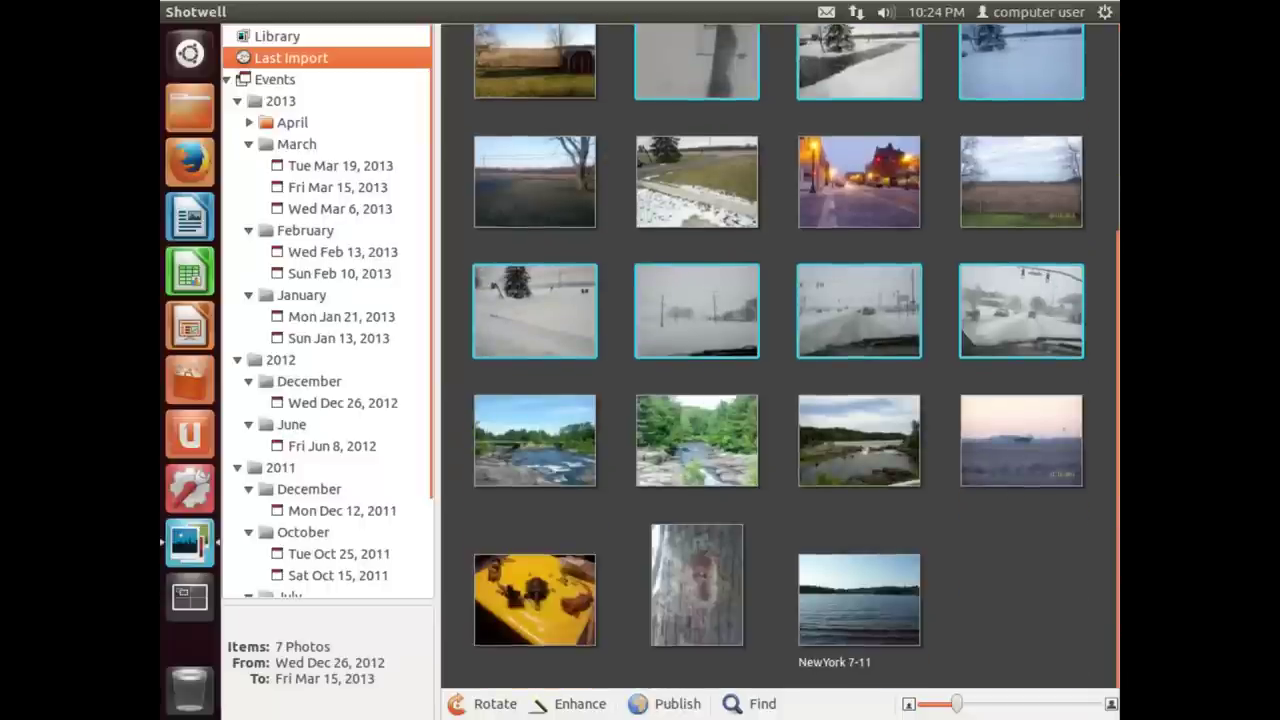
{"action": "scroll", "coordinate": [780, 355], "scroll_direction": "up", "scroll_amount": 4}
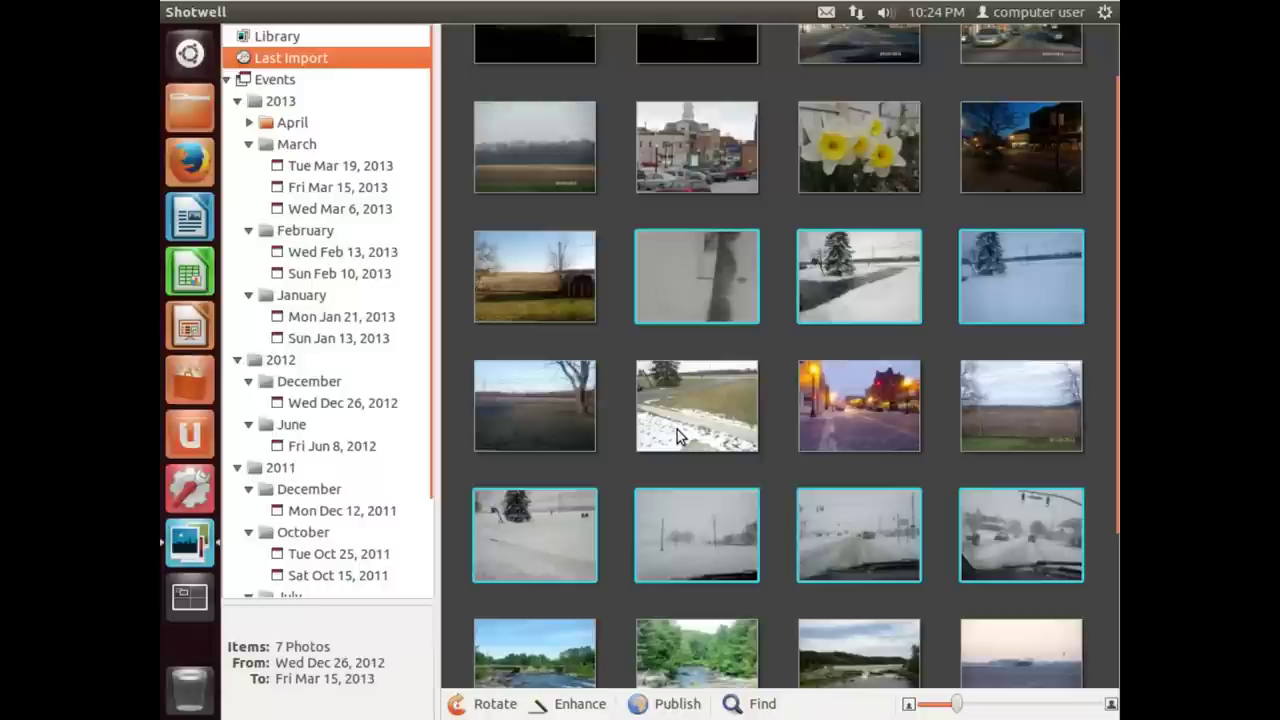
- Add the Winter tag to the seven selected snowy photos with Add Tags
{"action": "right_click", "coordinate": [702, 296]}
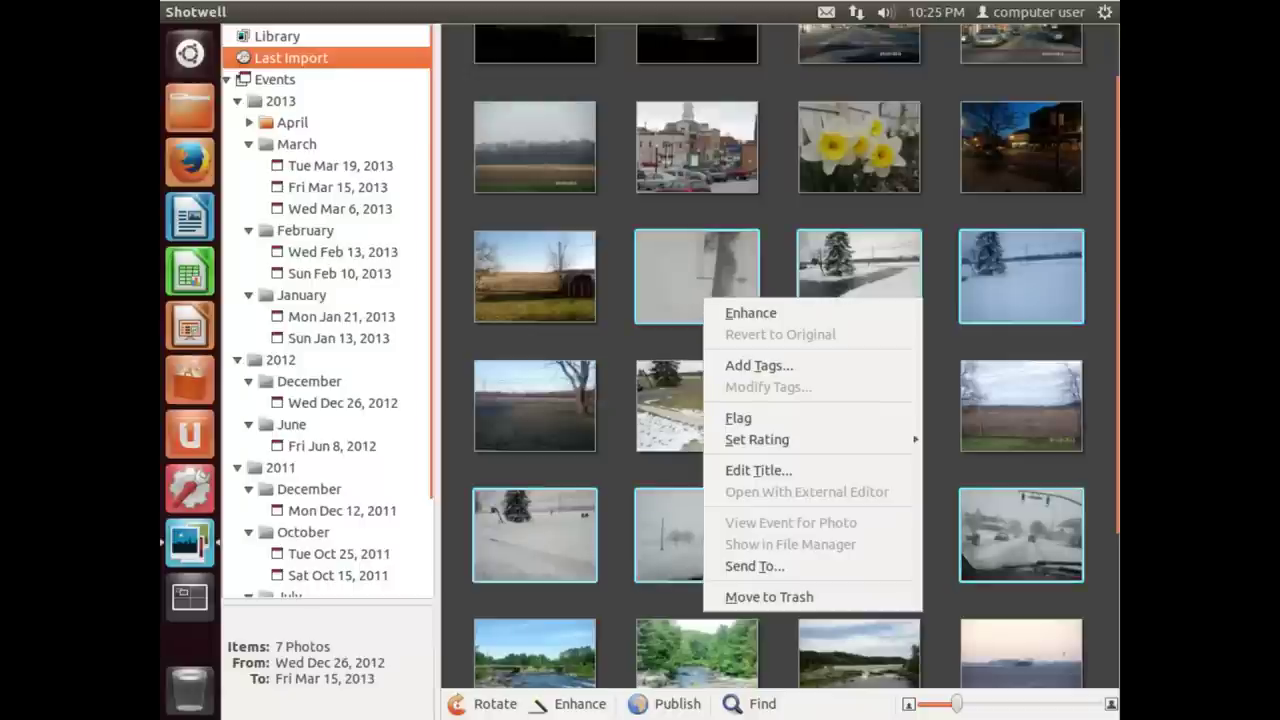
{"action": "left_click", "coordinate": [762, 366]}
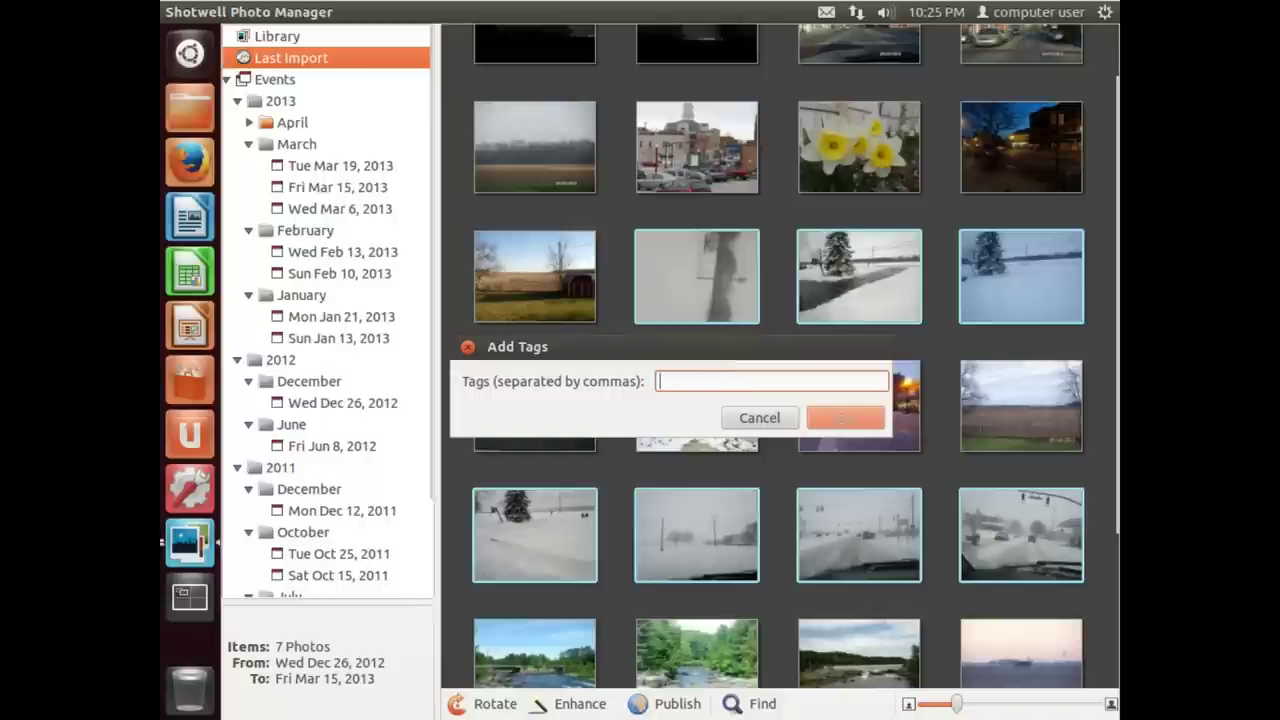
{"action": "type", "text": "Winter"}
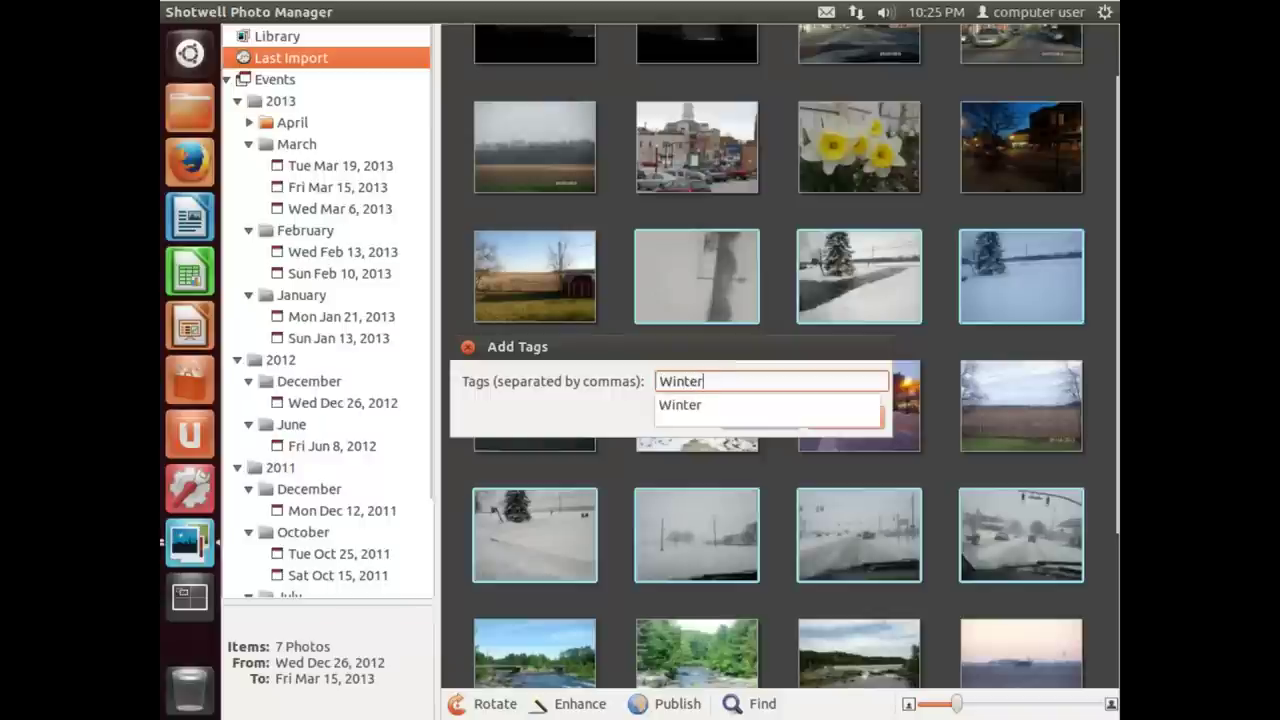
{"action": "left_click", "coordinate": [704, 411]}
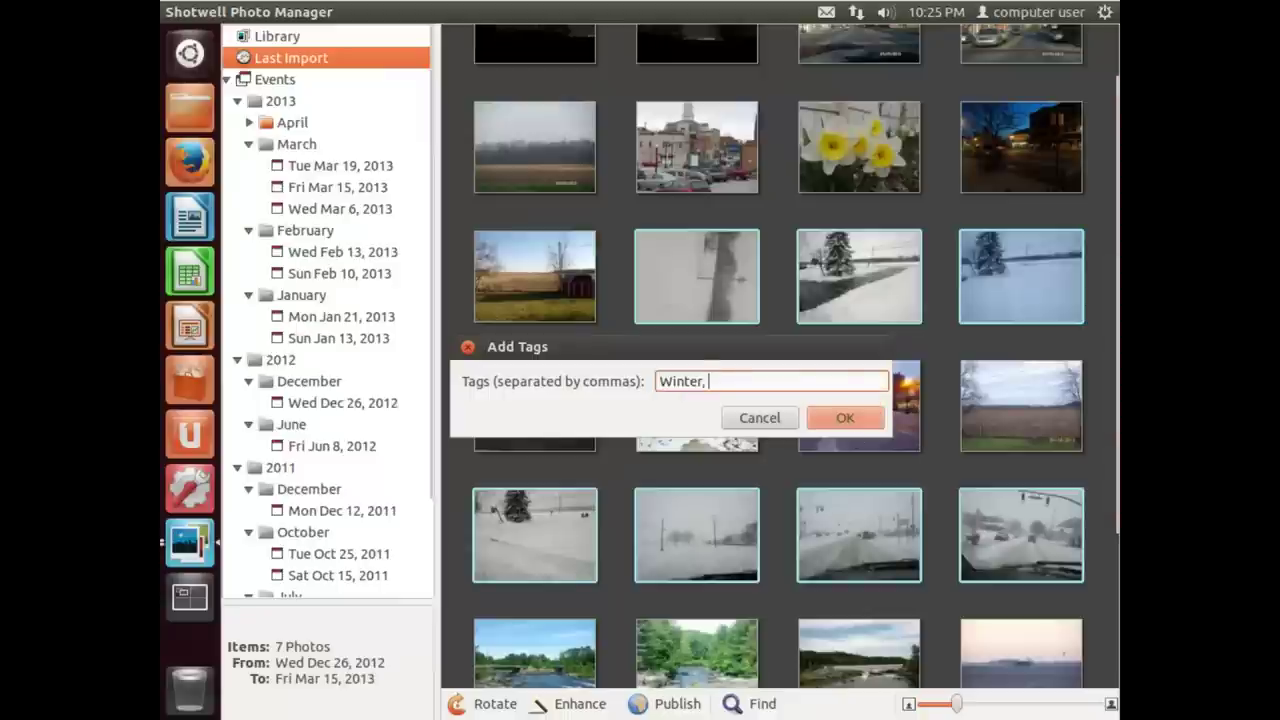
{"action": "left_click", "coordinate": [846, 420]}
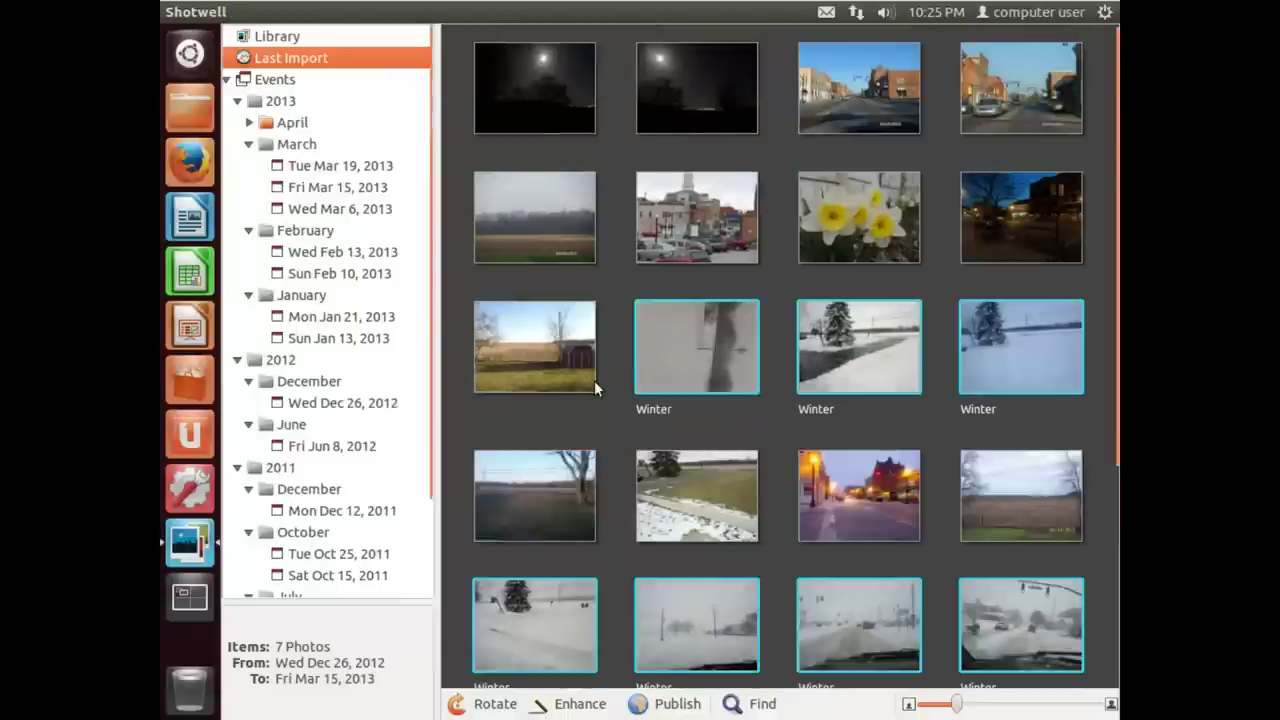
{"action": "scroll", "coordinate": [677, 640], "scroll_direction": "down", "scroll_amount": 5}
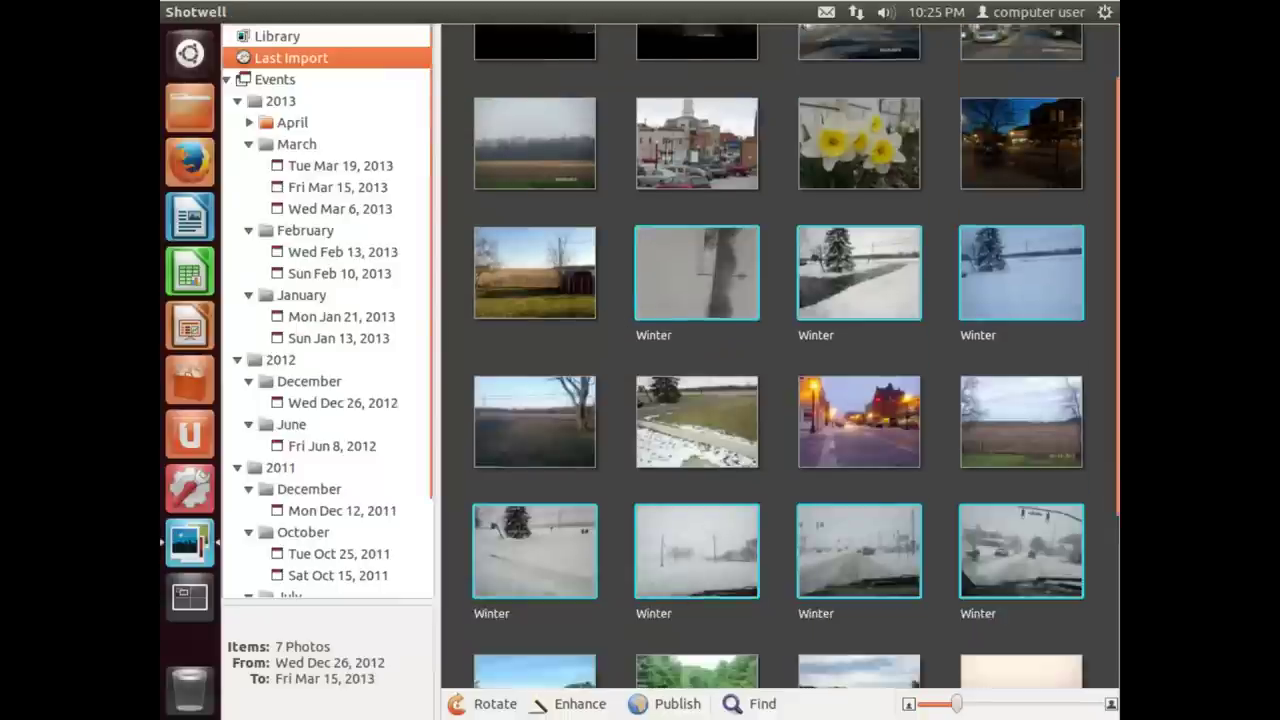
{"action": "scroll", "coordinate": [705, 627], "scroll_direction": "up", "scroll_amount": 5}
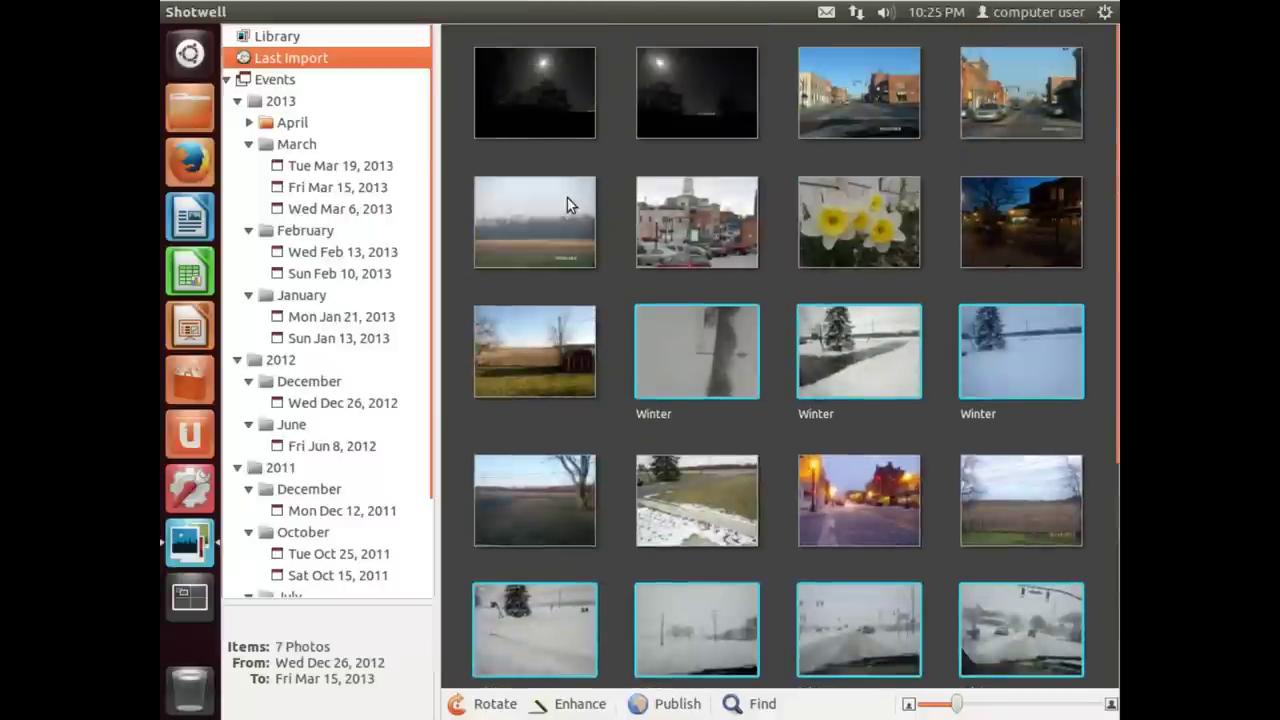
- Select the two street photos, the town photo and three river photos, and tag them Summer
{"action": "left_click", "coordinate": [873, 98]}
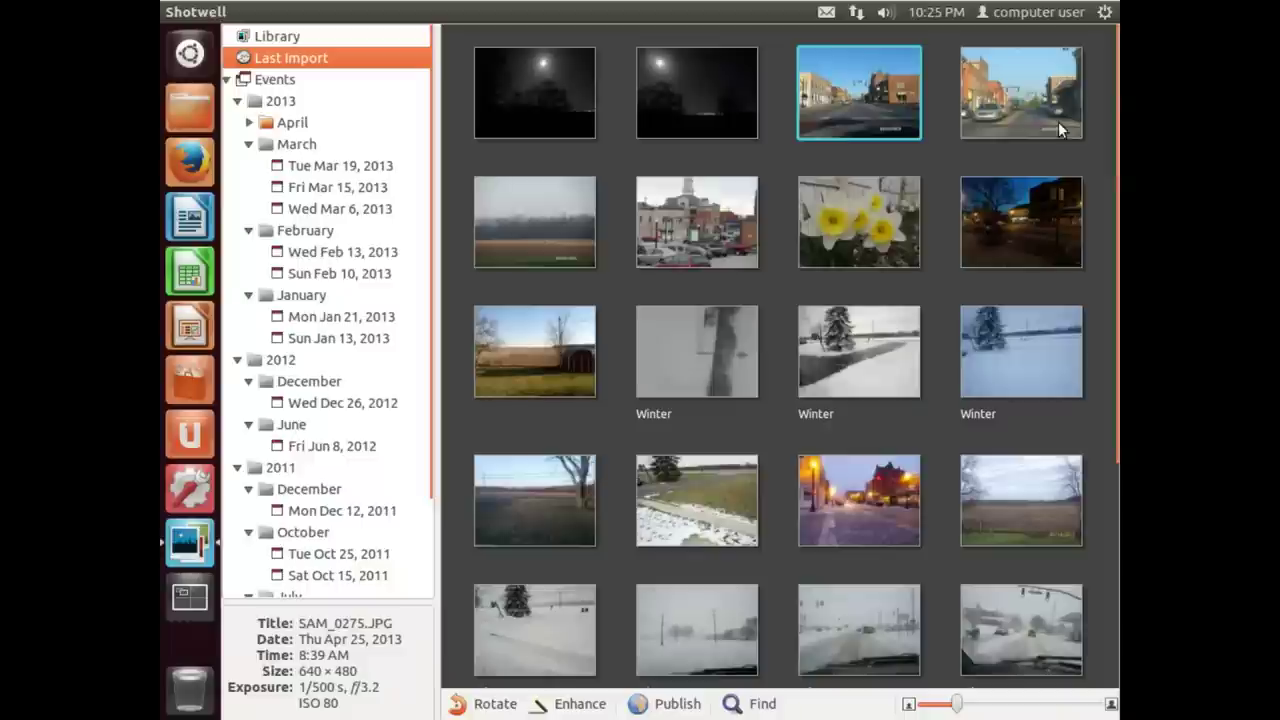
{"action": "left_click", "coordinate": [1012, 81], "text": "ctrl"}
{"action": "left_click", "coordinate": [740, 180], "text": "ctrl"}
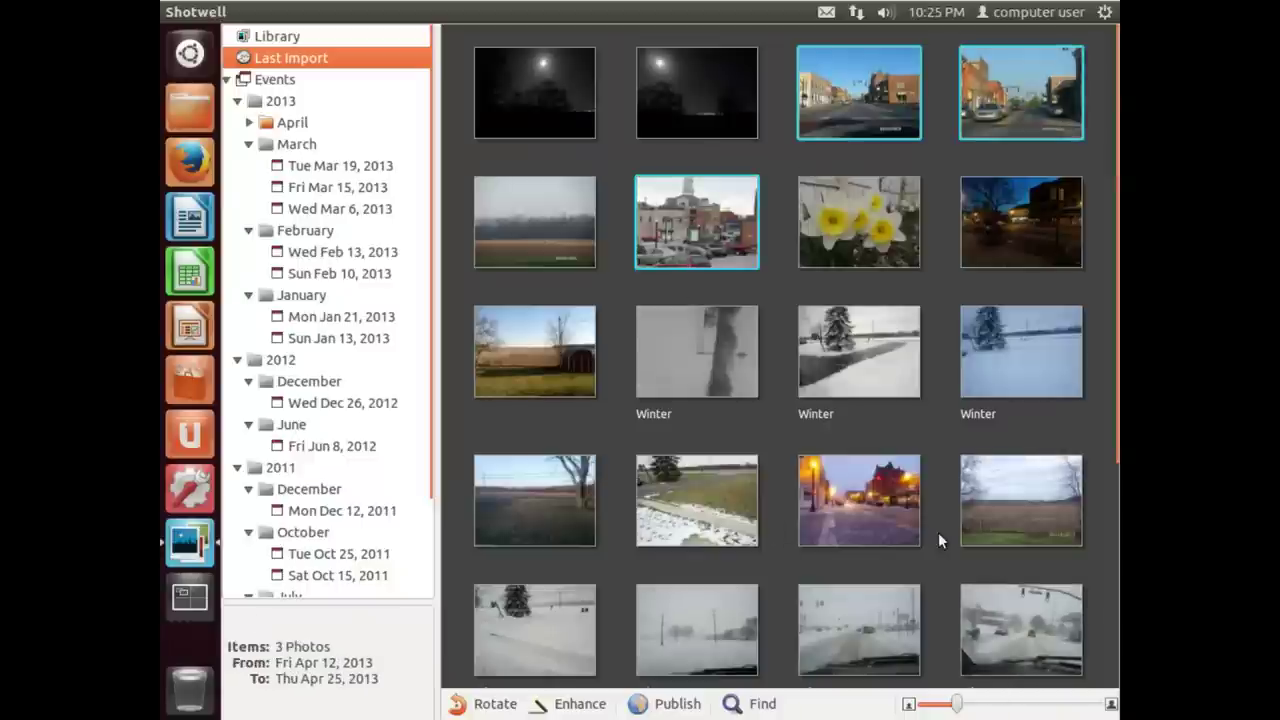
{"action": "scroll", "coordinate": [815, 511], "scroll_direction": "down", "scroll_amount": 5}
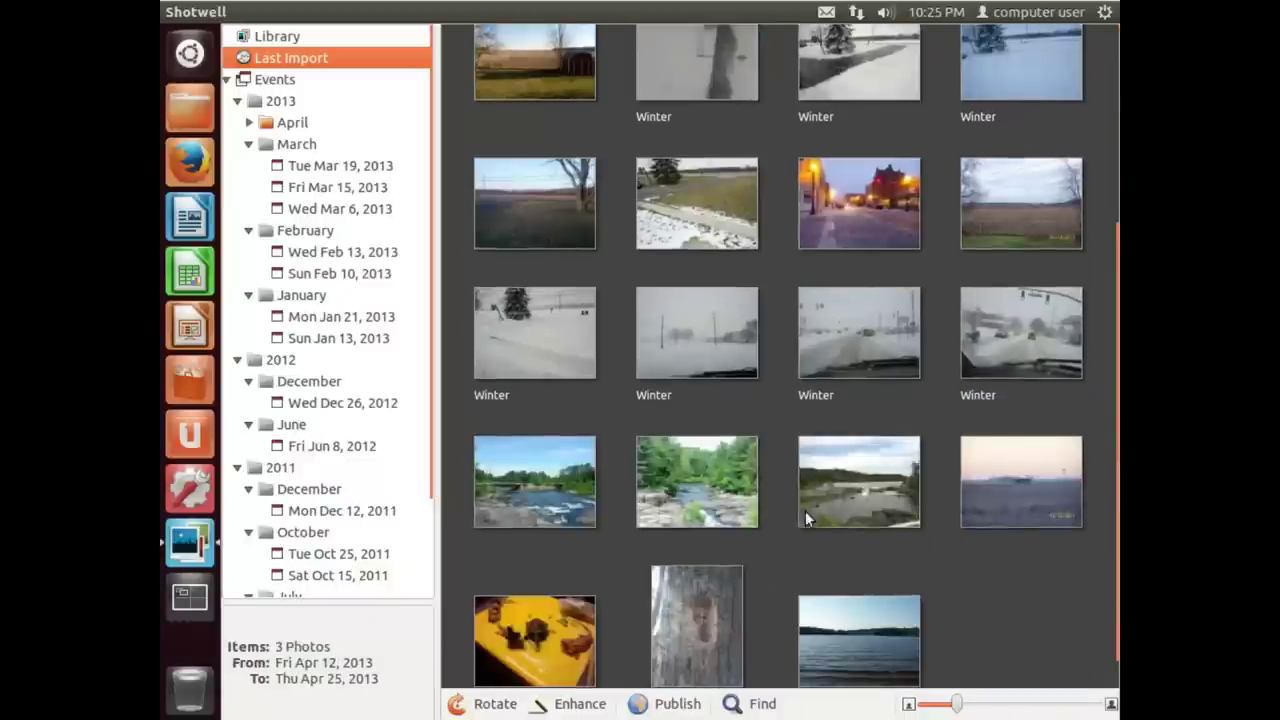
{"action": "left_click", "coordinate": [680, 480], "text": "ctrl"}
{"action": "left_click", "coordinate": [575, 475], "text": "ctrl"}
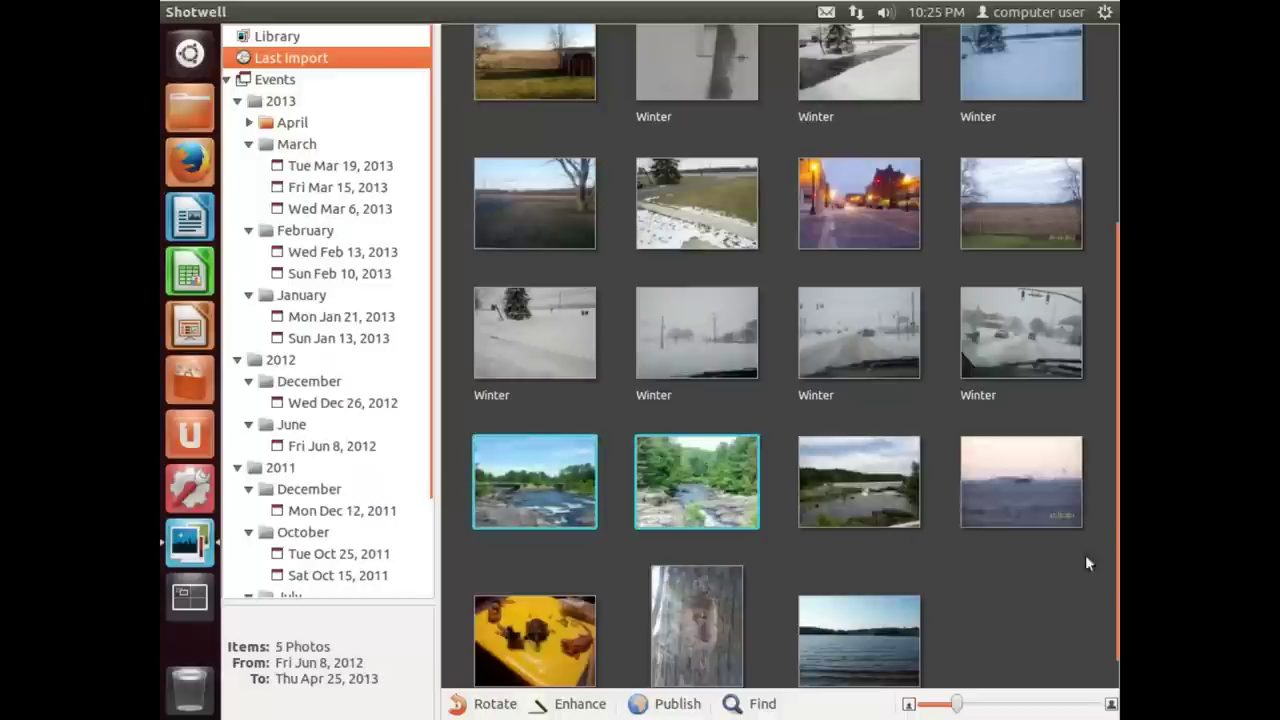
{"action": "left_click", "coordinate": [896, 507], "text": "ctrl"}
{"action": "right_click", "coordinate": [896, 505]}
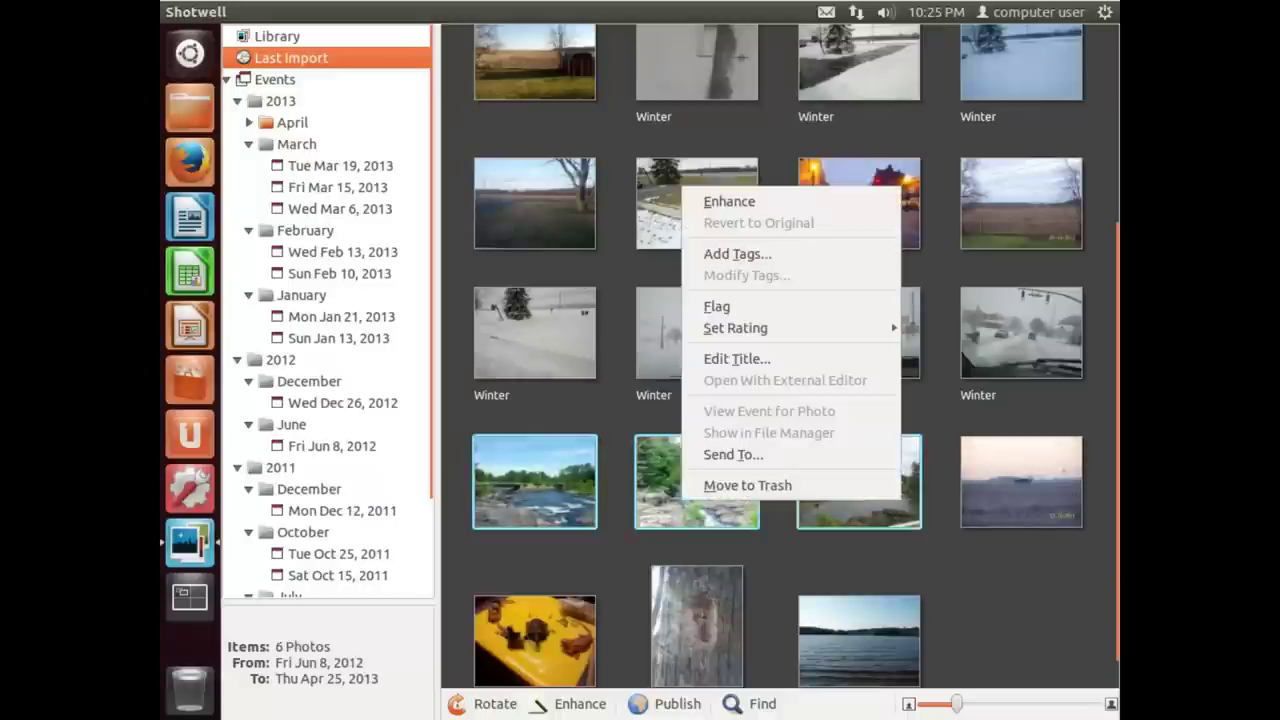
{"action": "left_click", "coordinate": [789, 254]}
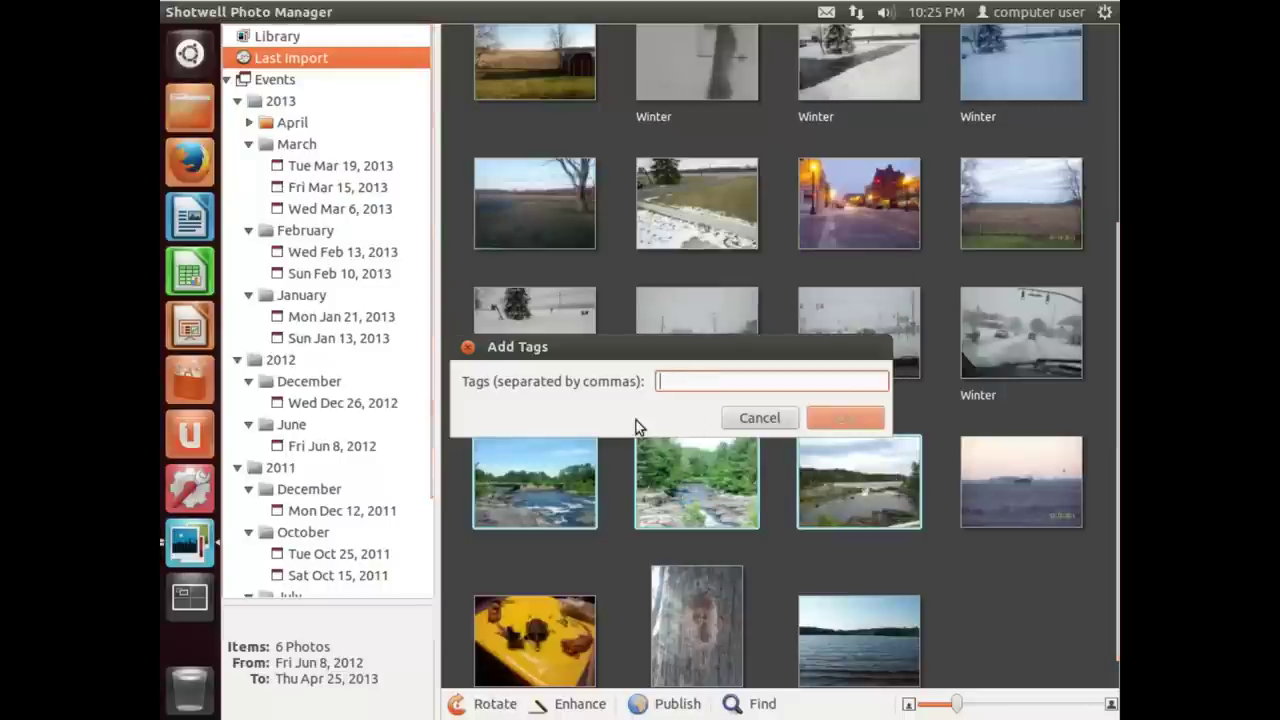
{"action": "type", "text": "Summer"}
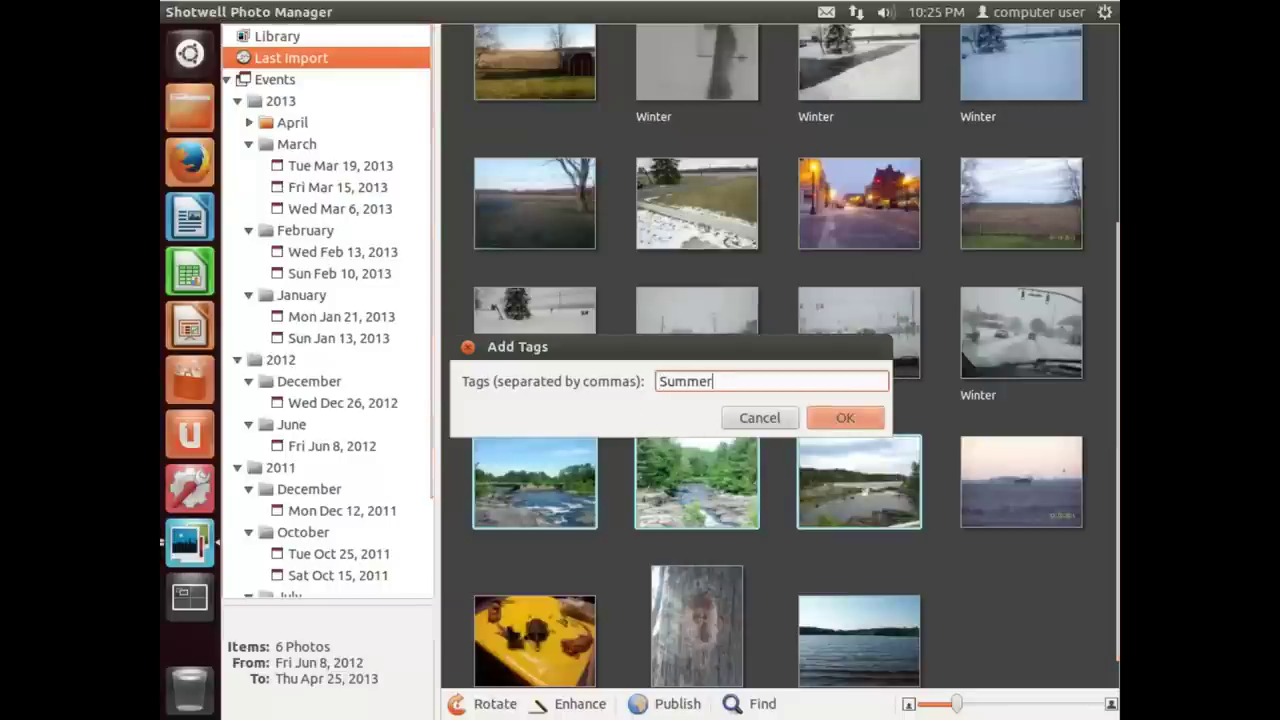
{"action": "left_click", "coordinate": [845, 420]}
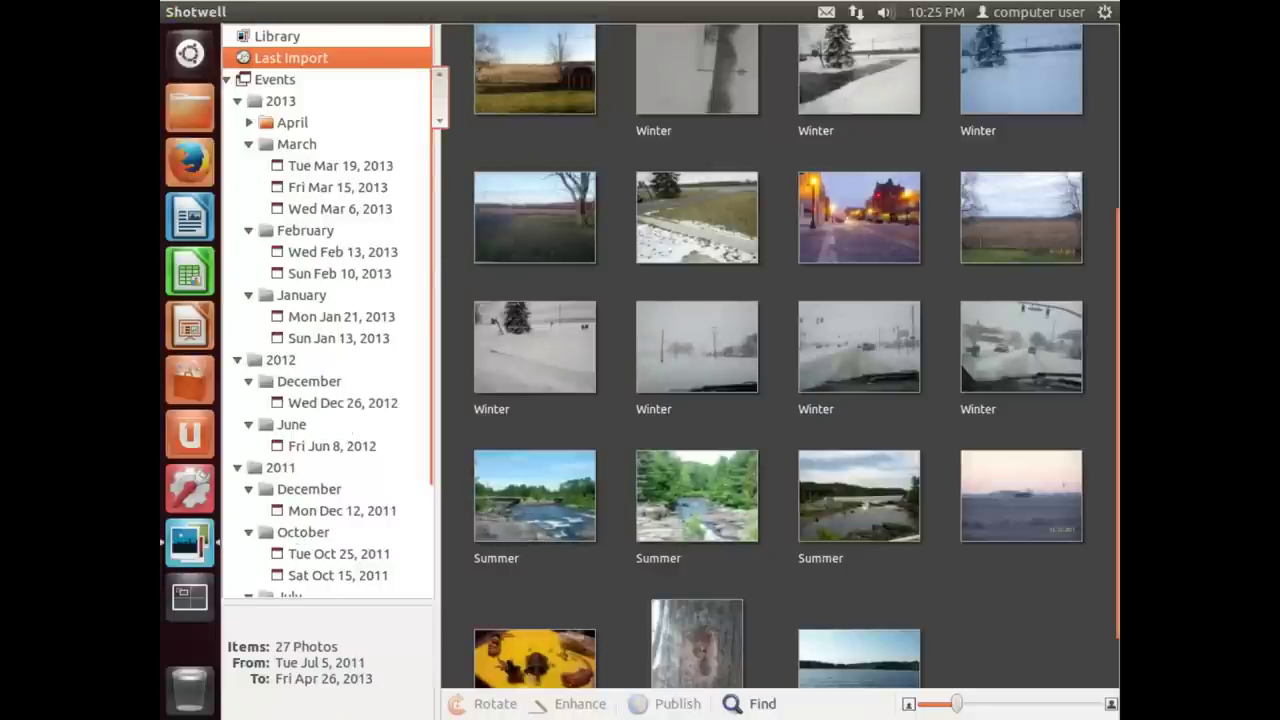
- Check the Summer, Winter and NewYork 7-11 tag views, then return to the 27-photo Last Import
{"action": "left_click", "coordinate": [227, 79]}
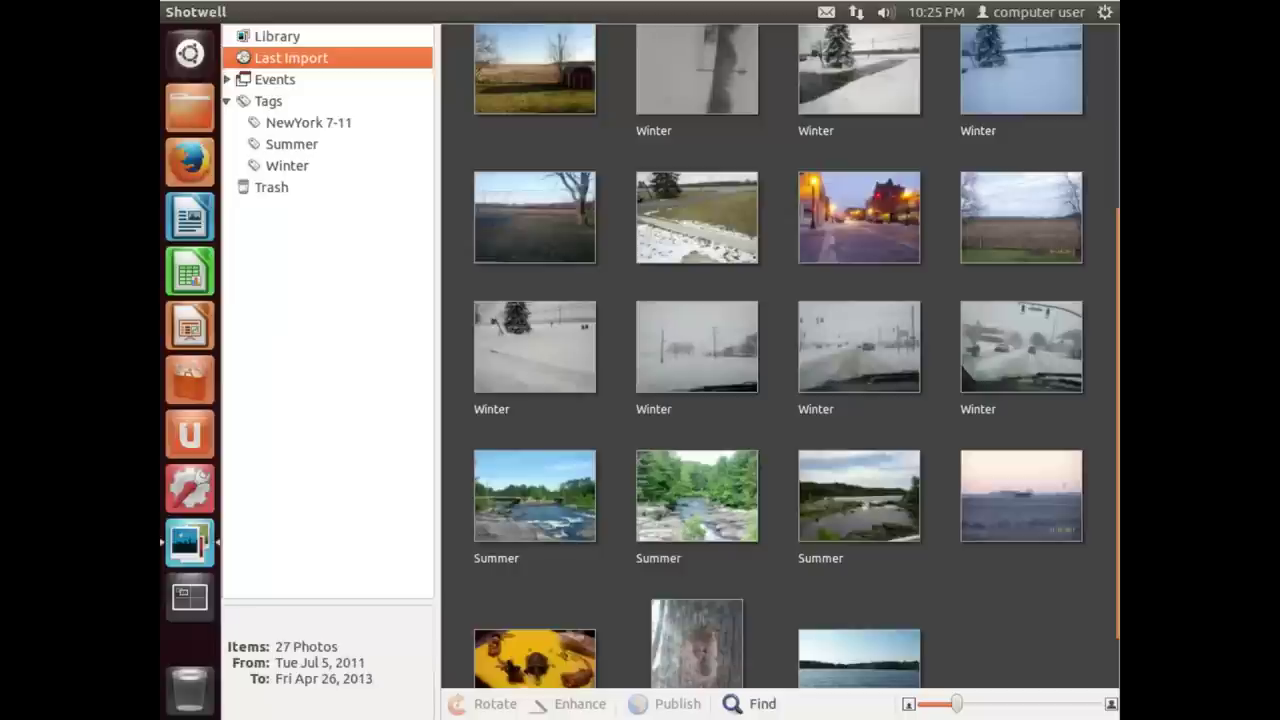
{"action": "left_click", "coordinate": [272, 144]}
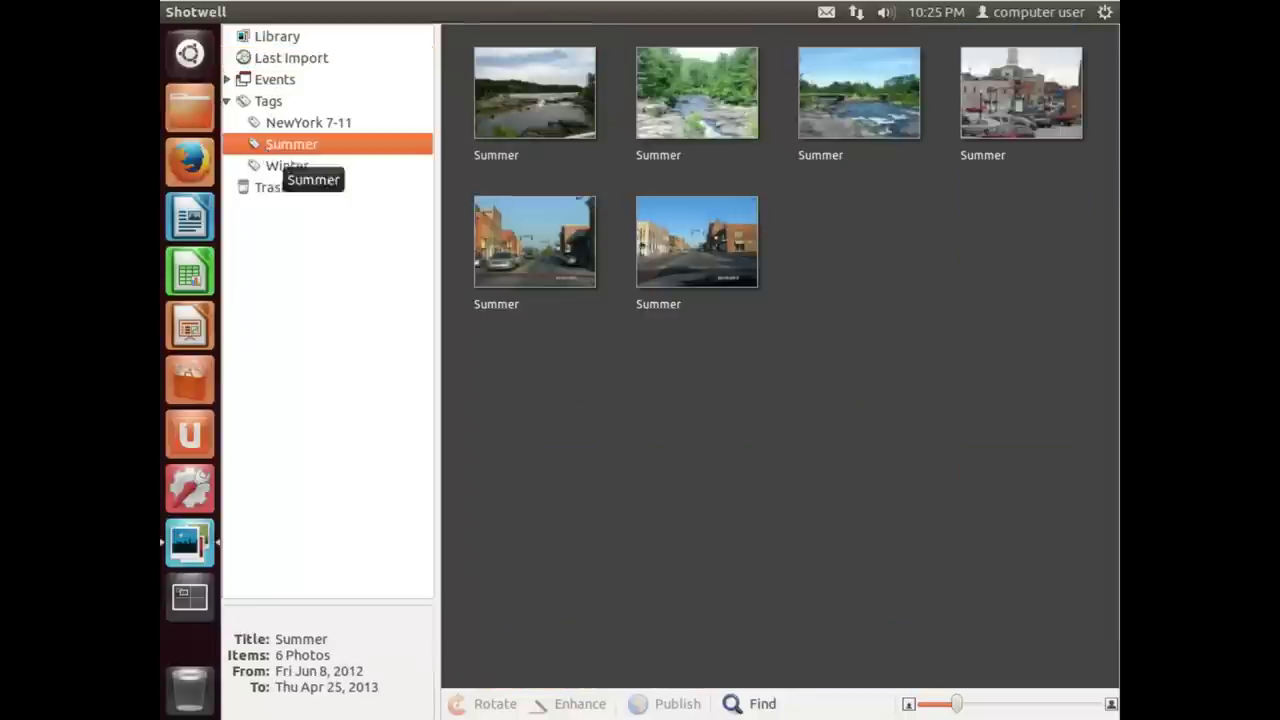
{"action": "left_click", "coordinate": [282, 166]}
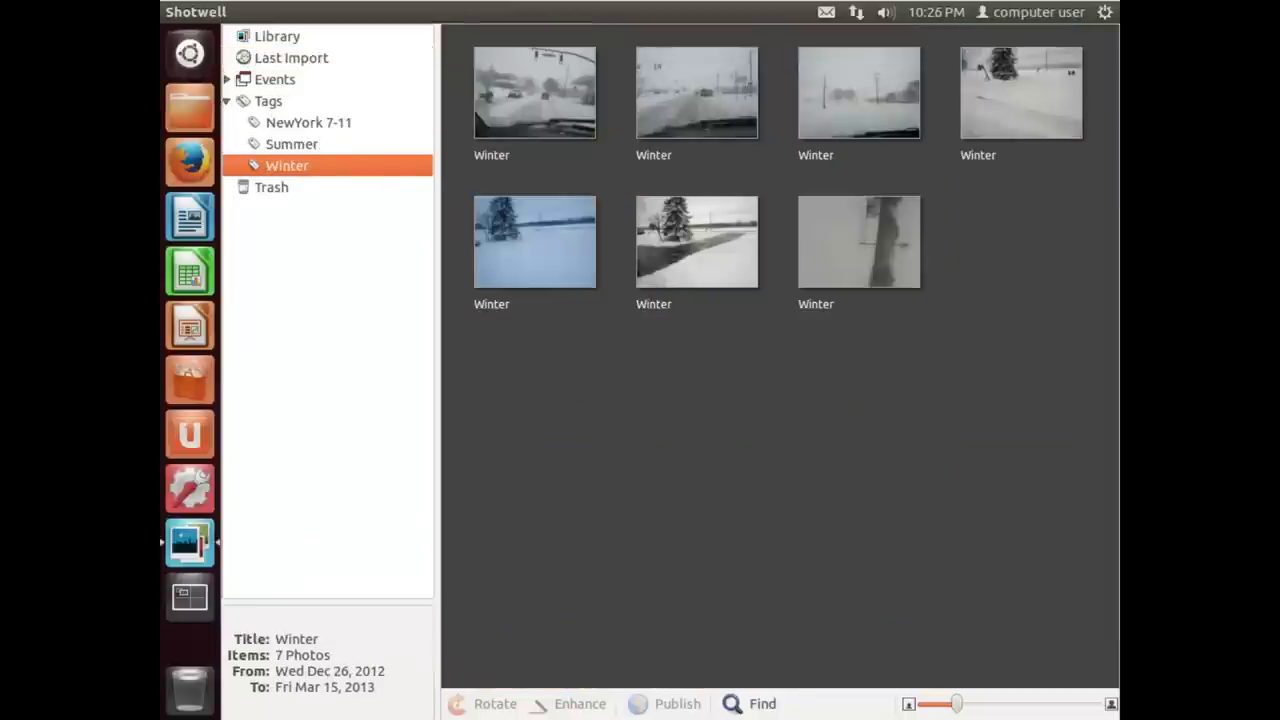
{"action": "left_click", "coordinate": [286, 123]}
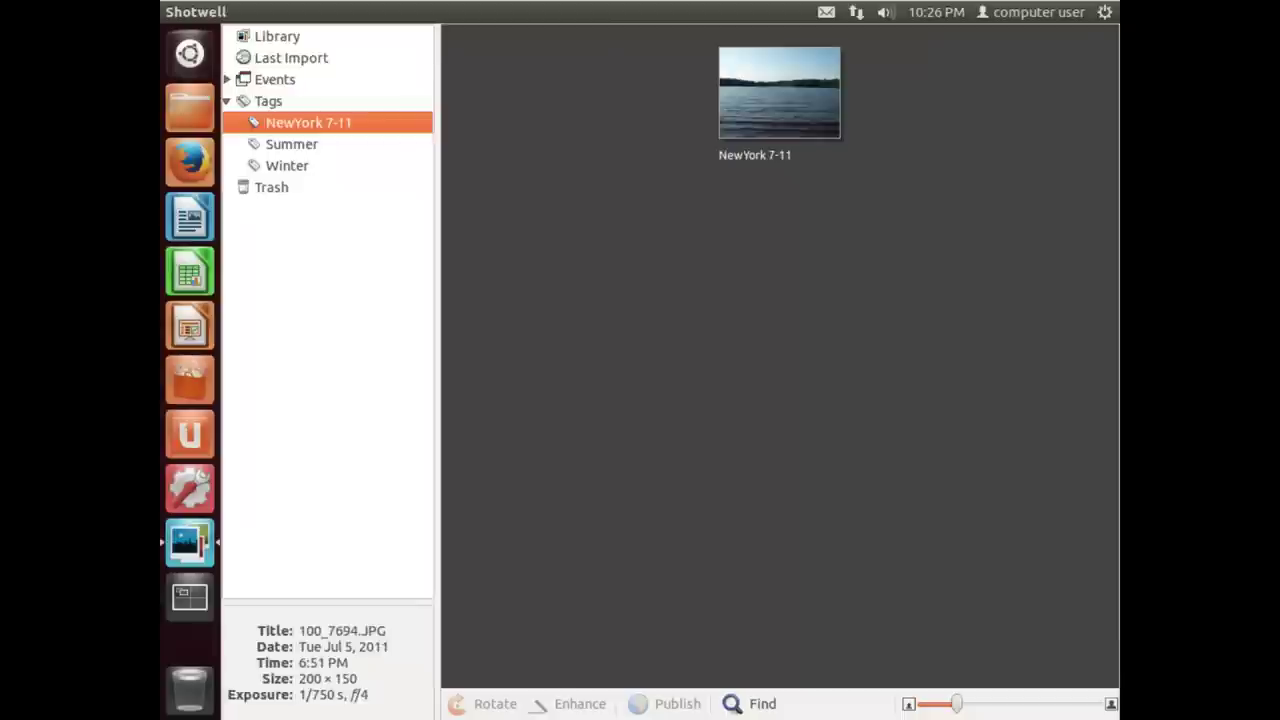
{"action": "left_click", "coordinate": [288, 58]}
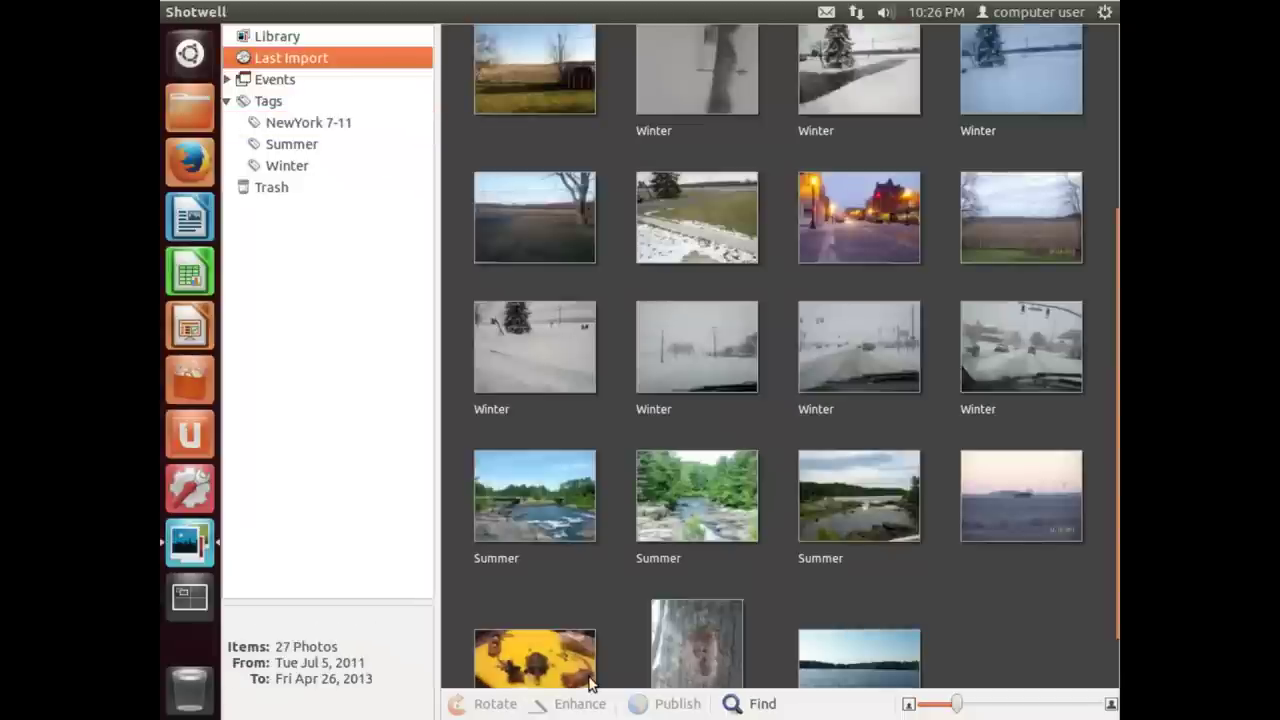
- Select the three Summer river photos in the Last Import grid
{"action": "scroll", "coordinate": [497, 548], "scroll_direction": "down", "scroll_amount": 1}
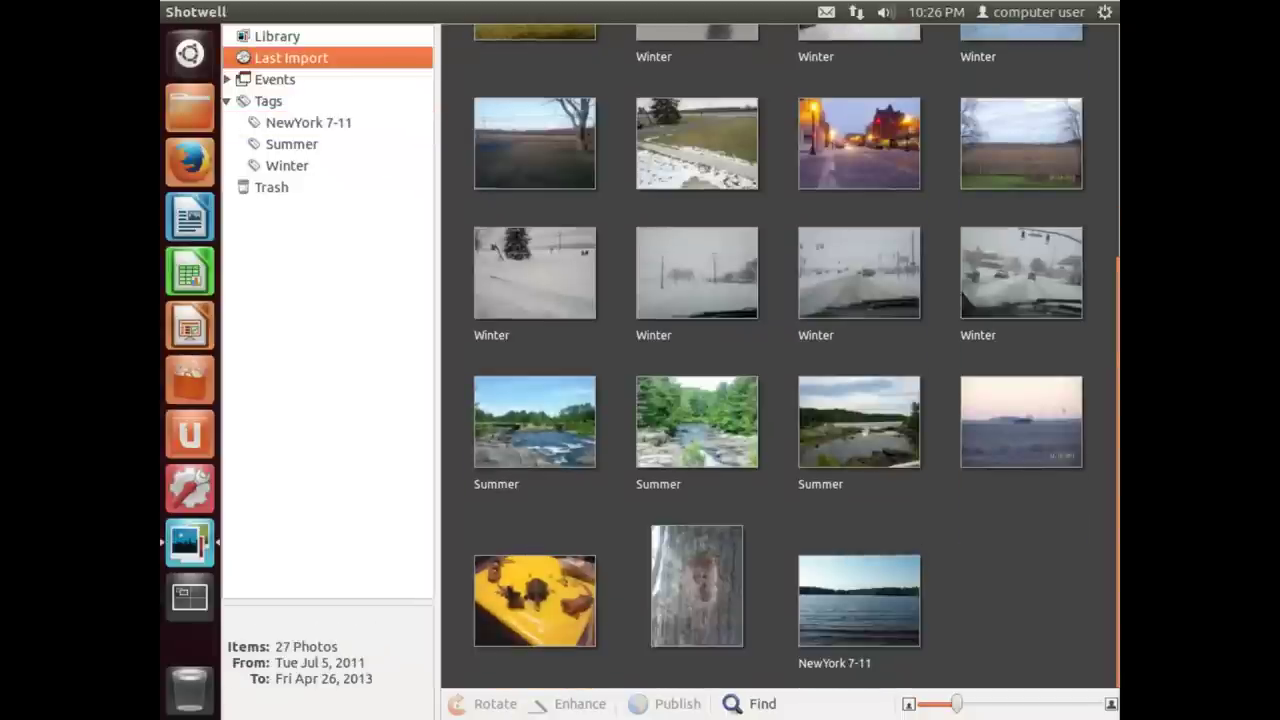
{"action": "left_click", "coordinate": [516, 437]}
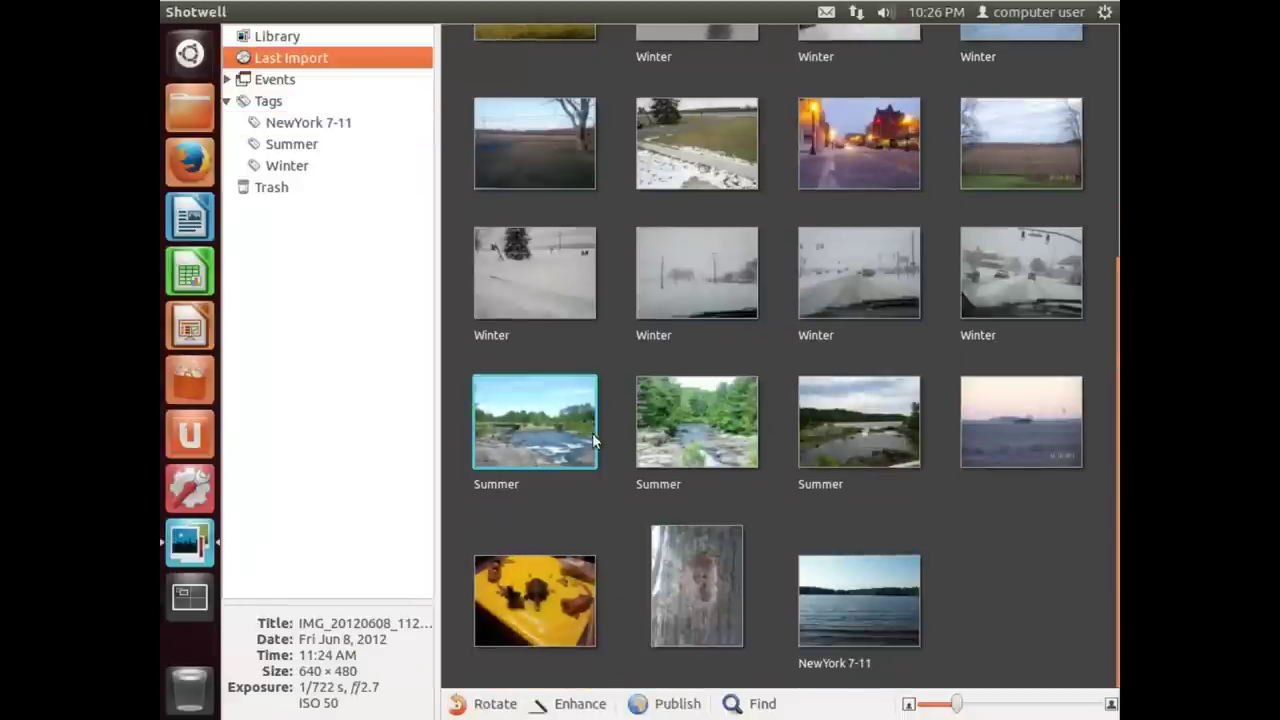
{"action": "left_click", "coordinate": [680, 442], "text": "ctrl"}
{"action": "left_click", "coordinate": [910, 440], "text": "ctrl"}
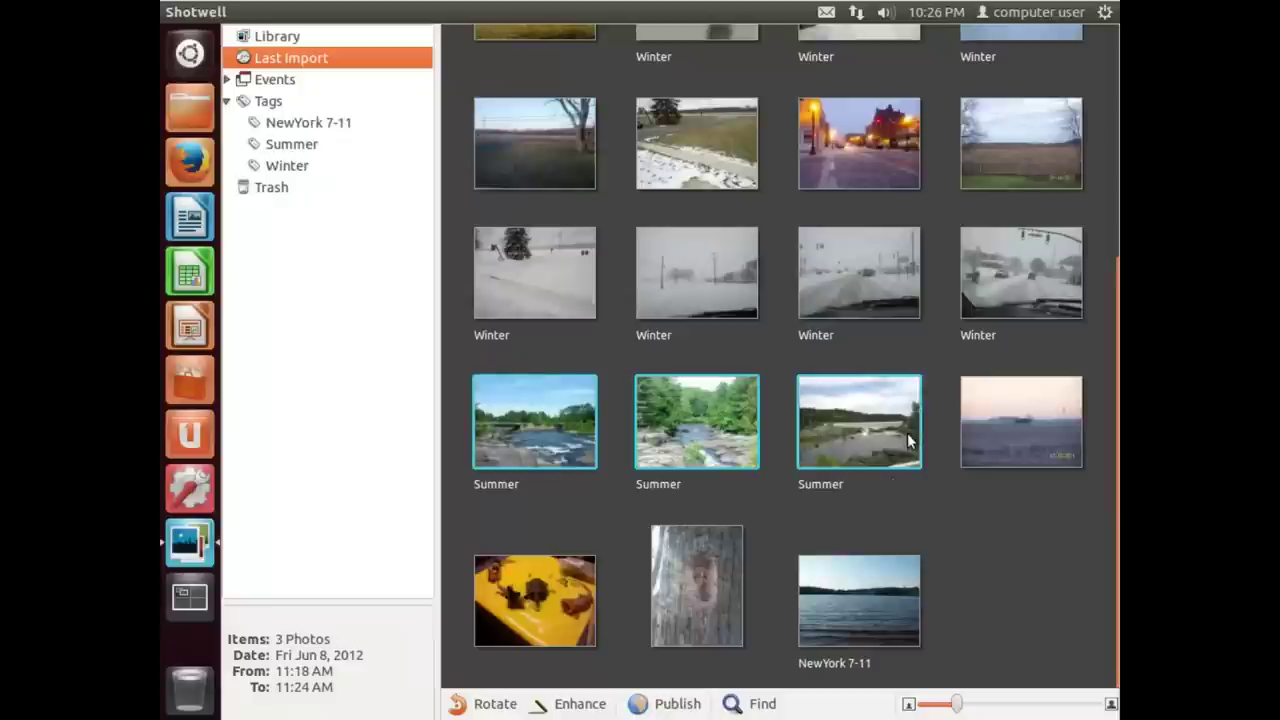
- Add the grey sideways winter photo to the selection, leaving the NewYork 7-11 lake photo out
{"action": "scroll", "coordinate": [1022, 572], "scroll_direction": "down", "scroll_amount": 1}
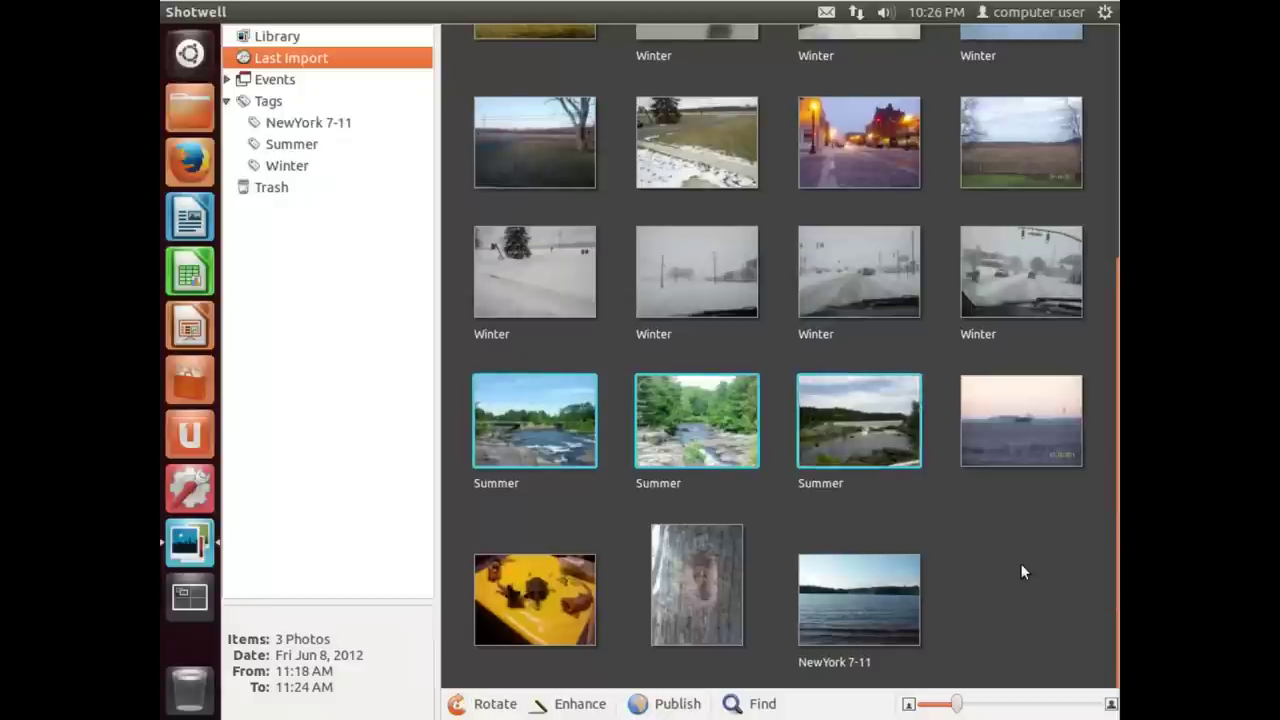
{"action": "scroll", "coordinate": [1022, 572], "scroll_direction": "up", "scroll_amount": 2}
{"action": "scroll", "coordinate": [911, 632], "scroll_direction": "down", "scroll_amount": 2}
{"action": "left_click", "coordinate": [869, 560], "text": "ctrl"}
{"action": "scroll", "coordinate": [869, 560], "scroll_direction": "up", "scroll_amount": 2}
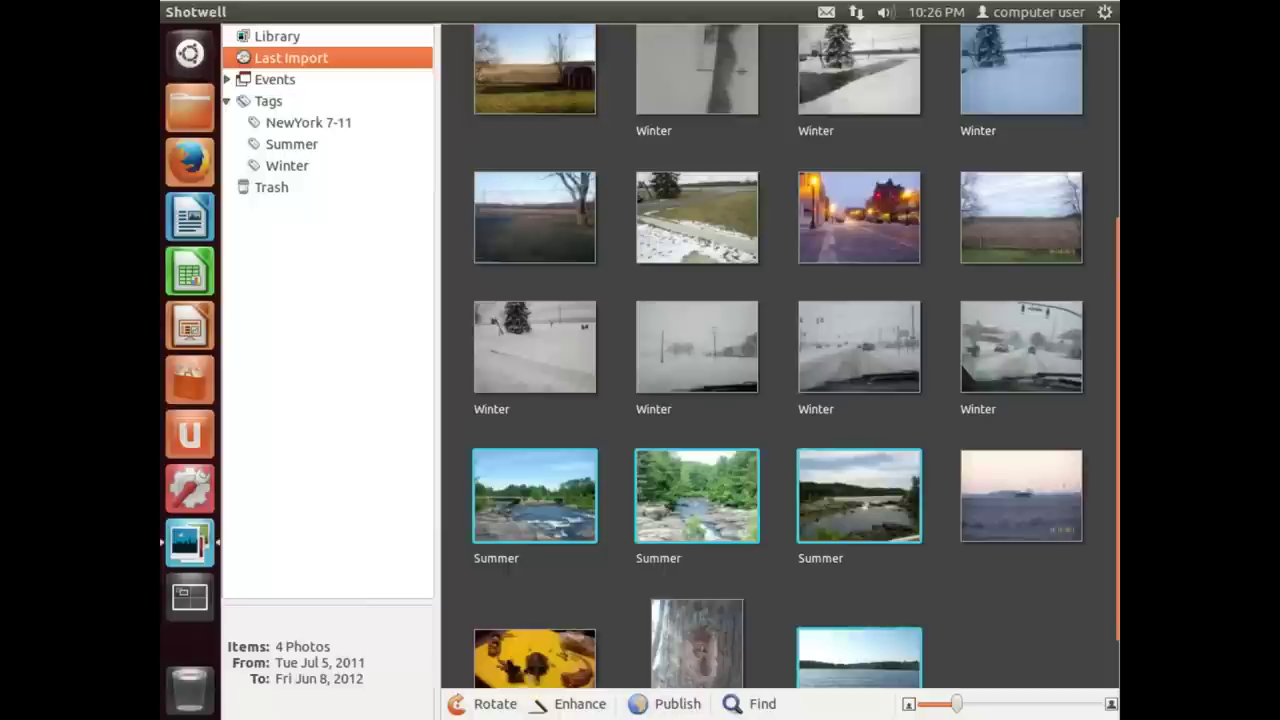
{"action": "scroll", "coordinate": [846, 618], "scroll_direction": "up", "scroll_amount": 2}
{"action": "scroll", "coordinate": [846, 618], "scroll_direction": "down", "scroll_amount": 4}
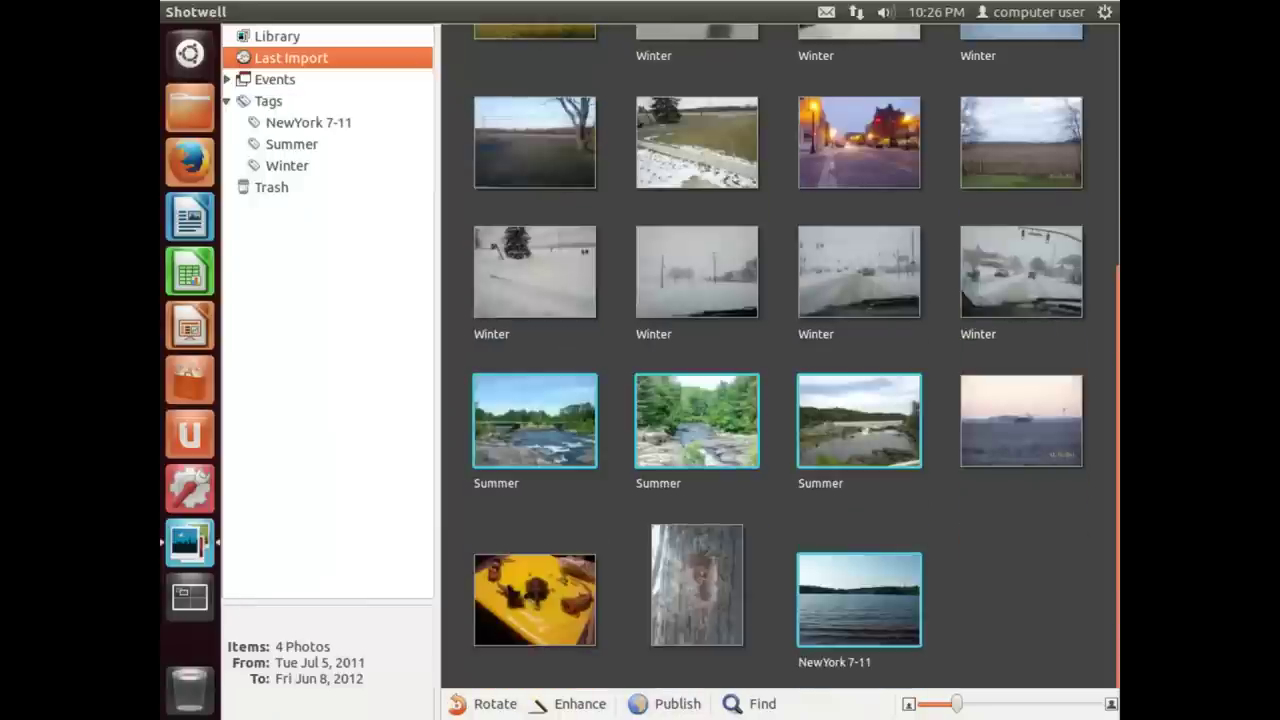
{"action": "left_click", "coordinate": [835, 605], "text": "ctrl"}
{"action": "scroll", "coordinate": [1004, 492], "scroll_direction": "up", "scroll_amount": 3}
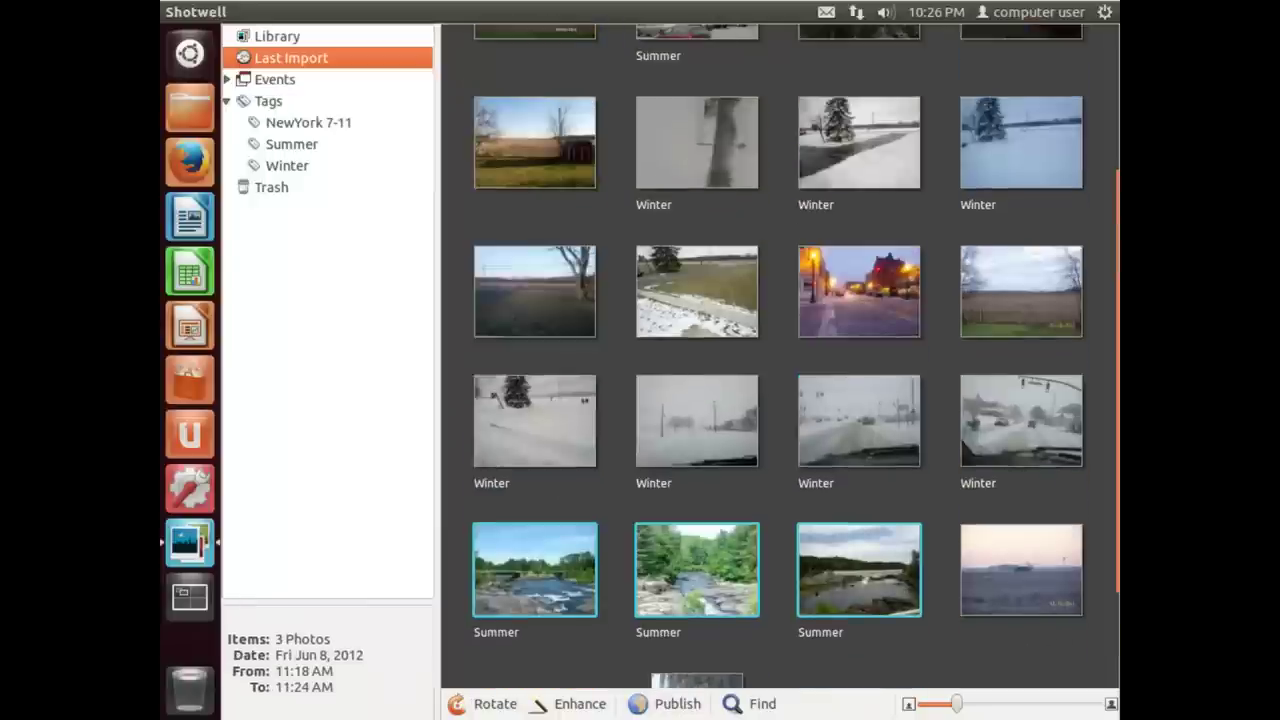
{"action": "scroll", "coordinate": [695, 378], "scroll_direction": "up", "scroll_amount": 2}
{"action": "scroll", "coordinate": [695, 378], "scroll_direction": "down", "scroll_amount": 4}
{"action": "scroll", "coordinate": [695, 378], "scroll_direction": "up", "scroll_amount": 2}
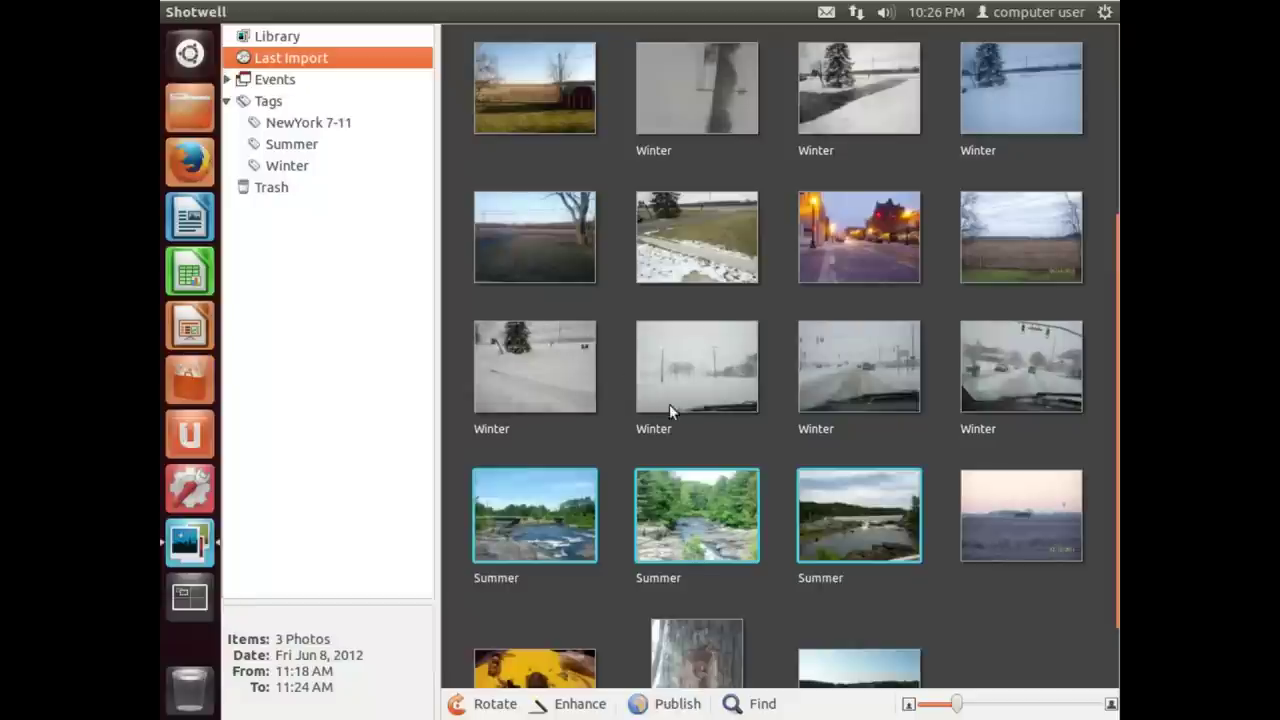
{"action": "scroll", "coordinate": [649, 530], "scroll_direction": "down", "scroll_amount": 2}
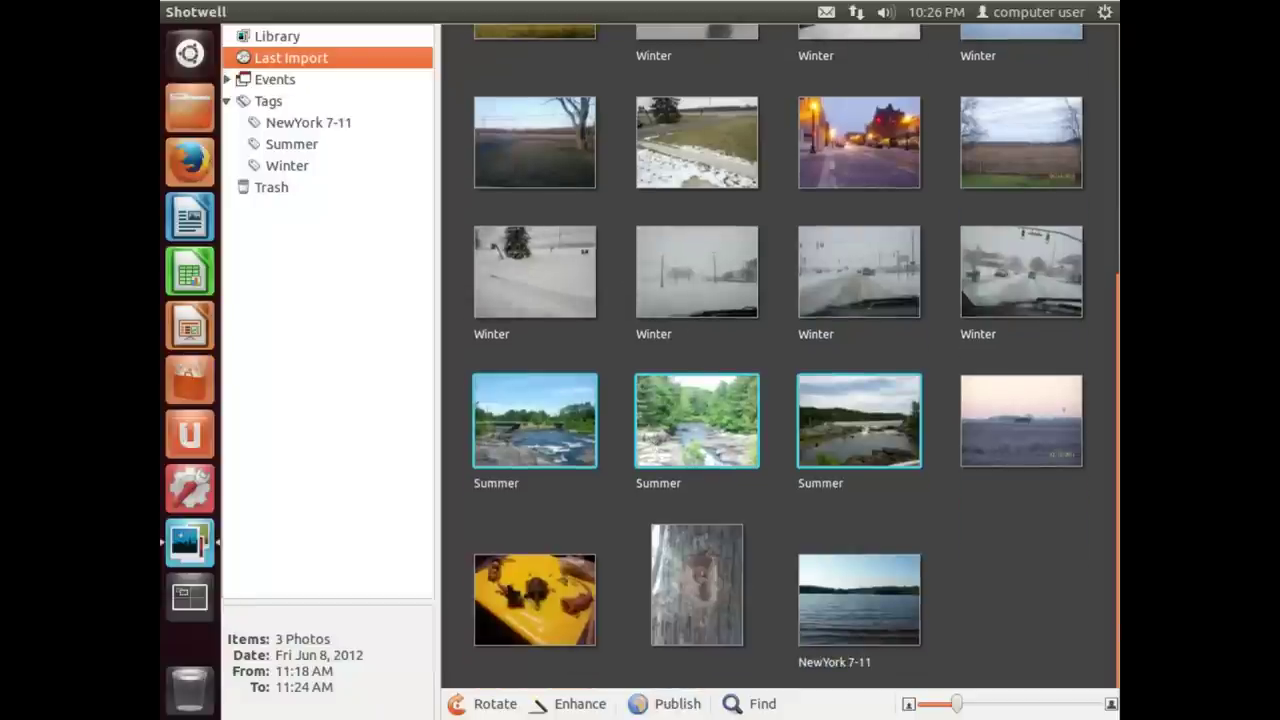
{"action": "scroll", "coordinate": [703, 534], "scroll_direction": "up", "scroll_amount": 2}
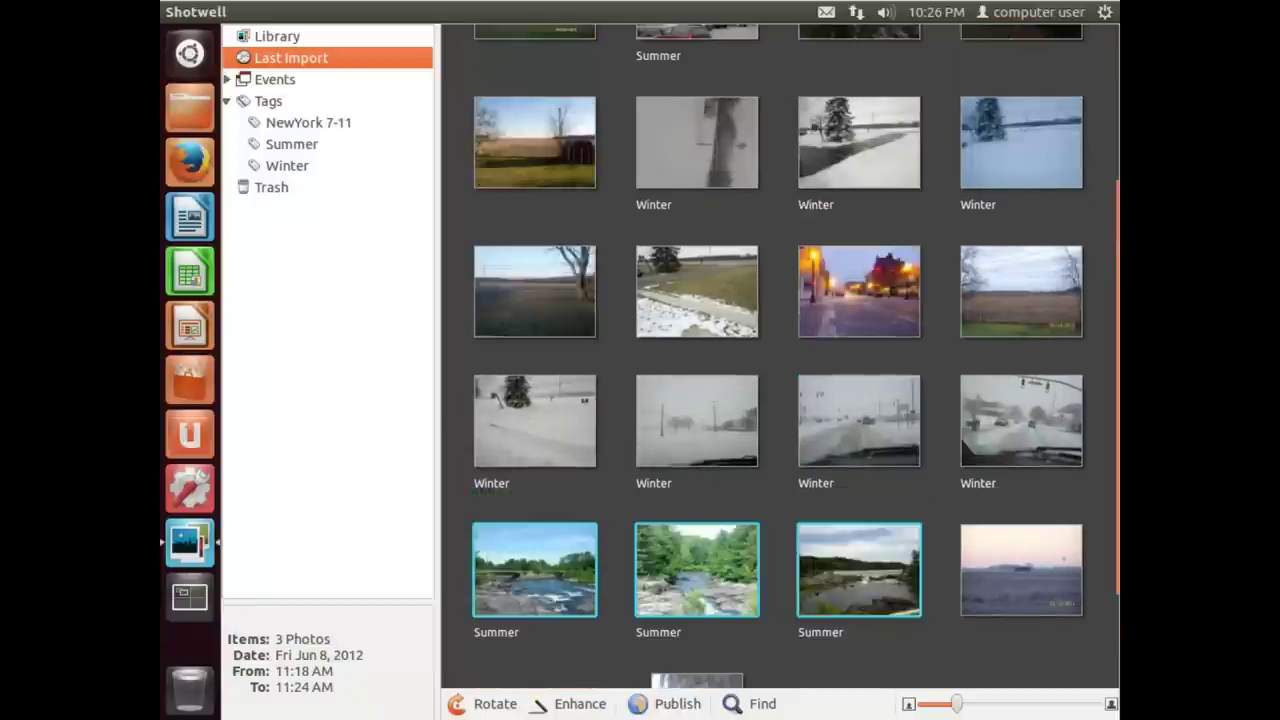
{"action": "left_click", "coordinate": [699, 175], "text": "ctrl"}
{"action": "scroll", "coordinate": [697, 175], "scroll_direction": "up", "scroll_amount": 2}
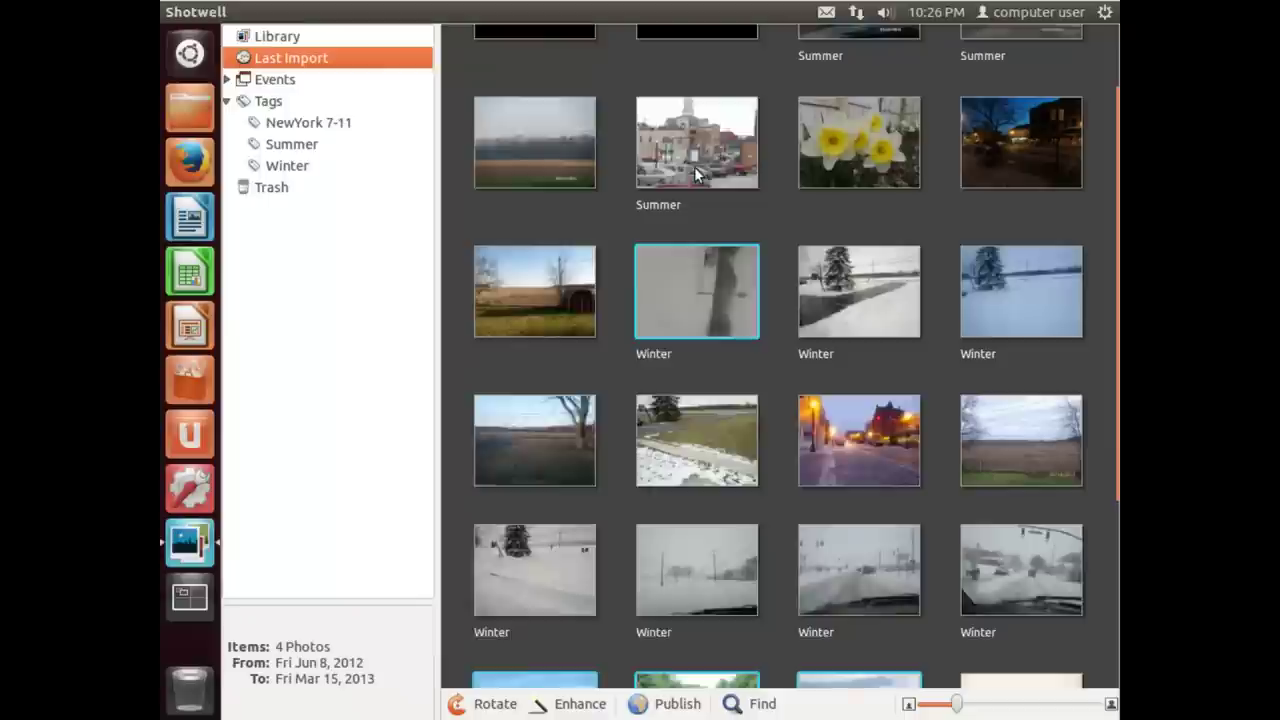
{"action": "scroll", "coordinate": [697, 175], "scroll_direction": "up", "scroll_amount": 2}
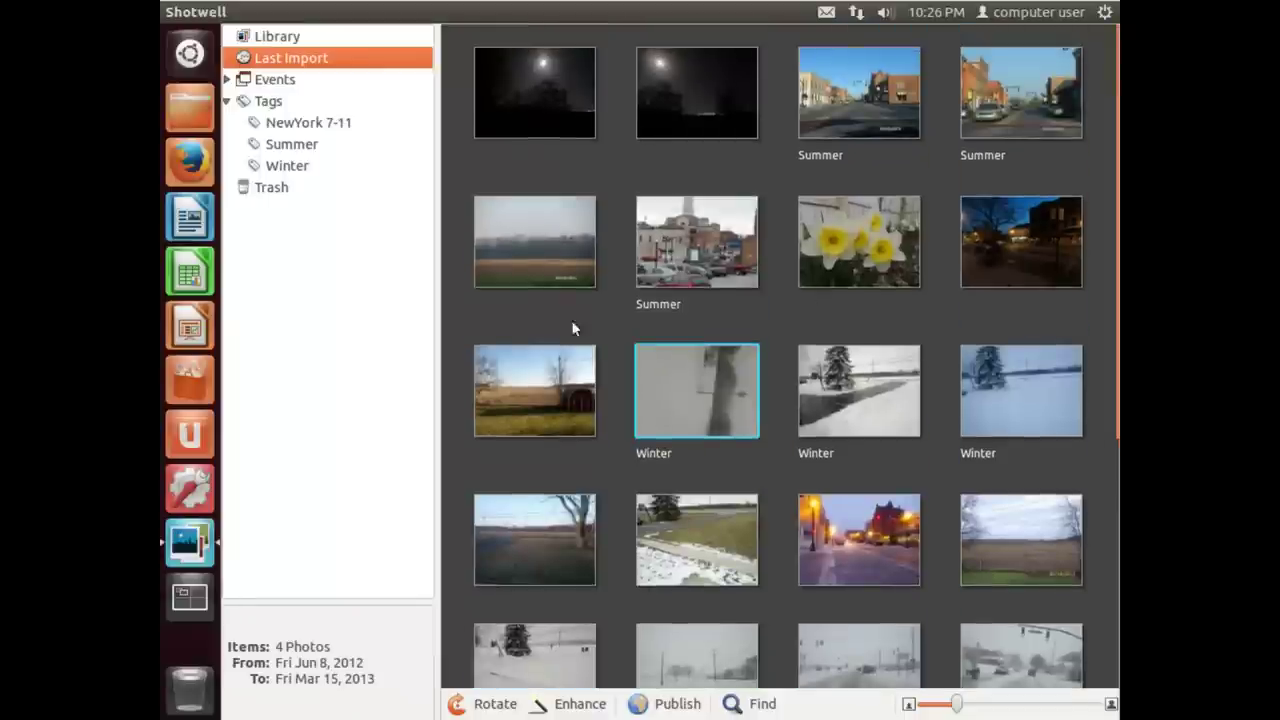
- Add the NewYork 7-11 tag to the four selected photos
{"action": "right_click", "coordinate": [668, 403]}
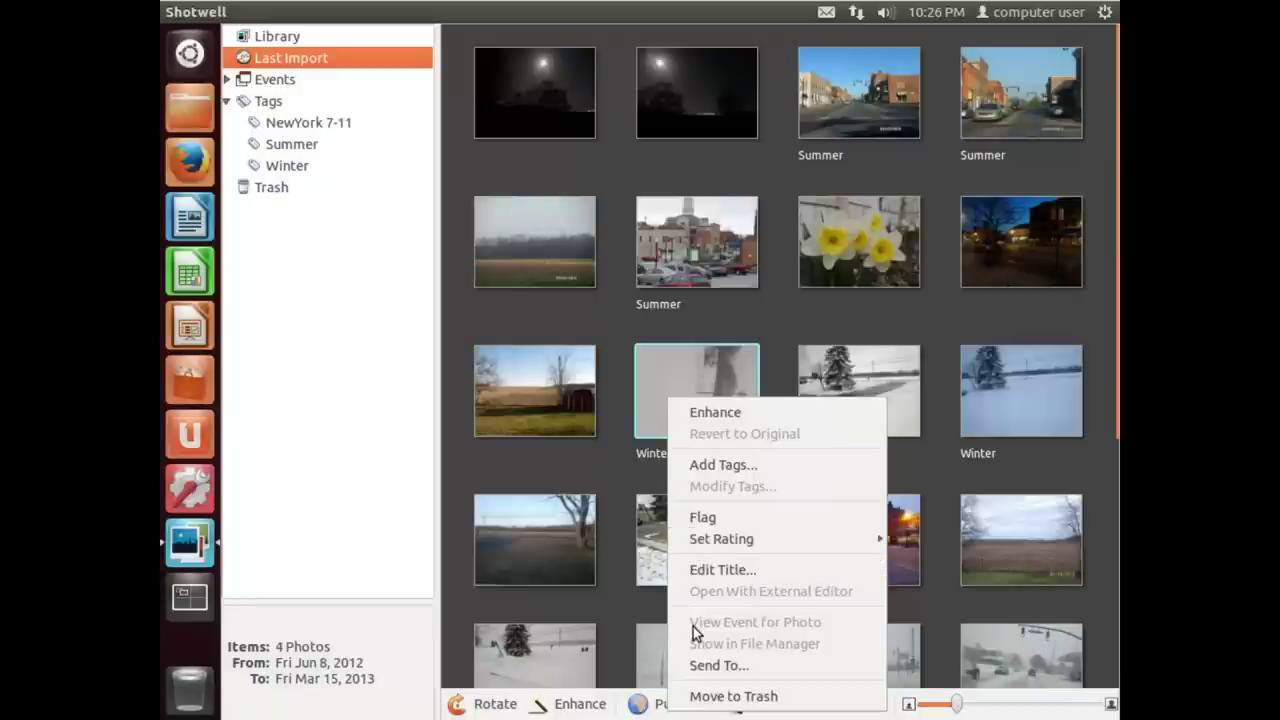
{"action": "left_click", "coordinate": [722, 464]}
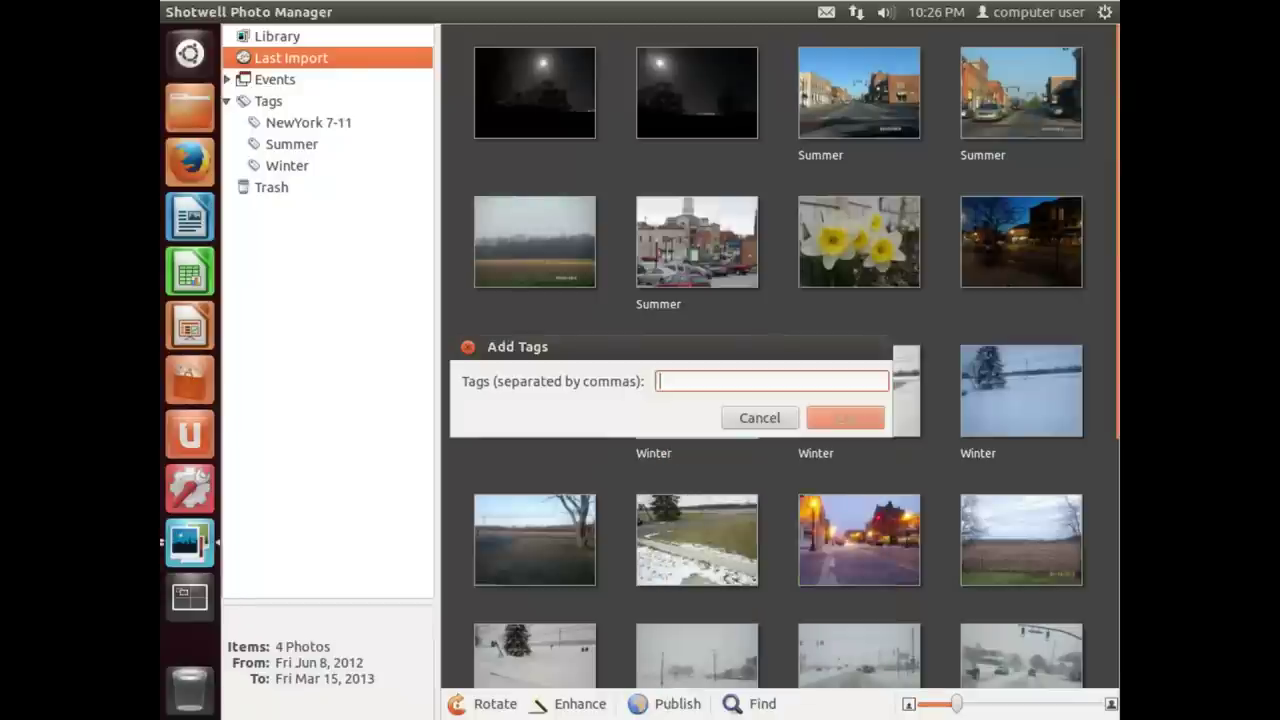
{"action": "type", "text": "New"}
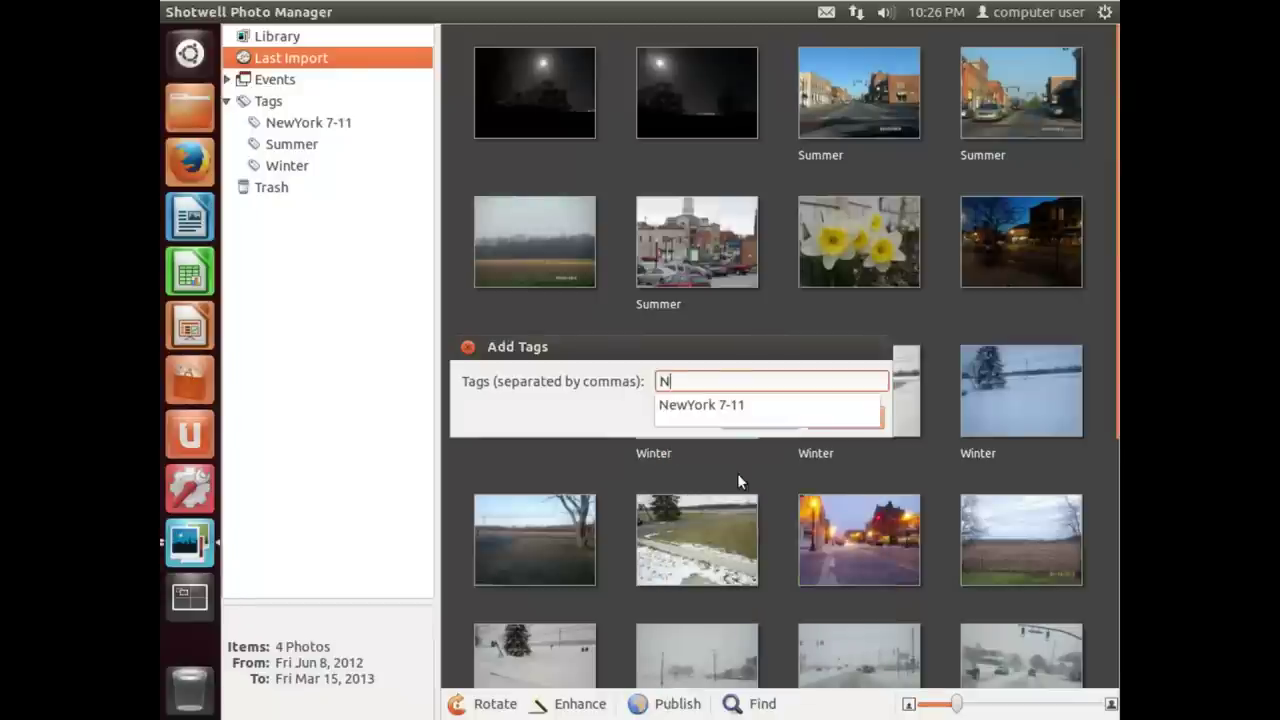
{"action": "left_click", "coordinate": [745, 406]}
{"action": "left_click", "coordinate": [843, 418]}
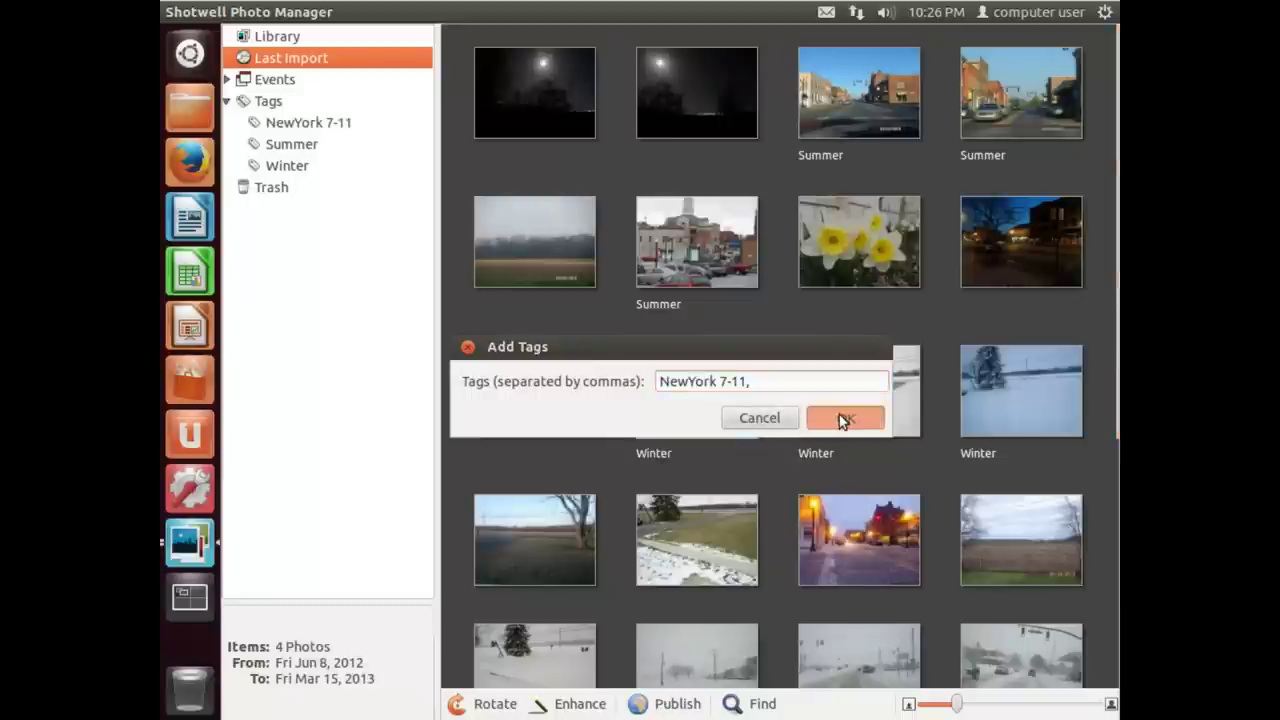
{"action": "scroll", "coordinate": [788, 491], "scroll_direction": "down", "scroll_amount": 6}
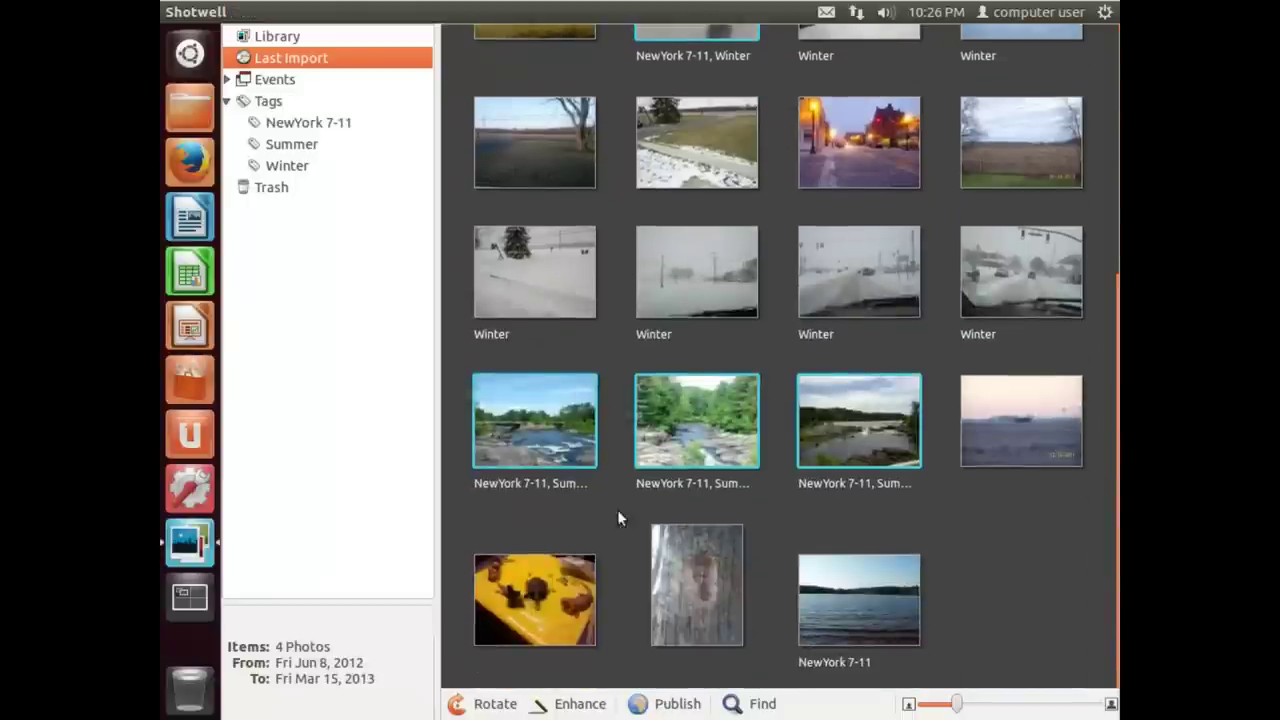
{"action": "scroll", "coordinate": [820, 486], "scroll_direction": "up", "scroll_amount": 1}
{"action": "scroll", "coordinate": [780, 360], "scroll_direction": "up", "scroll_amount": 4}
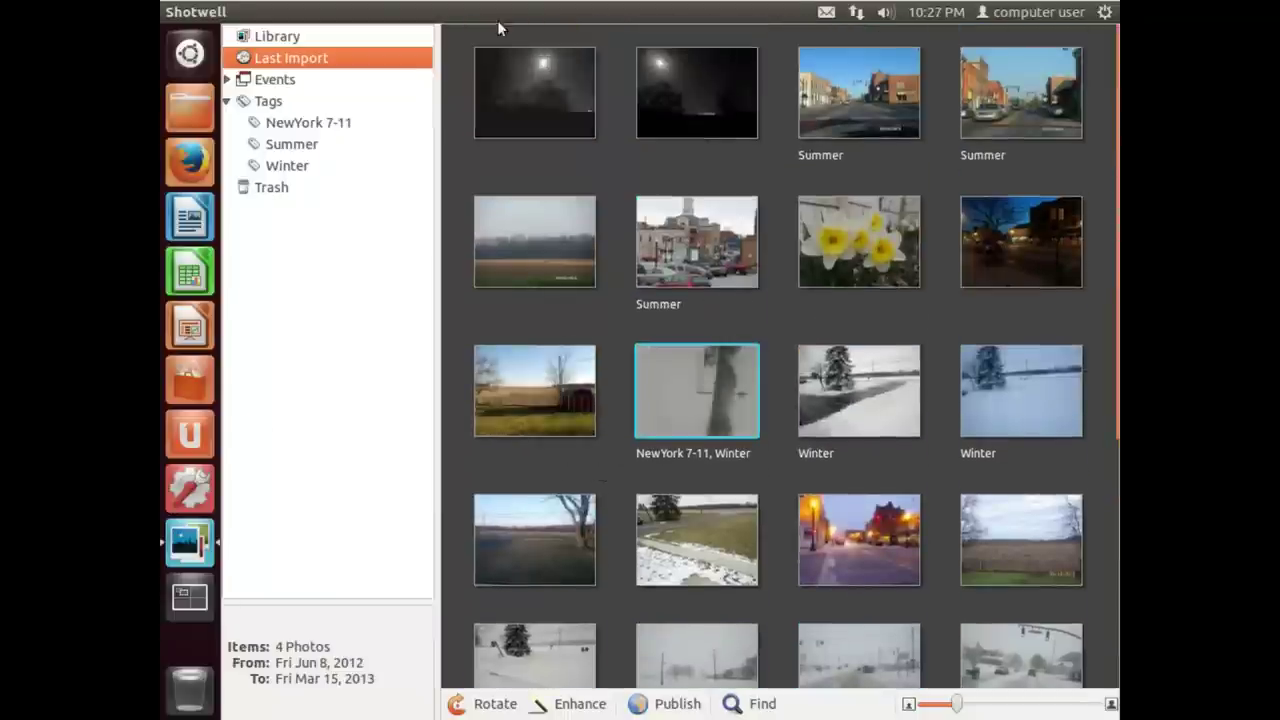
- Change the NewYork 7-11 tag's name to 'Upstate New York' for all five of its photos
{"action": "right_click", "coordinate": [310, 123]}
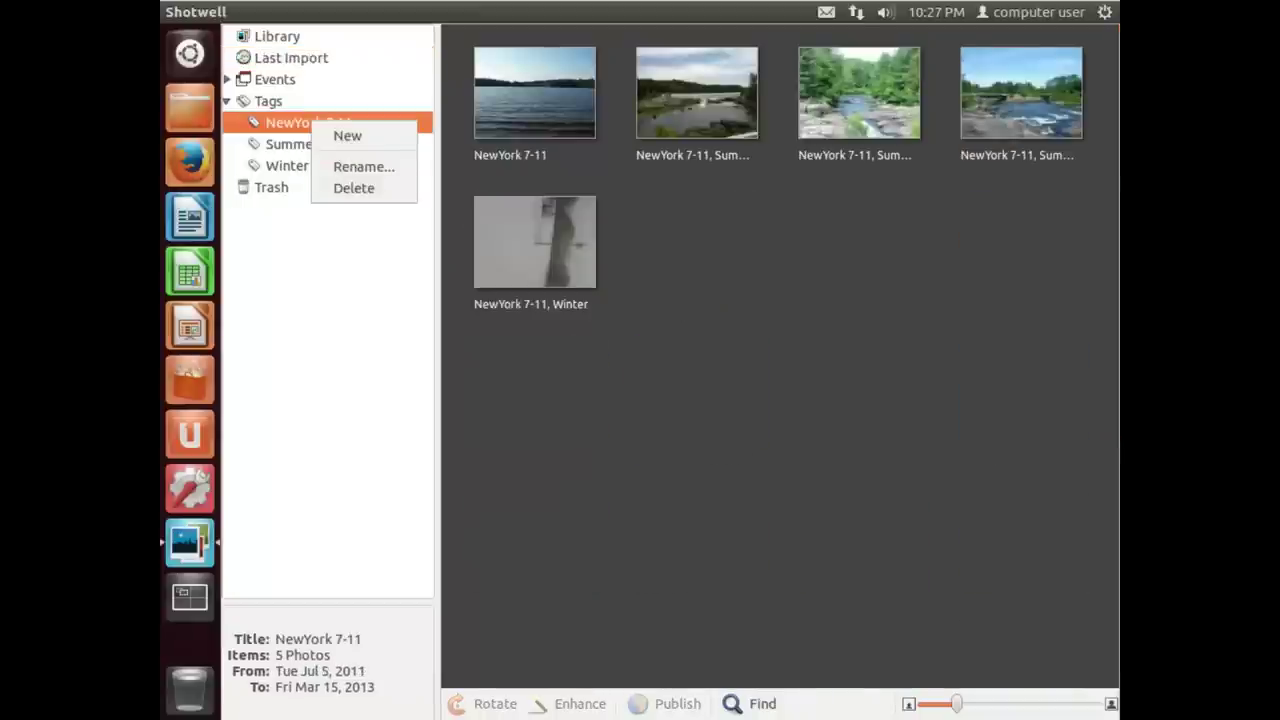
{"action": "left_click", "coordinate": [362, 166]}
{"action": "key", "text": "End"}
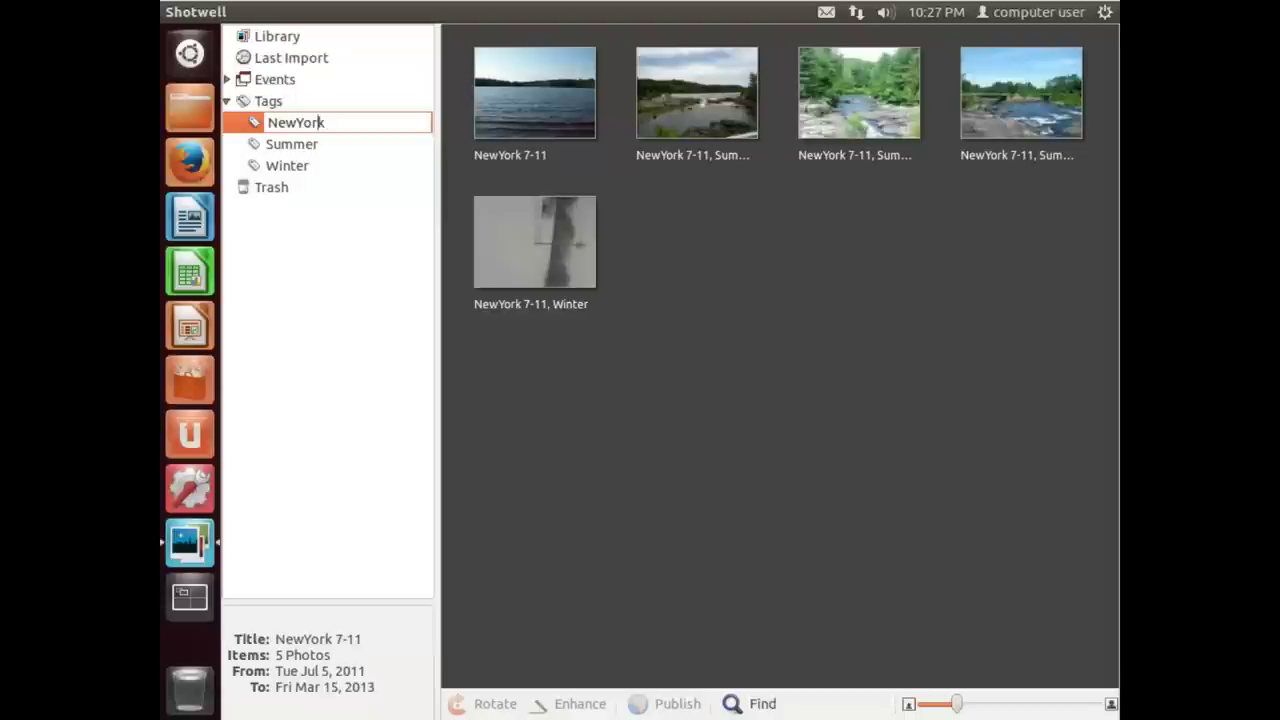
{"action": "type", "text": "Upstate New"}
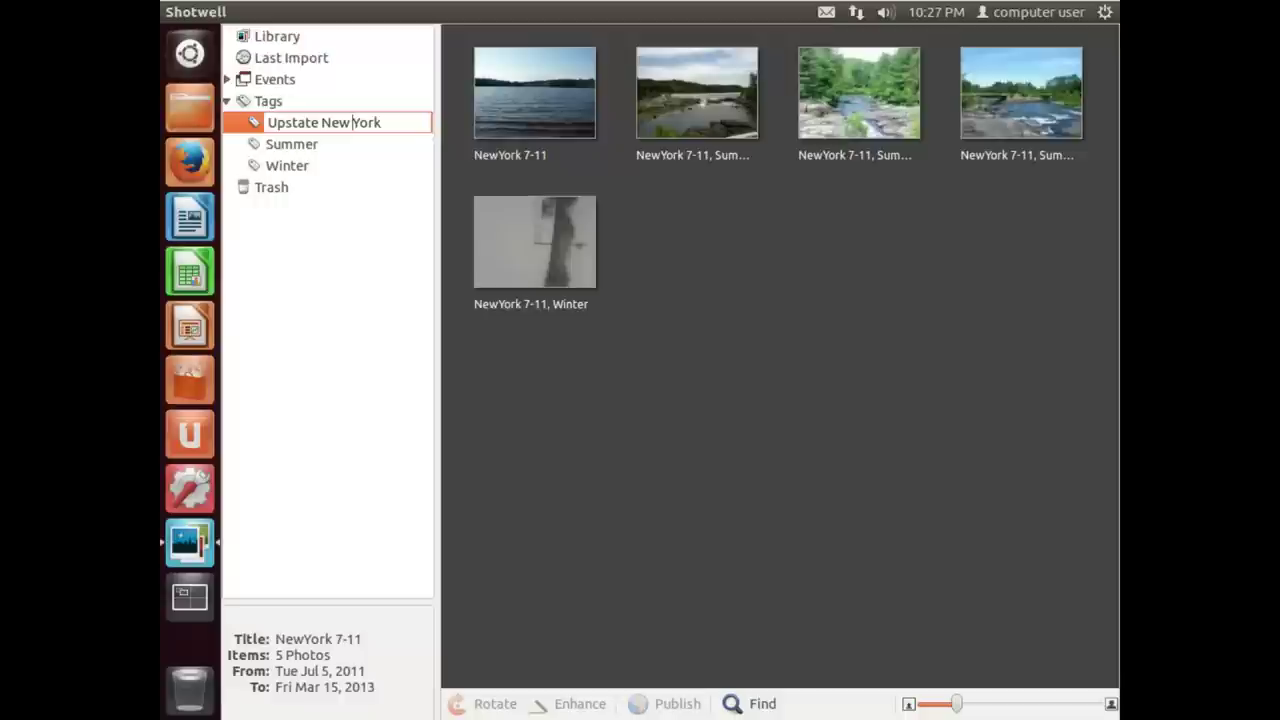
{"action": "key", "text": "Return"}
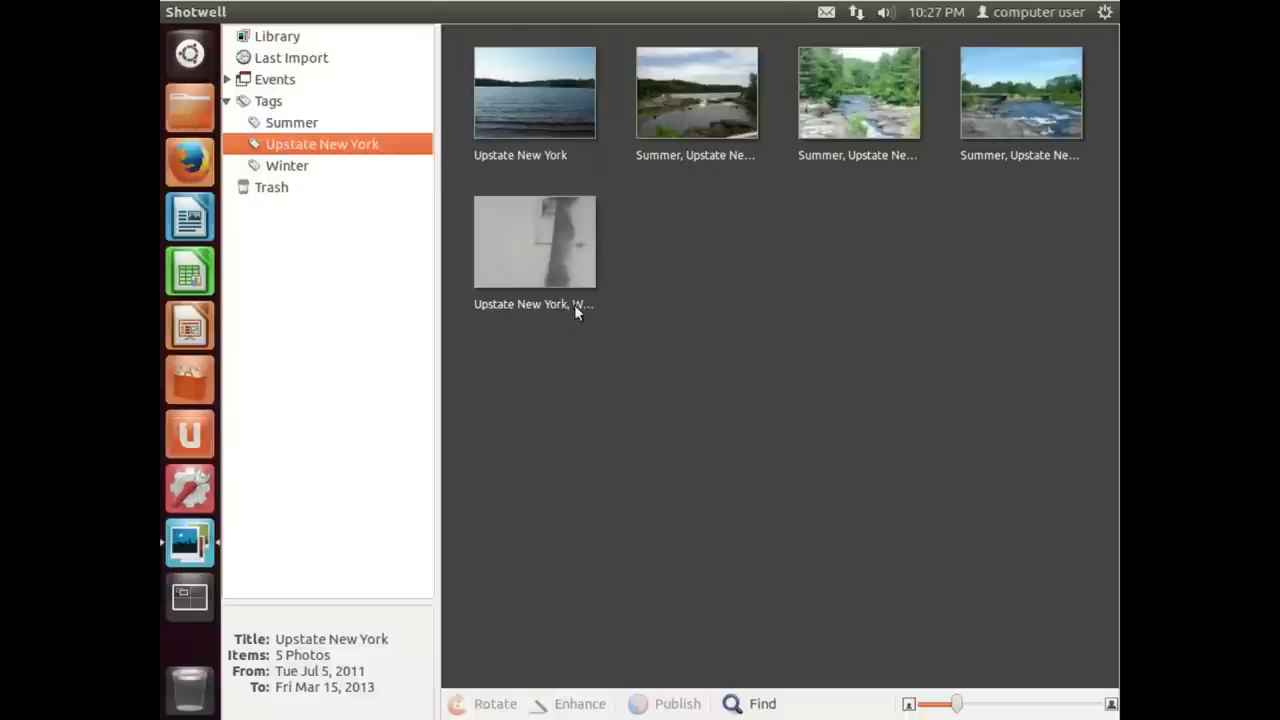
- View the 7 Winter-tagged photos and select the grey sideways one
{"action": "left_click", "coordinate": [288, 168]}
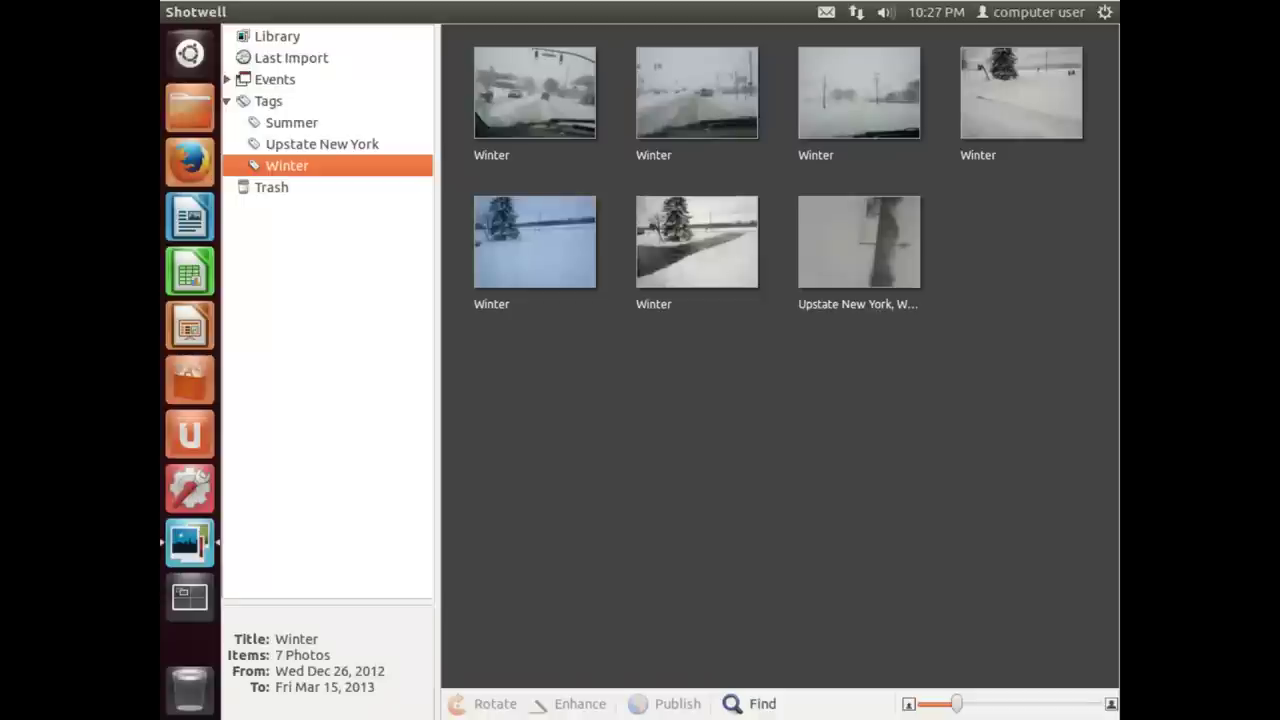
{"action": "left_click", "coordinate": [859, 273]}
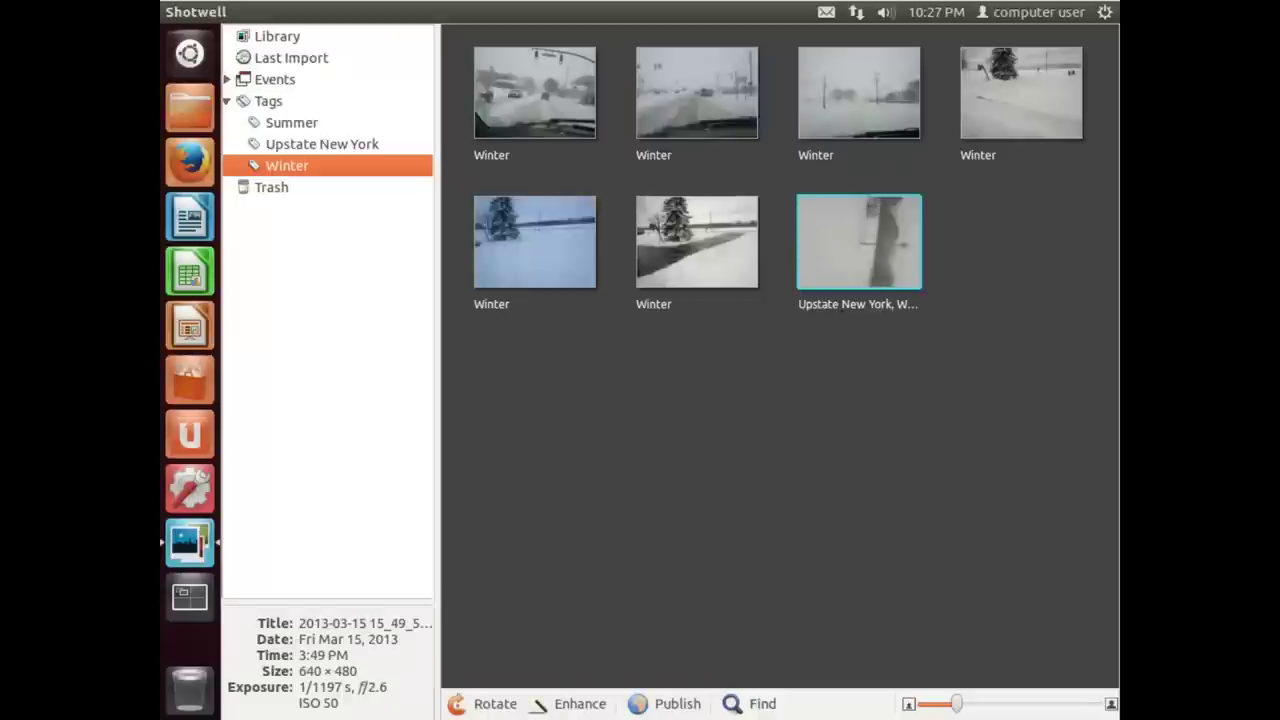
- Rotate the grey snowy photo three quarter-turns to upright 480 × 640, then view Upstate New York
{"action": "double_click", "coordinate": [855, 278]}
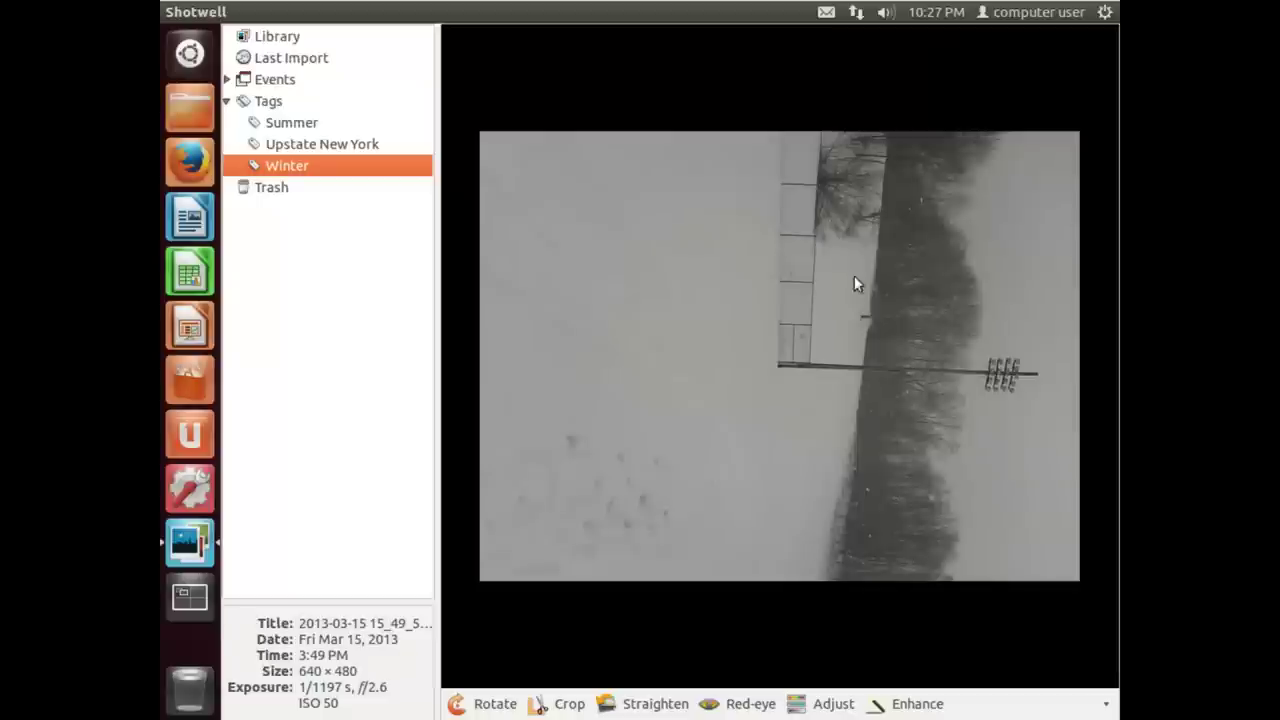
{"action": "left_click", "coordinate": [472, 704]}
{"action": "left_click", "coordinate": [472, 704]}
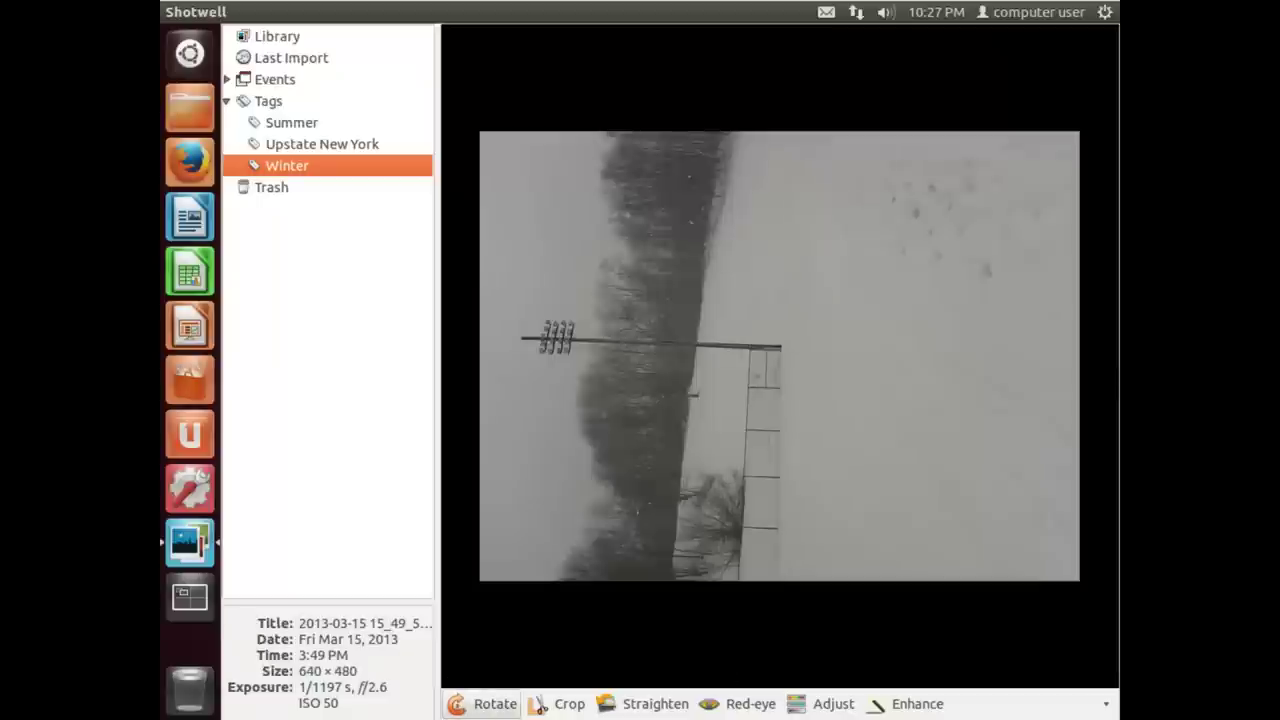
{"action": "left_click", "coordinate": [472, 704]}
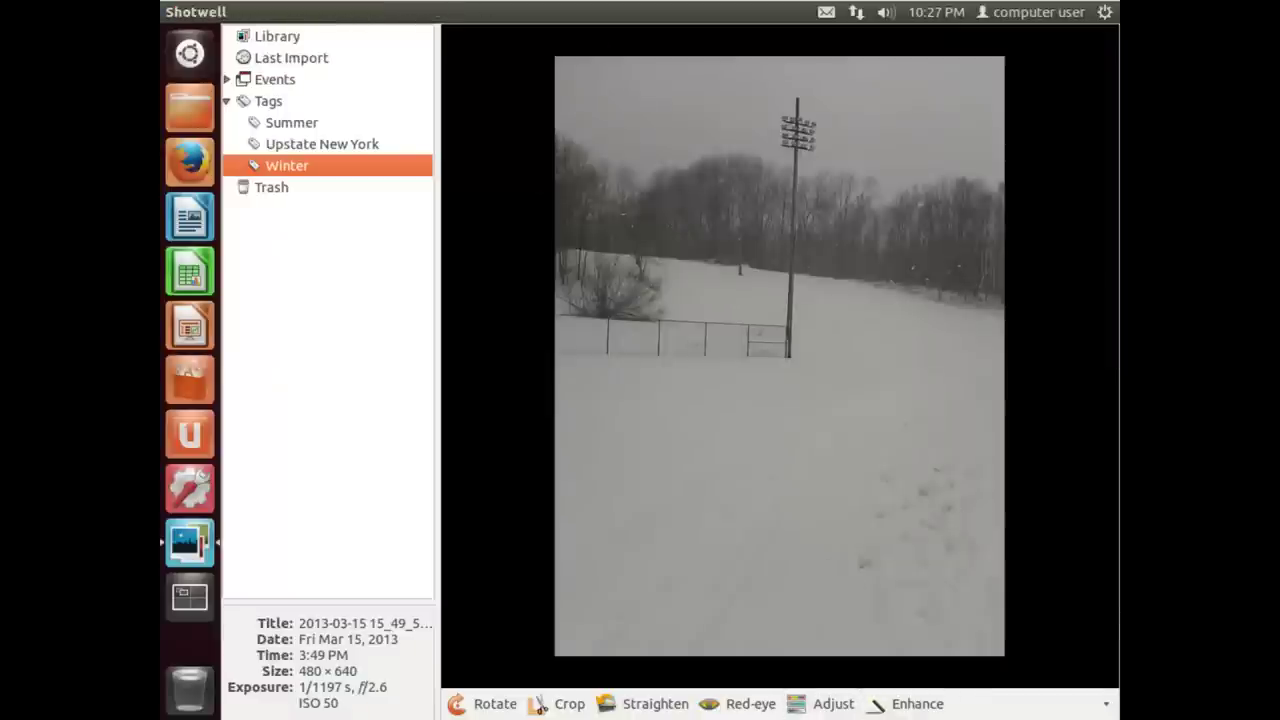
{"action": "left_click", "coordinate": [268, 145]}
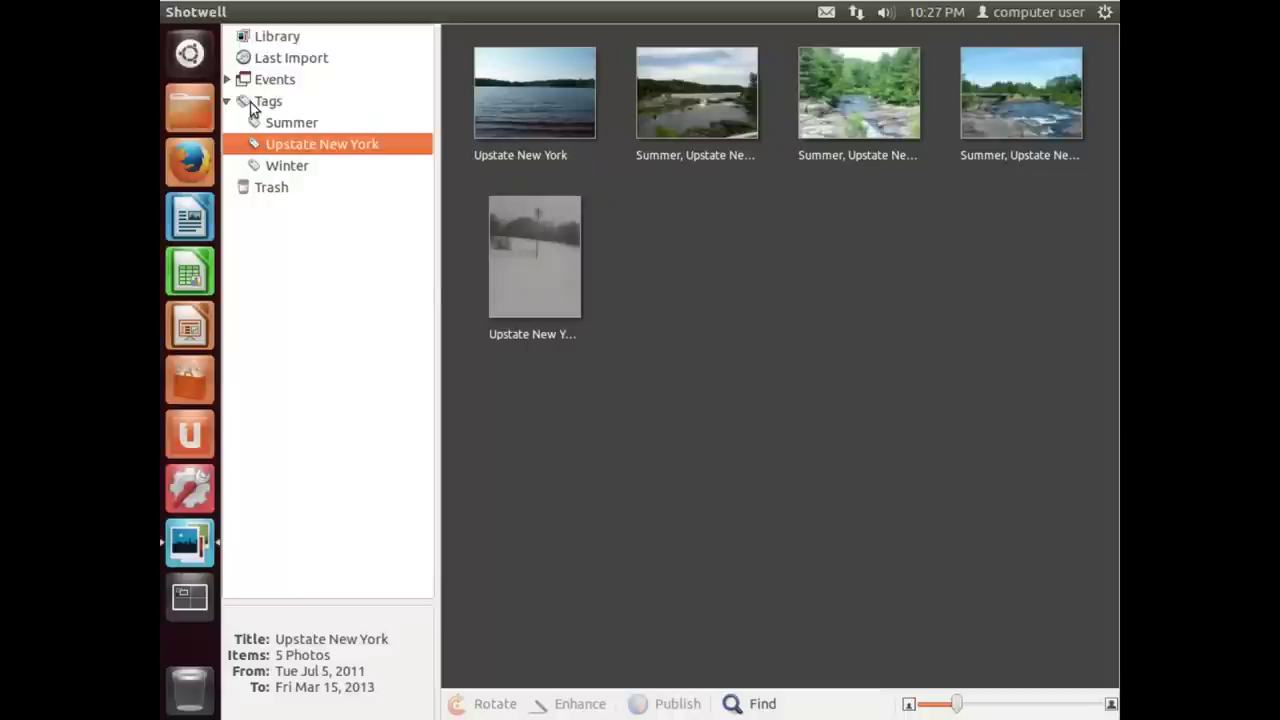
- View the Summer tag, then browse Events to show the two 2012 events
{"action": "left_click", "coordinate": [276, 122]}
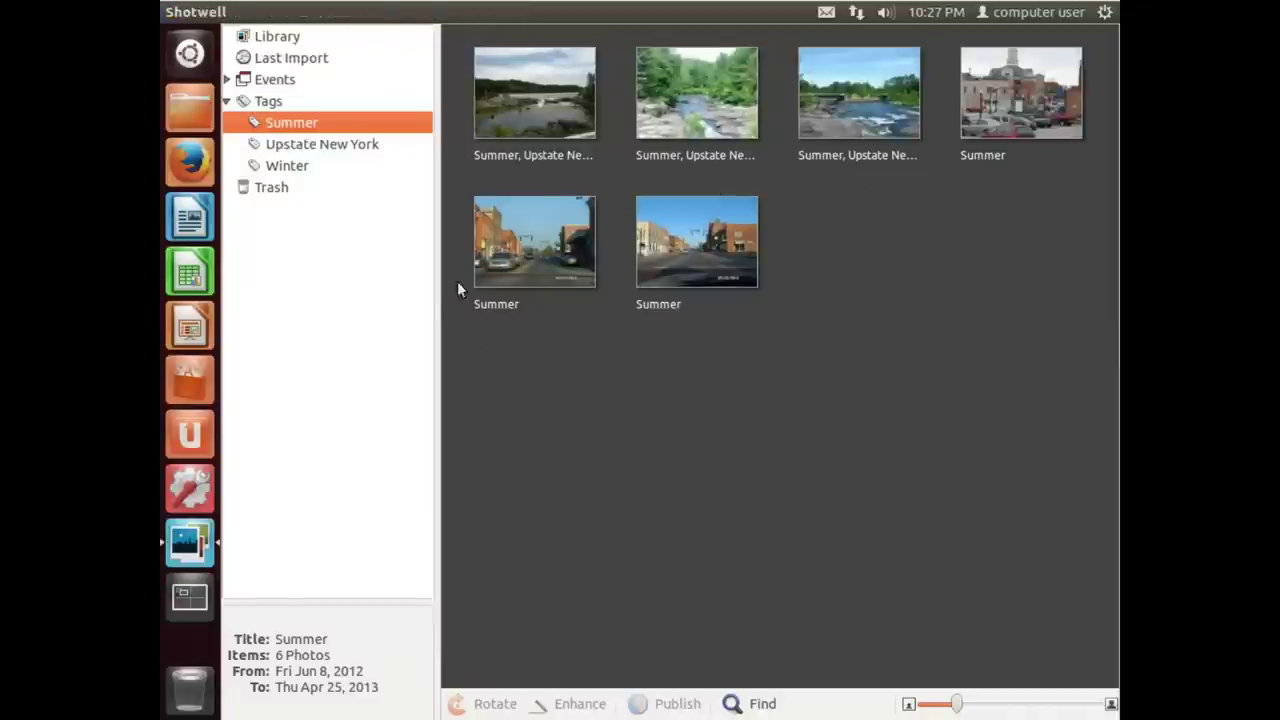
{"action": "left_click", "coordinate": [273, 83]}
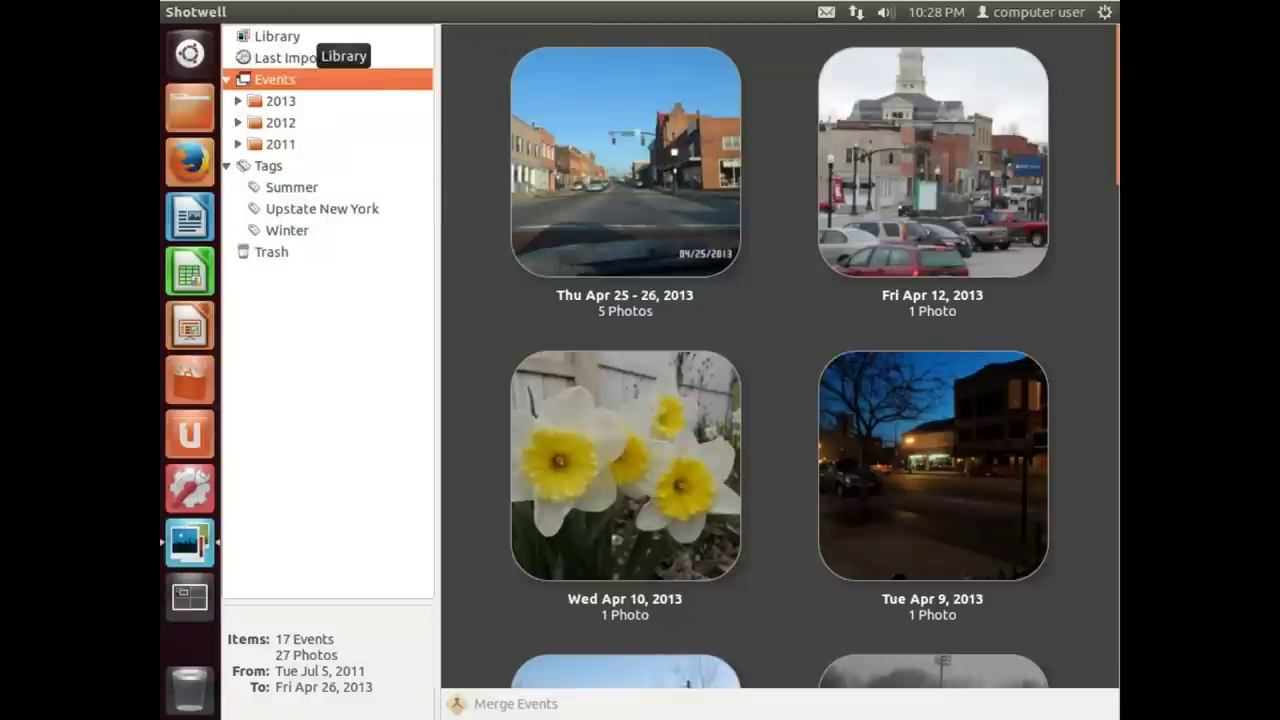
{"action": "left_click", "coordinate": [297, 123]}
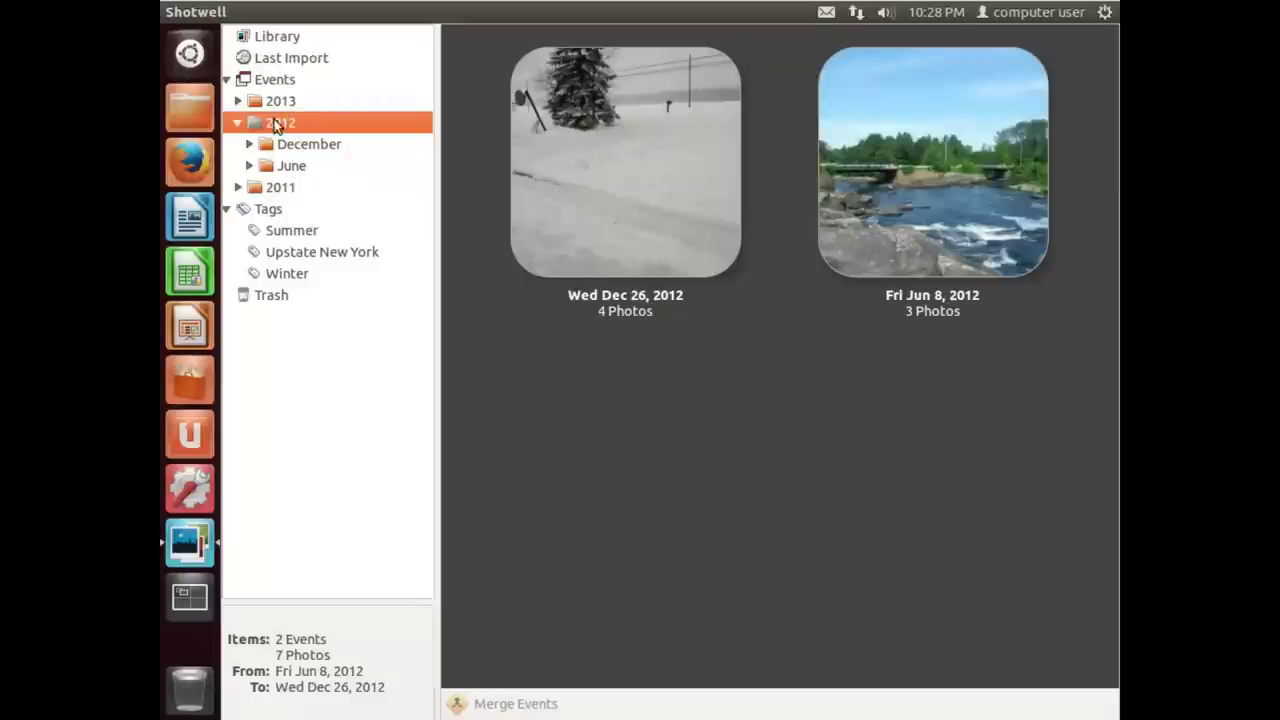
{"action": "left_click", "coordinate": [238, 123]}
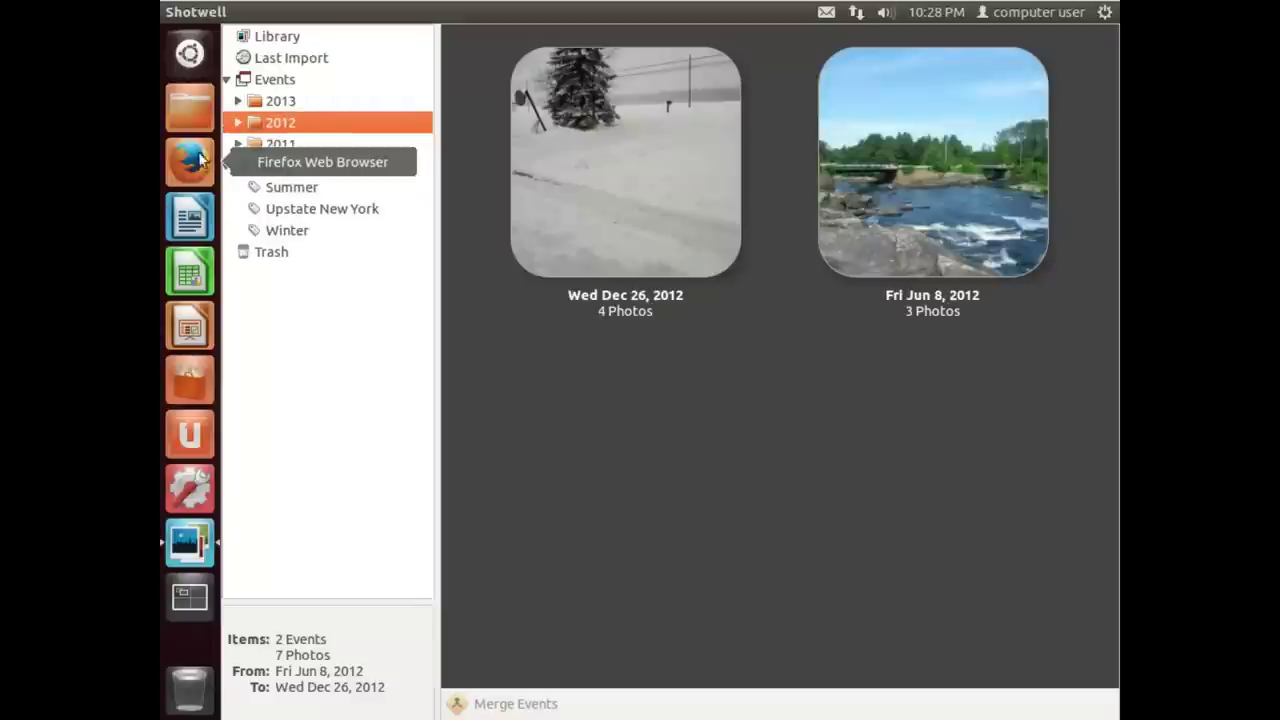
- Open Home's Photos folder and select nine images, from 100_7694.JPG to IMG_20120608_112448.jpg
{"action": "left_click", "coordinate": [196, 105]}
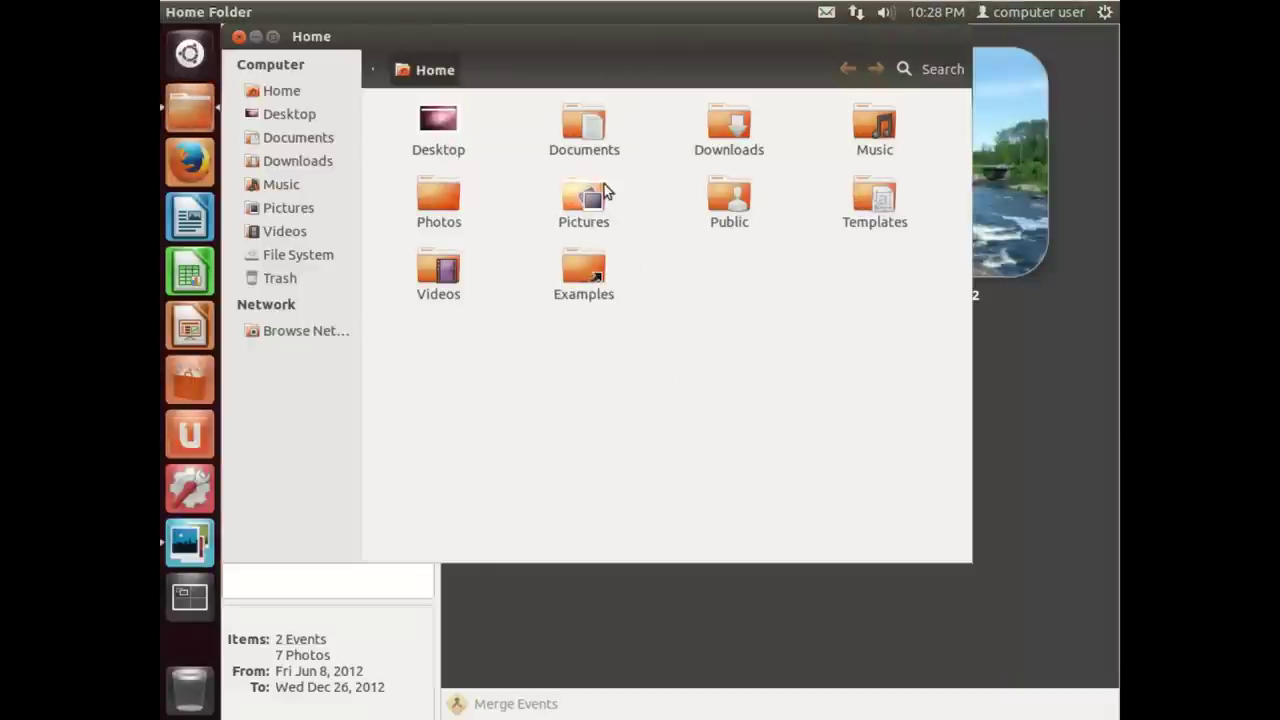
{"action": "double_click", "coordinate": [447, 200]}
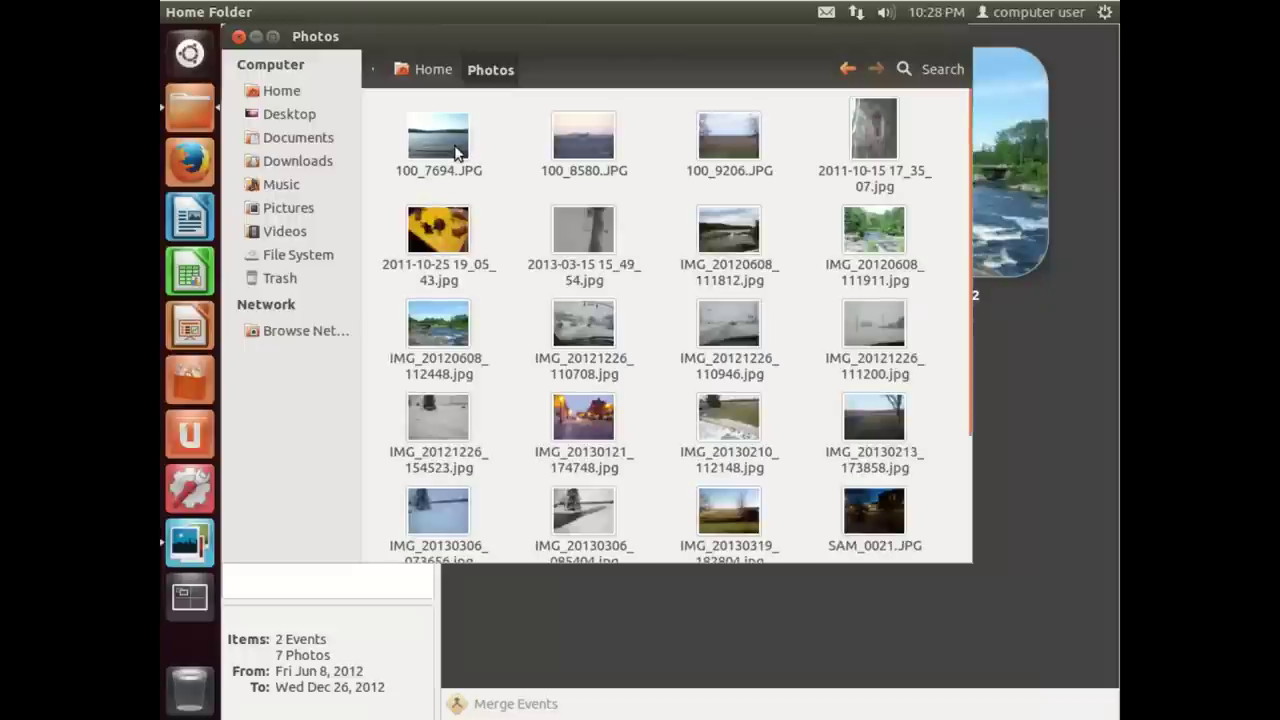
{"action": "left_click", "coordinate": [455, 152]}
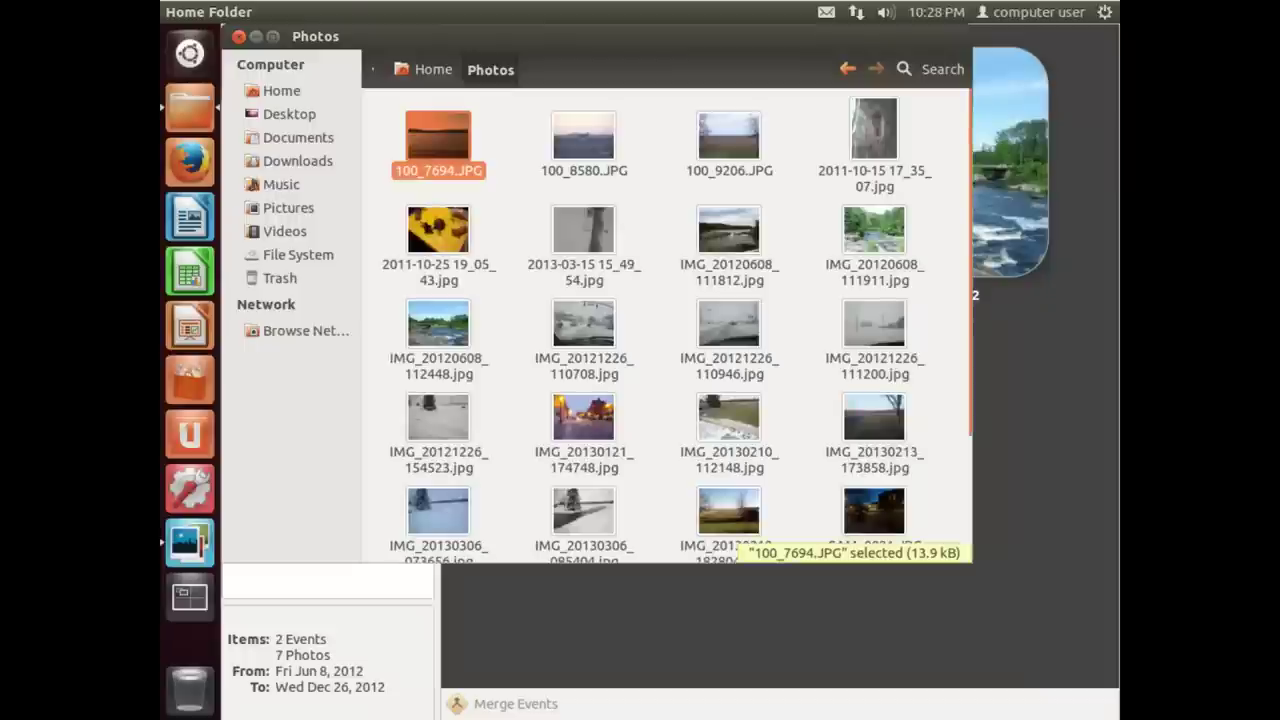
{"action": "left_click", "coordinate": [571, 277], "text": "ctrl"}
{"action": "left_click", "coordinate": [585, 337], "text": "ctrl"}
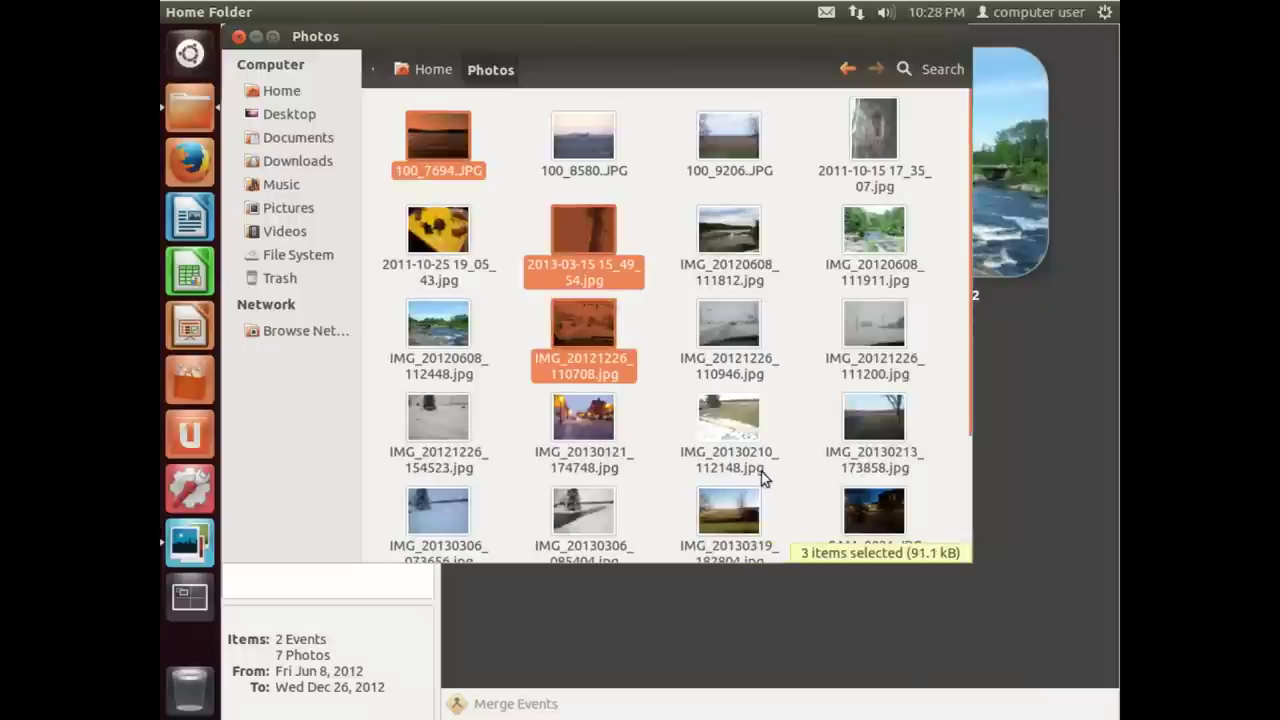
{"action": "left_click", "coordinate": [729, 512], "text": "ctrl"}
{"action": "left_click", "coordinate": [873, 418], "text": "ctrl"}
{"action": "left_click", "coordinate": [860, 372], "text": "ctrl"}
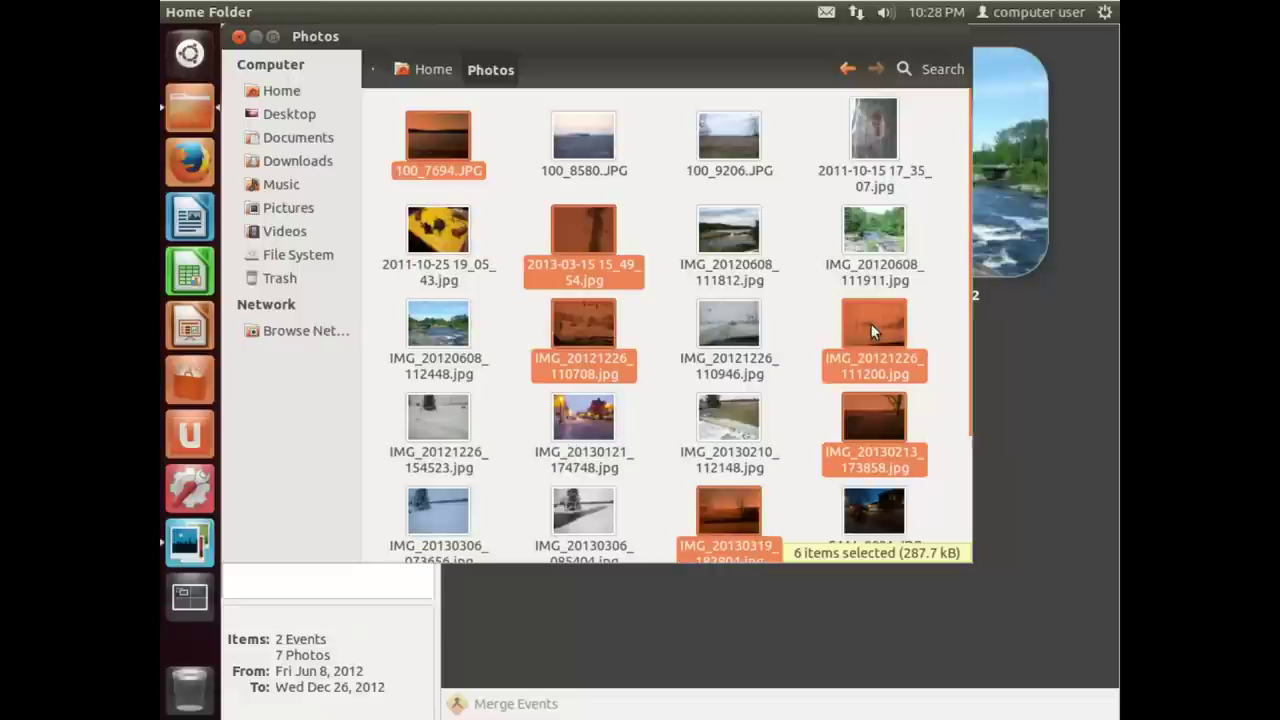
{"action": "left_click", "coordinate": [873, 235], "text": "ctrl"}
{"action": "left_click", "coordinate": [430, 242], "text": "ctrl"}
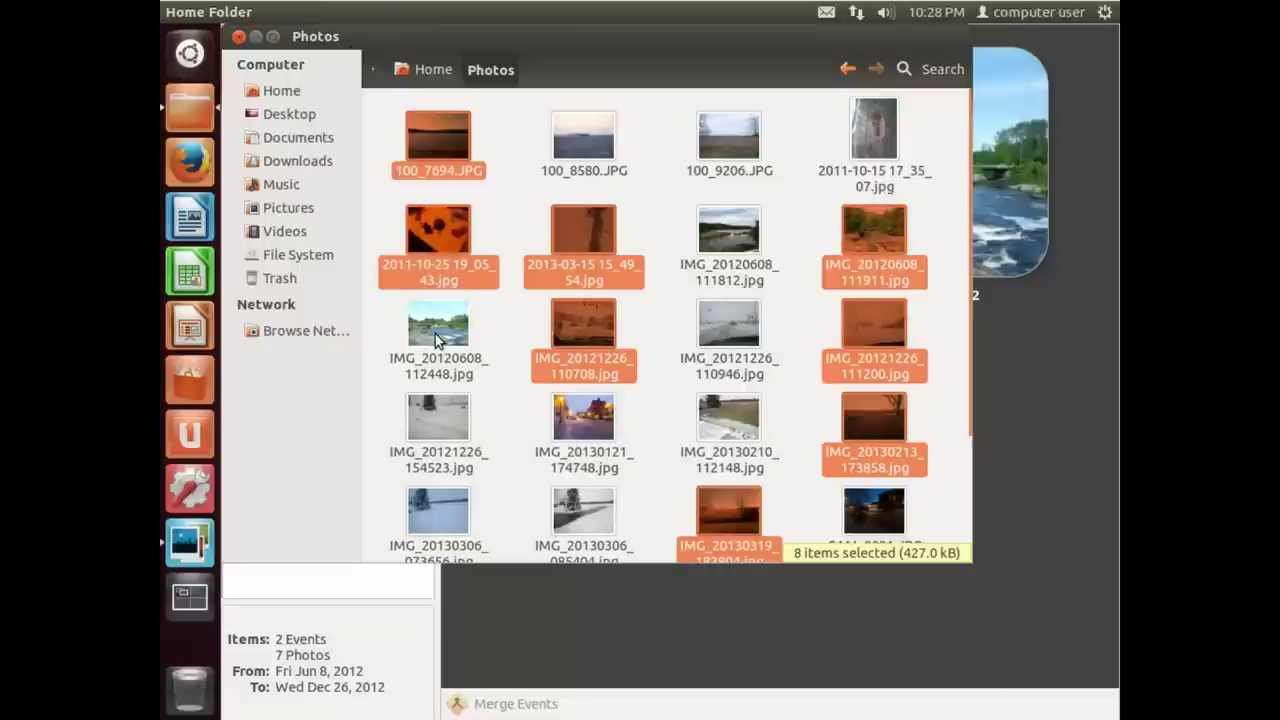
{"action": "left_click", "coordinate": [437, 322], "text": "ctrl"}
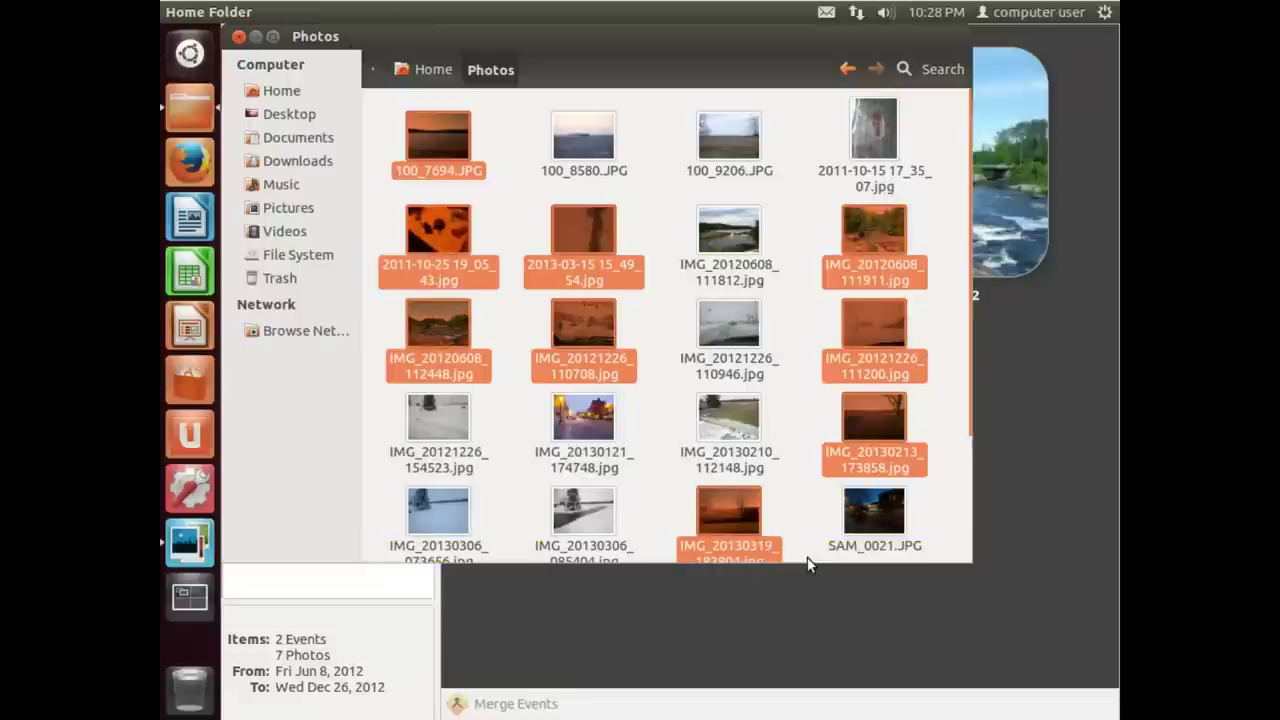
- Create a new folder named Pics in the home folder
{"action": "left_click", "coordinate": [432, 69]}
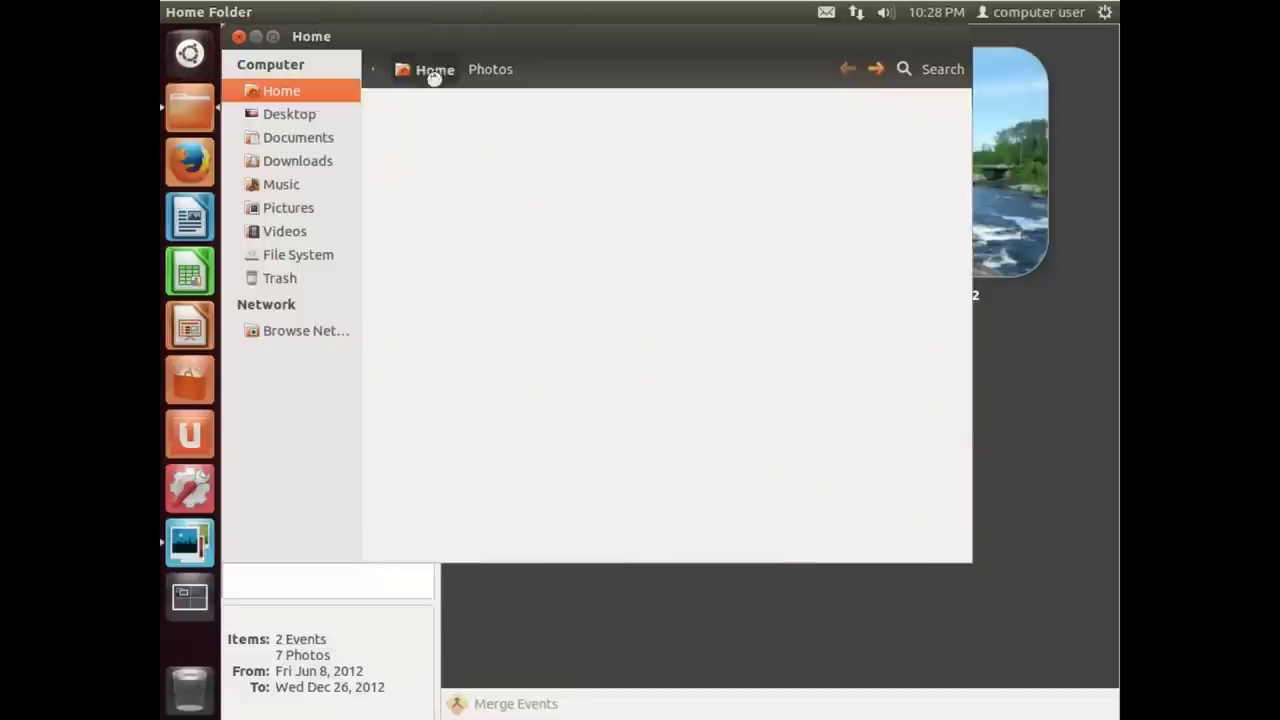
{"action": "right_click", "coordinate": [505, 433]}
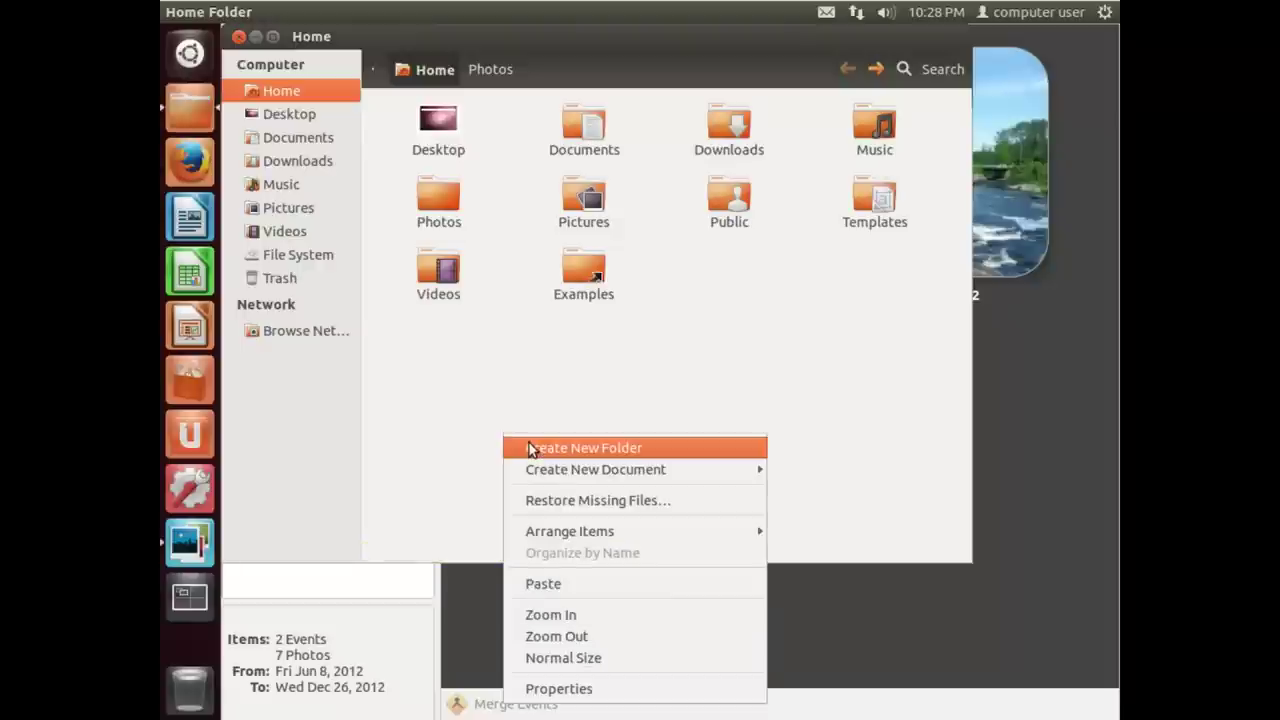
{"action": "left_click", "coordinate": [531, 445]}
{"action": "type", "text": "Pics"}
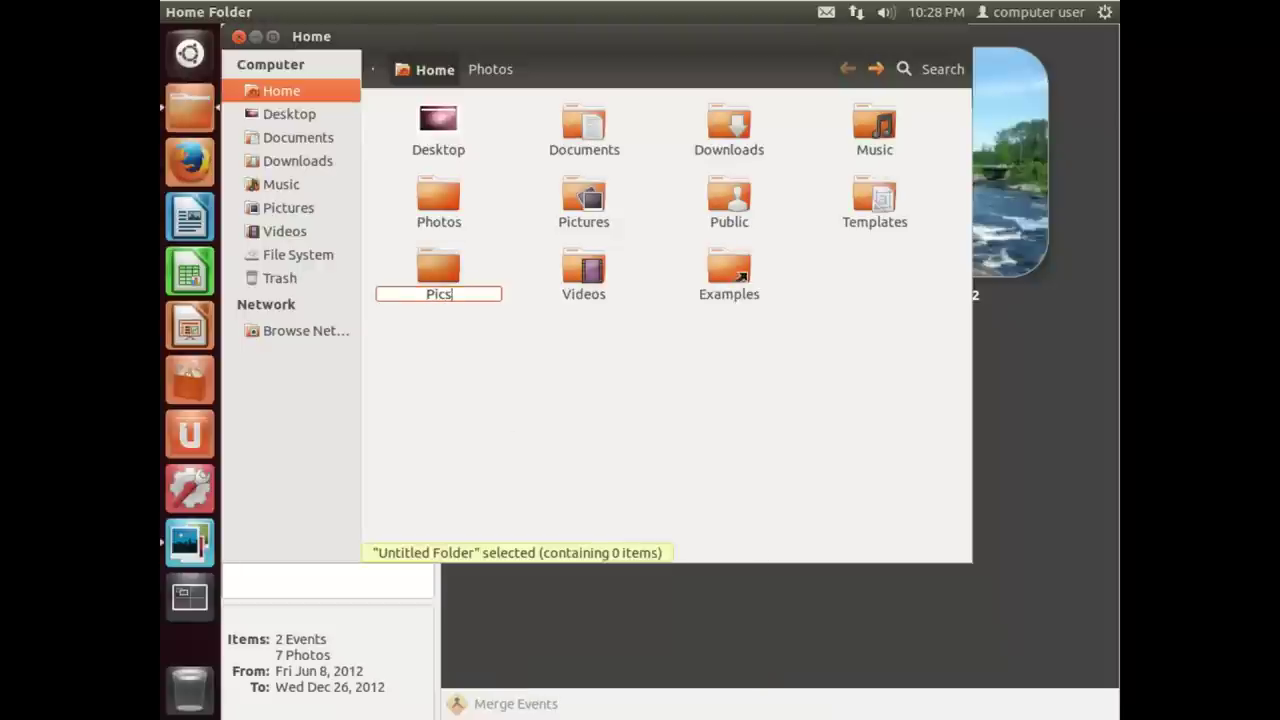
{"action": "key", "text": "Return"}
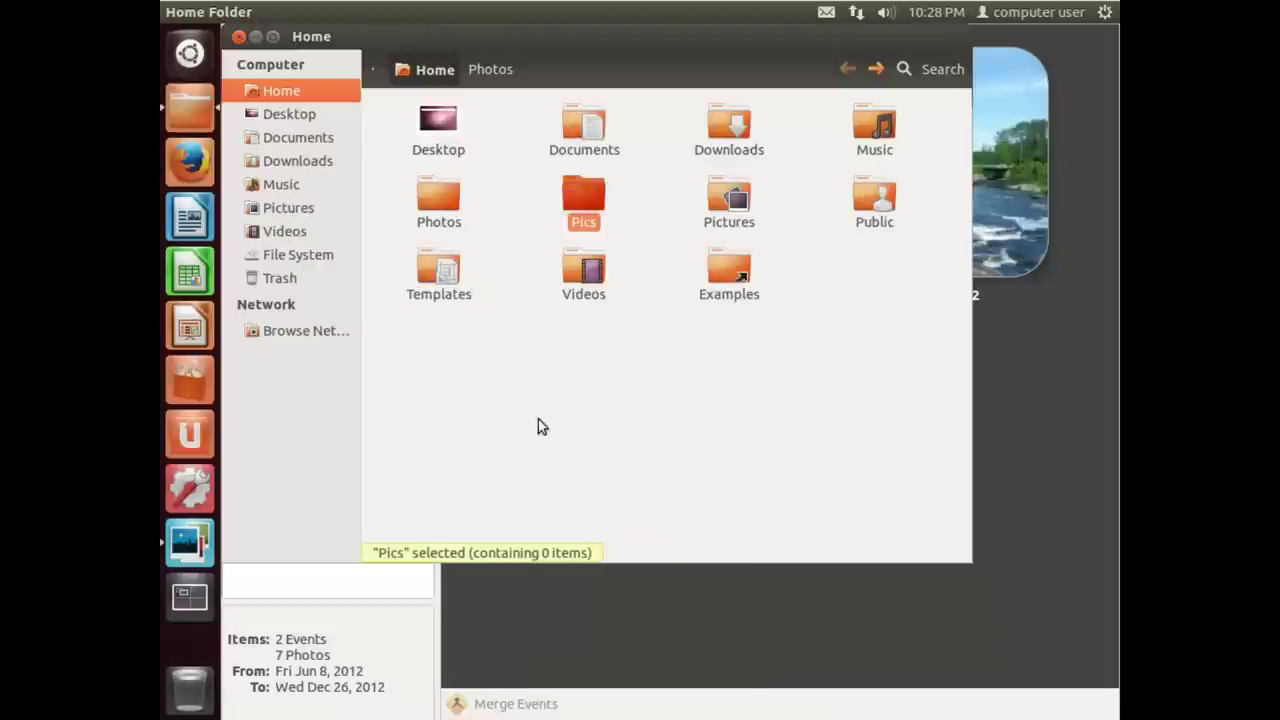
- Paste the nine copied images into Pics and close the file manager
{"action": "double_click", "coordinate": [590, 195]}
{"action": "key", "text": "ctrl+v"}
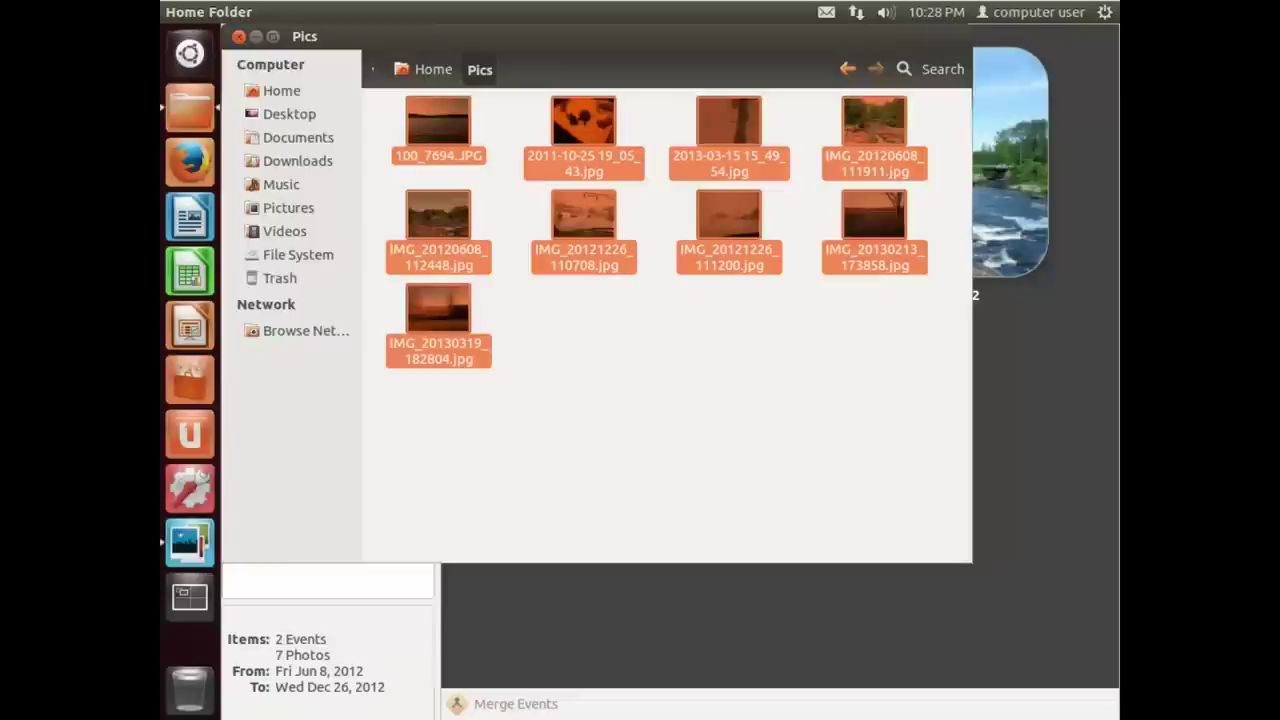
{"action": "left_click", "coordinate": [238, 36]}
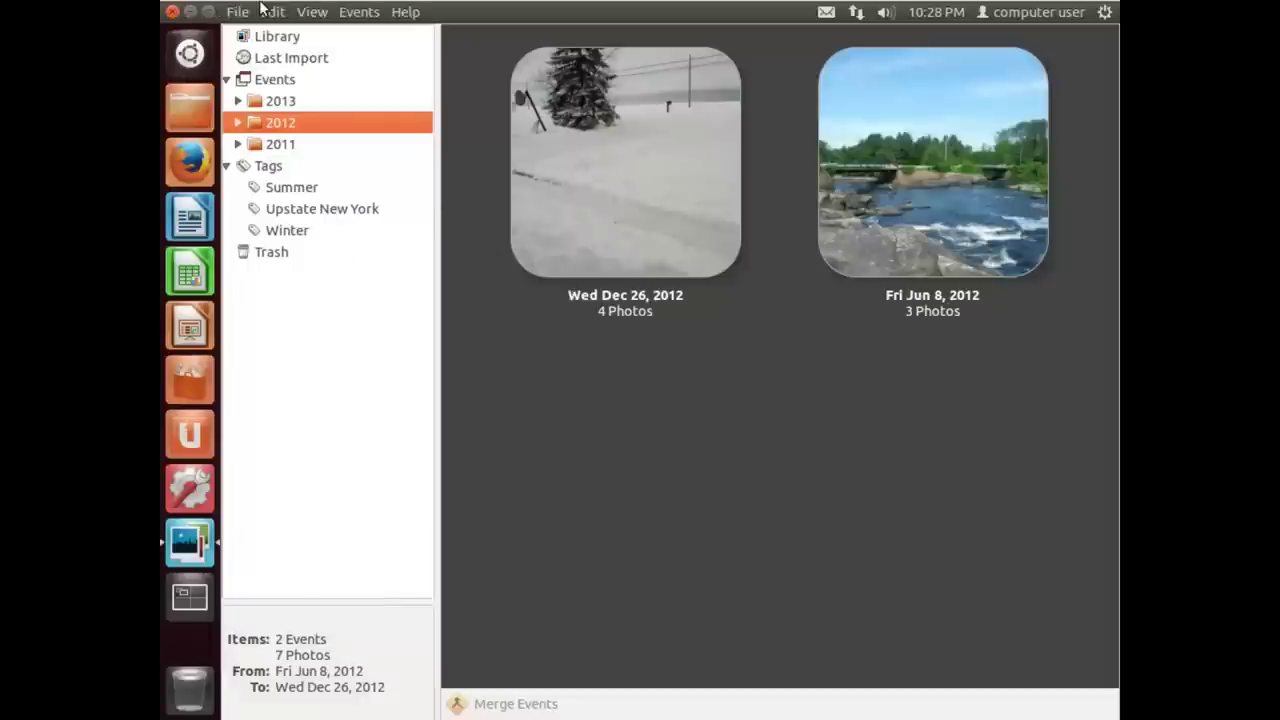
- Import the Pics folder as copies via Import From Folder; all 9 are rejected as duplicates
{"action": "left_click", "coordinate": [238, 12]}
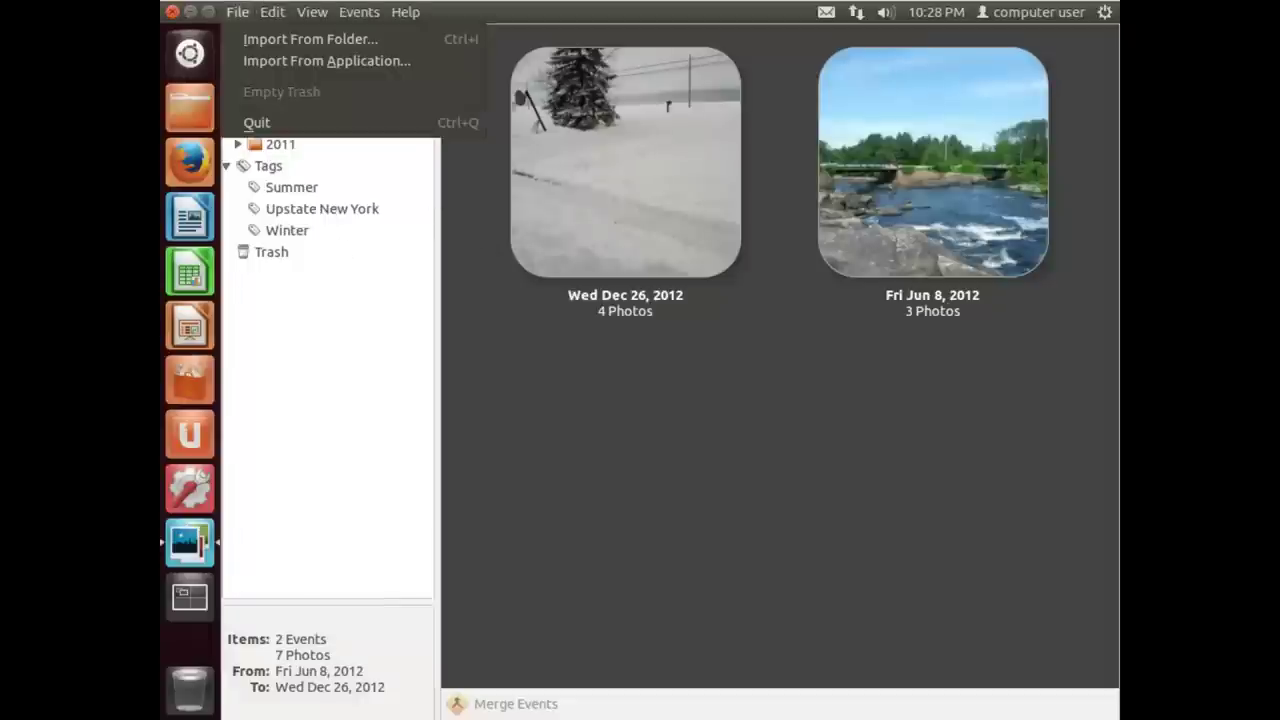
{"action": "left_click", "coordinate": [252, 39]}
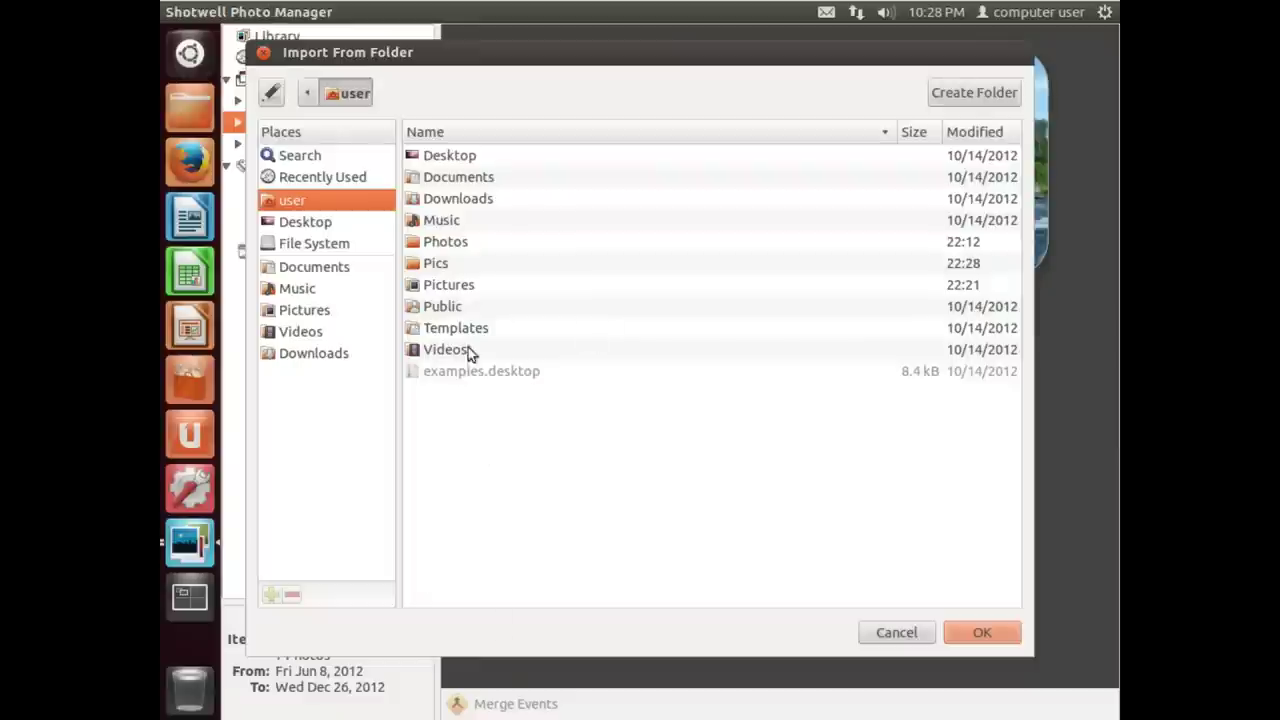
{"action": "left_click", "coordinate": [445, 265]}
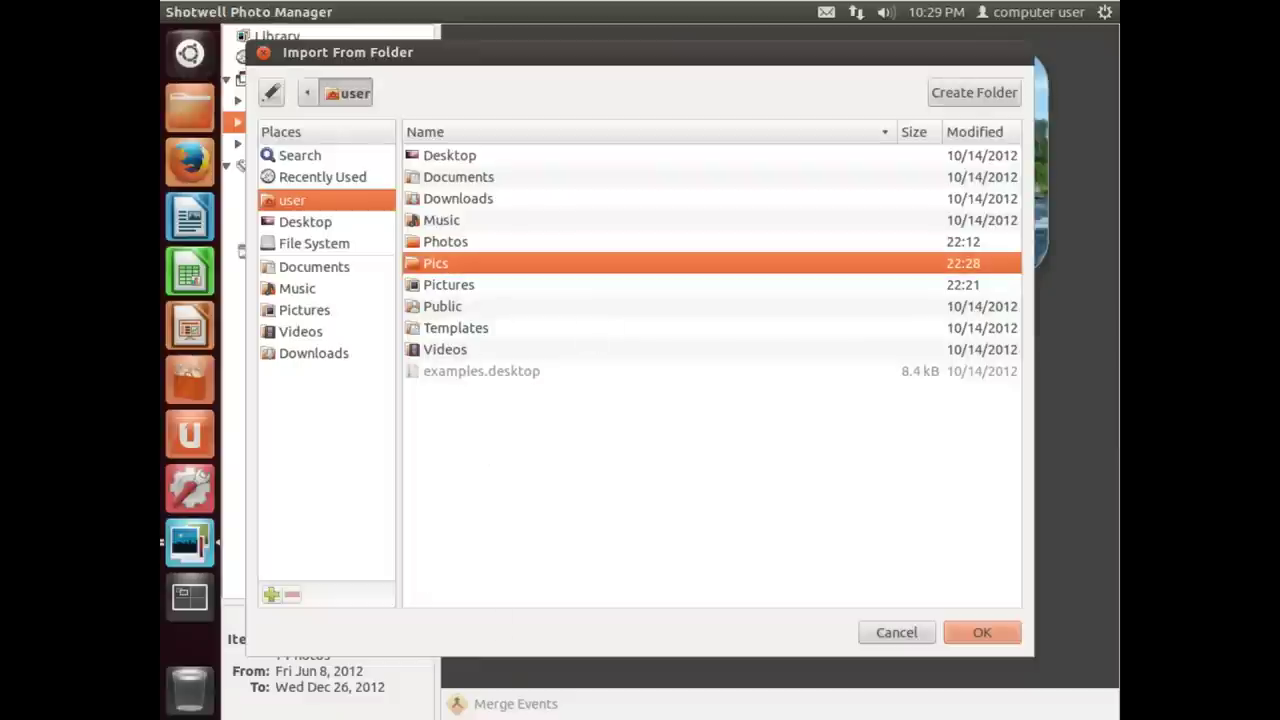
{"action": "left_click", "coordinate": [966, 628]}
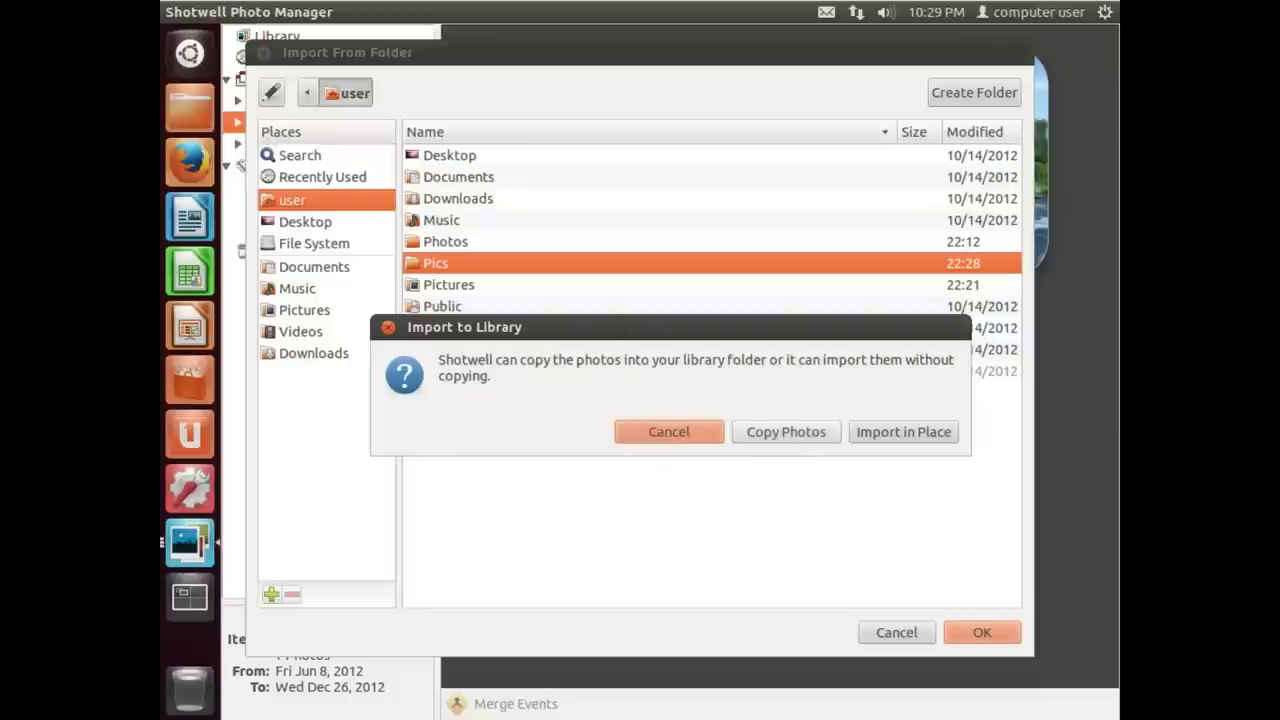
{"action": "left_click", "coordinate": [786, 432]}
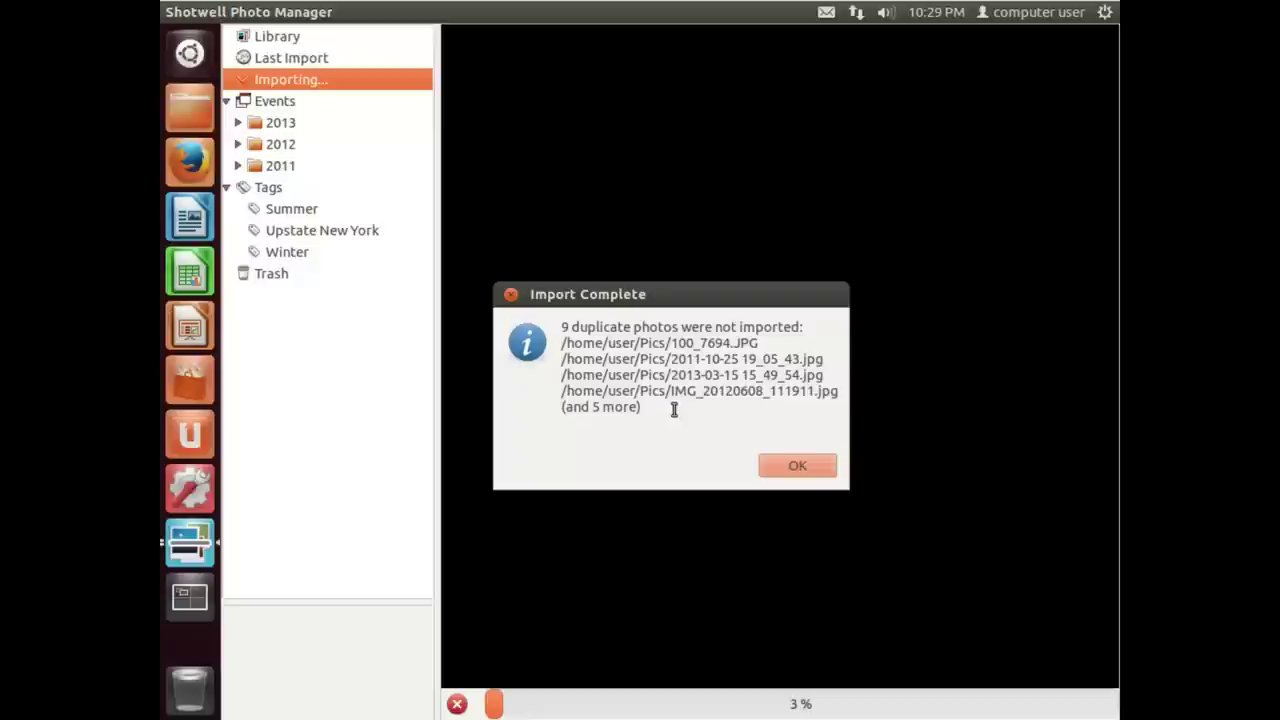
{"action": "left_click", "coordinate": [800, 467]}
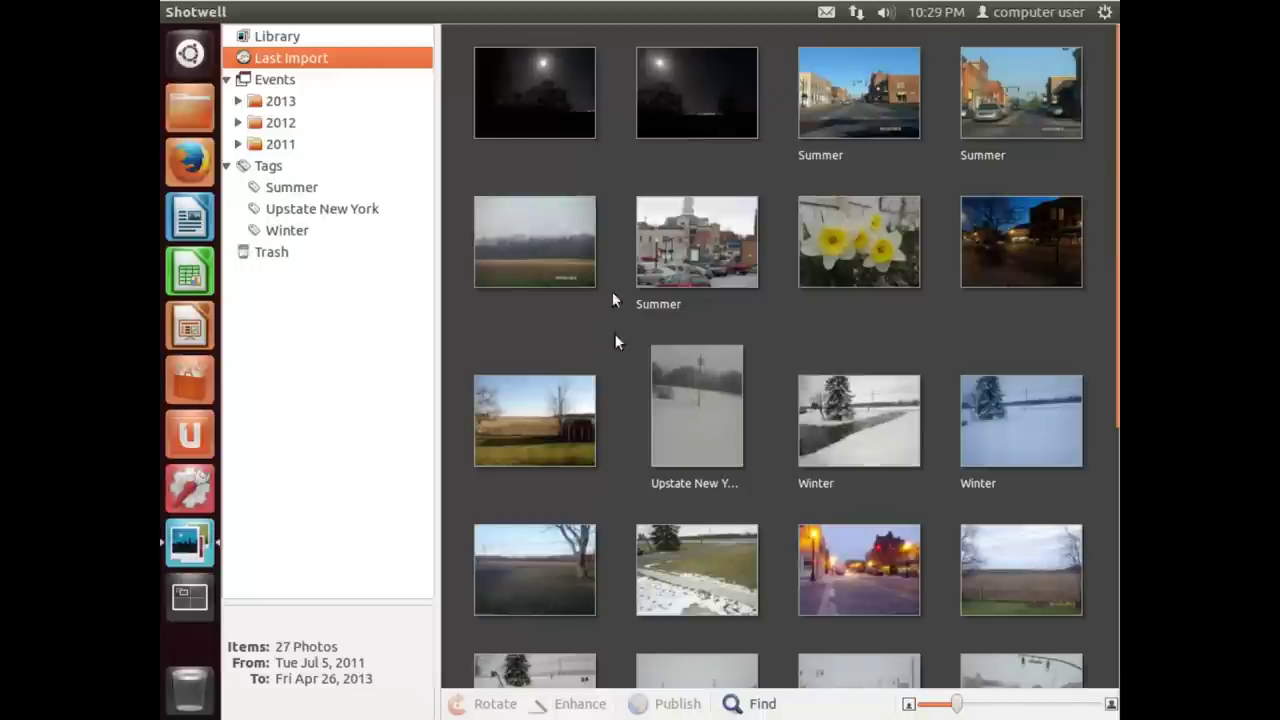
{"action": "scroll", "coordinate": [614, 270], "scroll_direction": "down", "scroll_amount": 5}
{"action": "scroll", "coordinate": [617, 245], "scroll_direction": "up", "scroll_amount": 2}
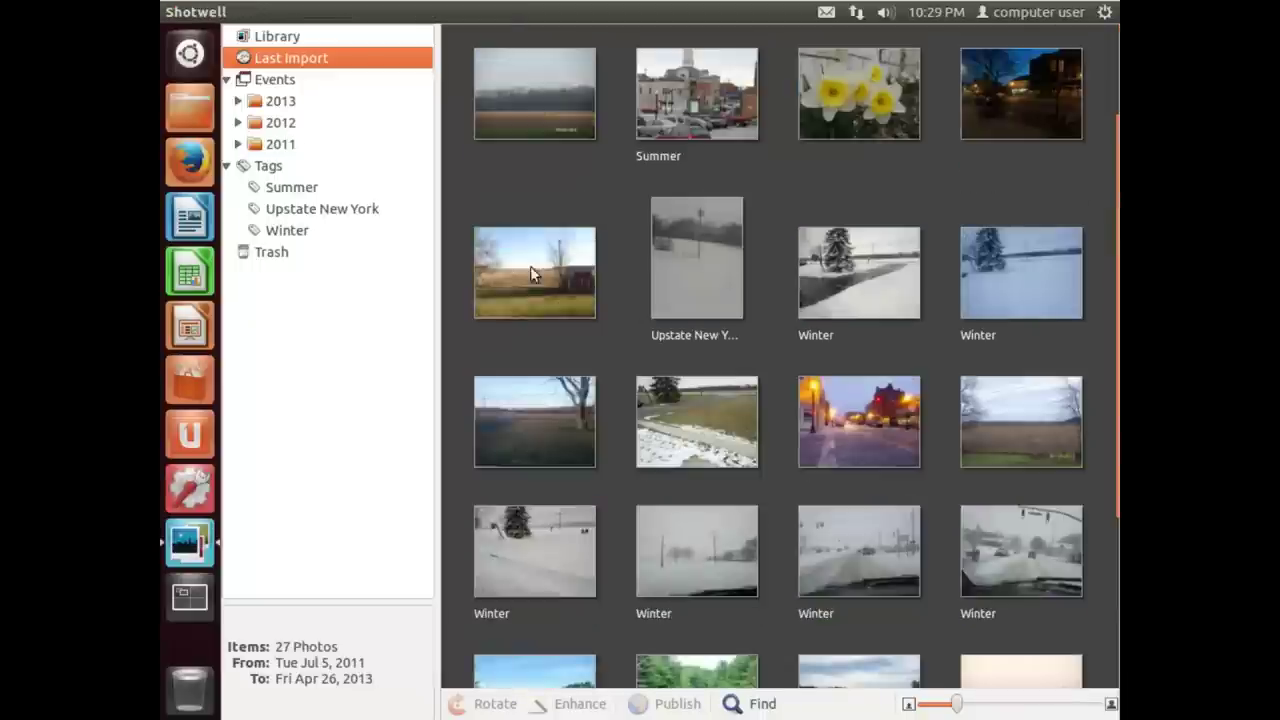
{"action": "scroll", "coordinate": [530, 266], "scroll_direction": "down", "scroll_amount": 4}
{"action": "scroll", "coordinate": [778, 360], "scroll_direction": "up", "scroll_amount": 6}
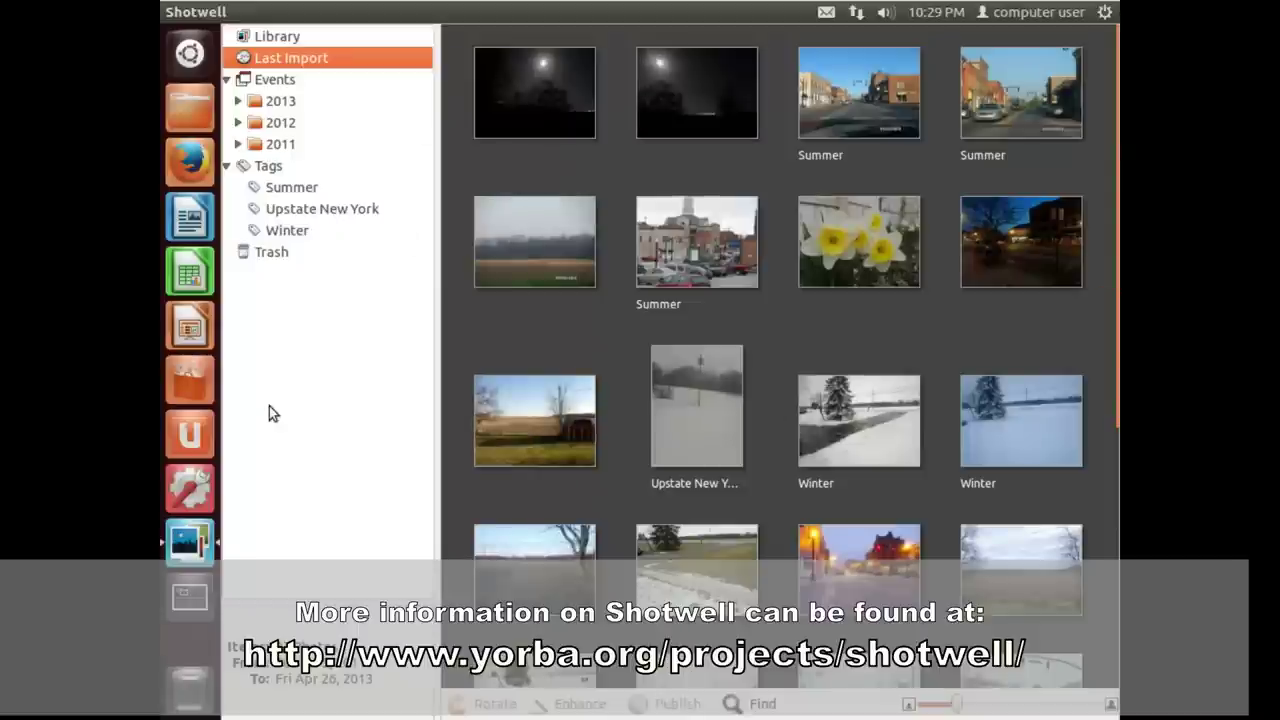
{"action": "mouse_move", "coordinate": [408, 14]}
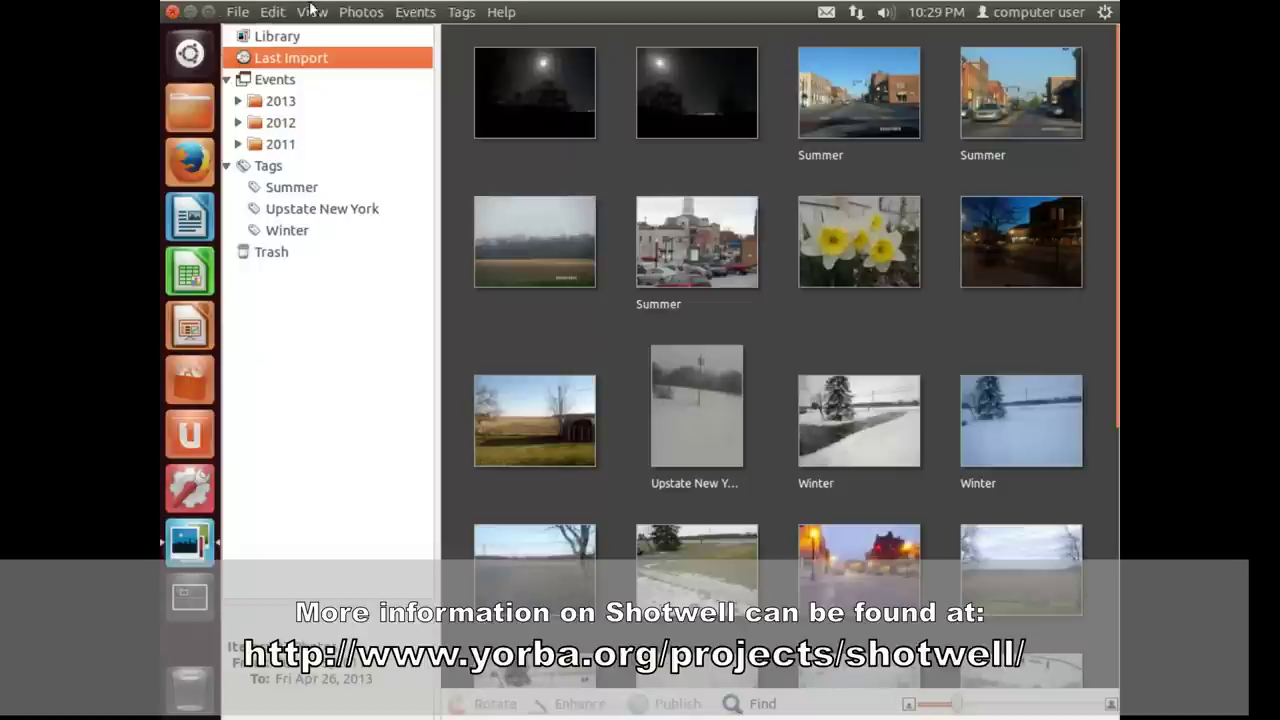
{"action": "left_click", "coordinate": [236, 12]}
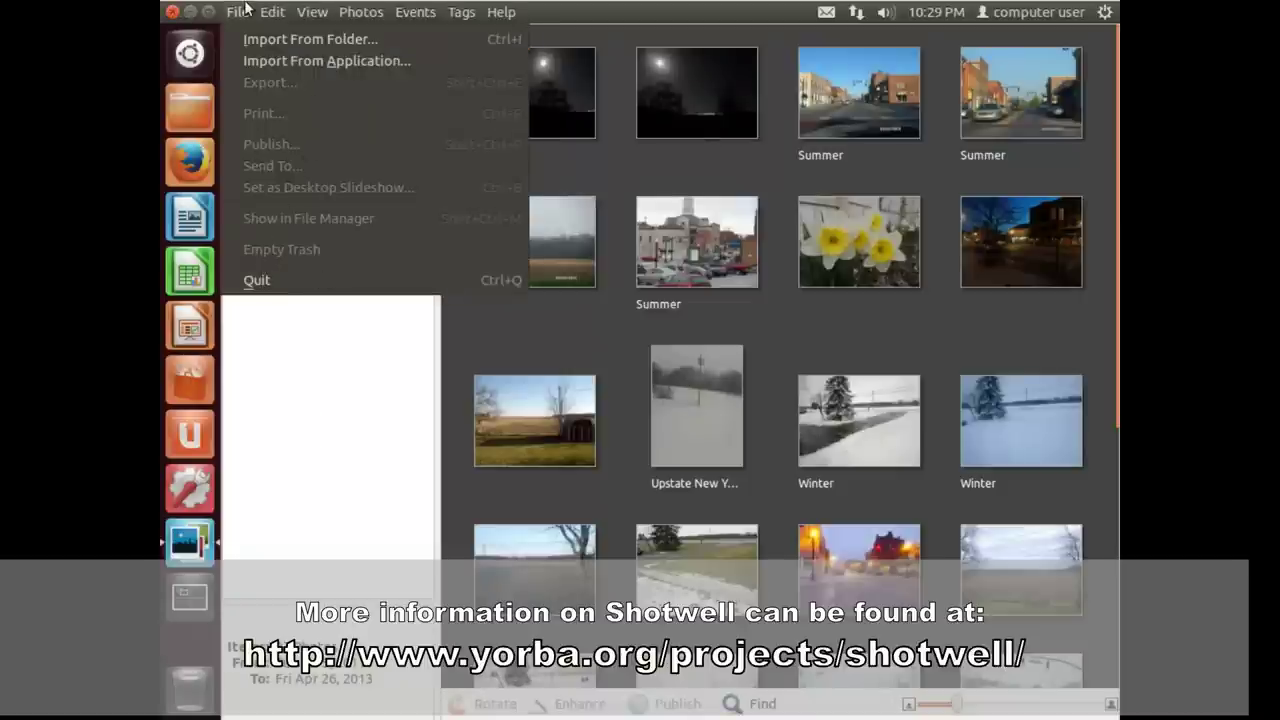
{"action": "left_click", "coordinate": [323, 474]}
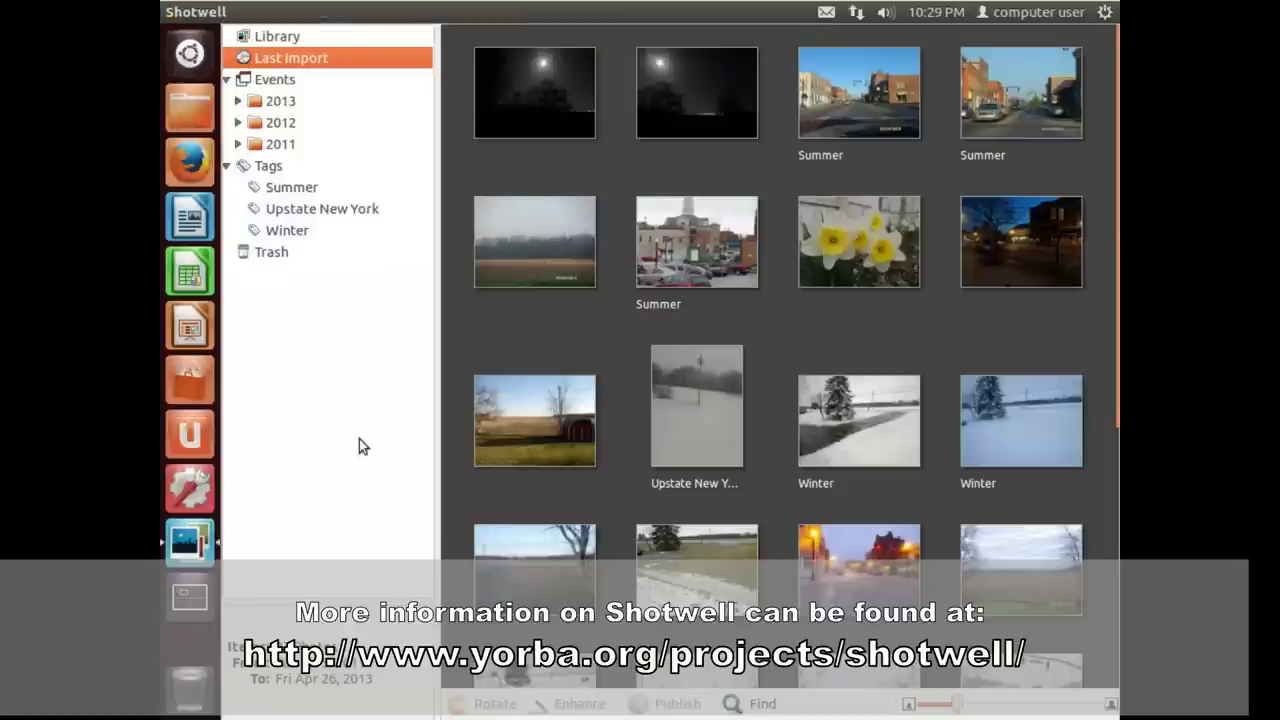